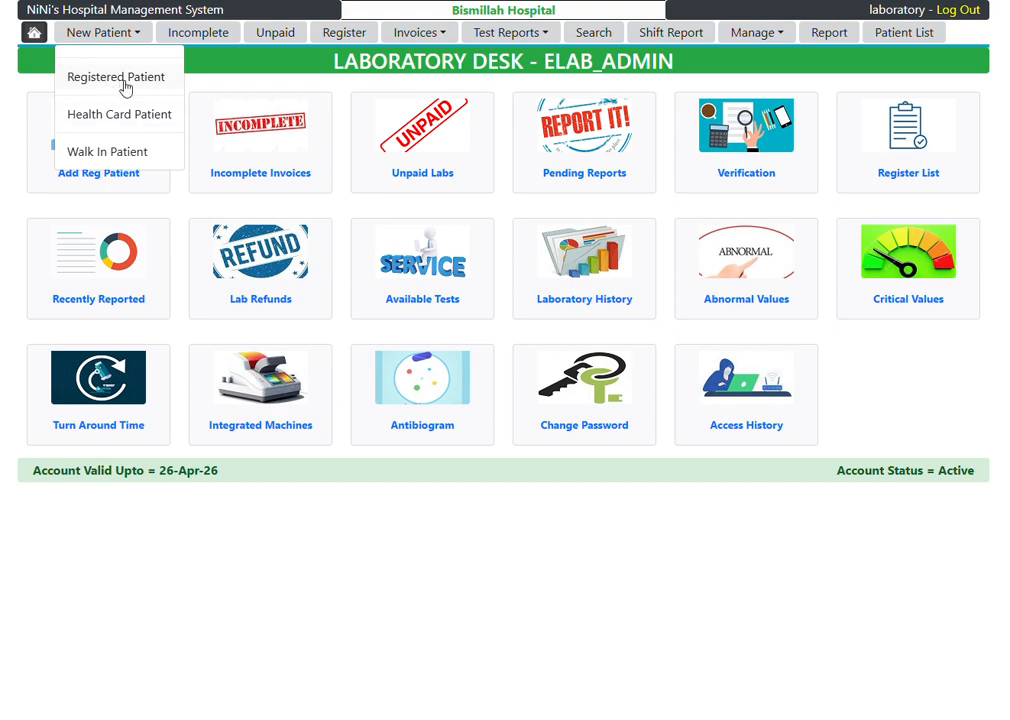
Step: Open the form for adding a registered patient and look up the patient by token number
{"action": "left_click", "coordinate": [124, 86]}
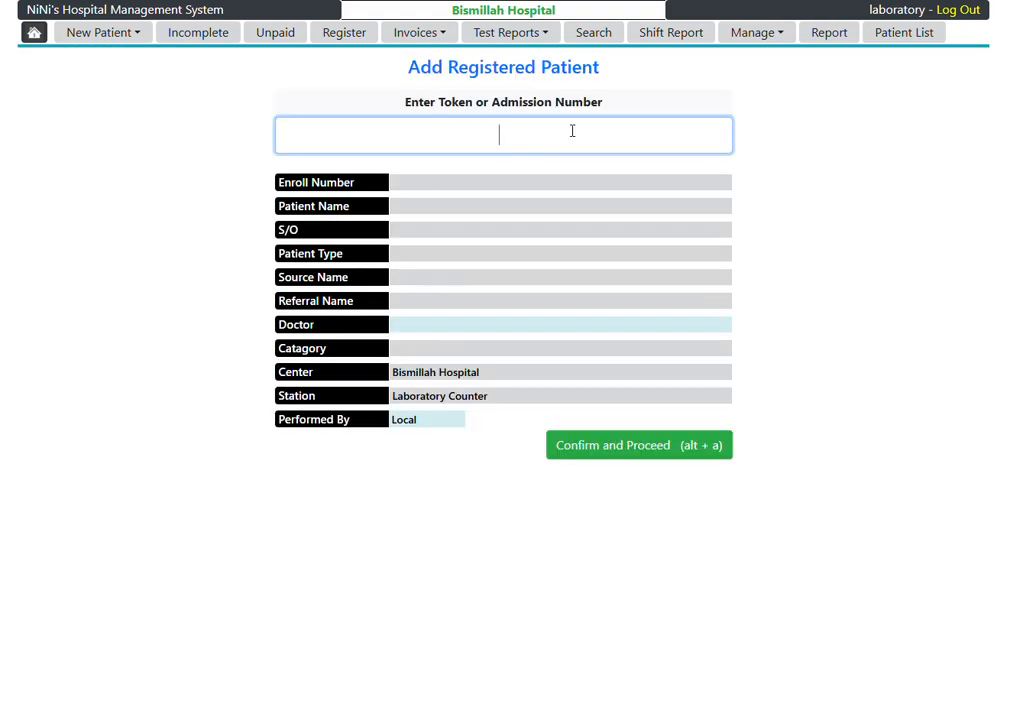
{"action": "type", "text": "Tb1"}
{"action": "key", "text": "Return"}
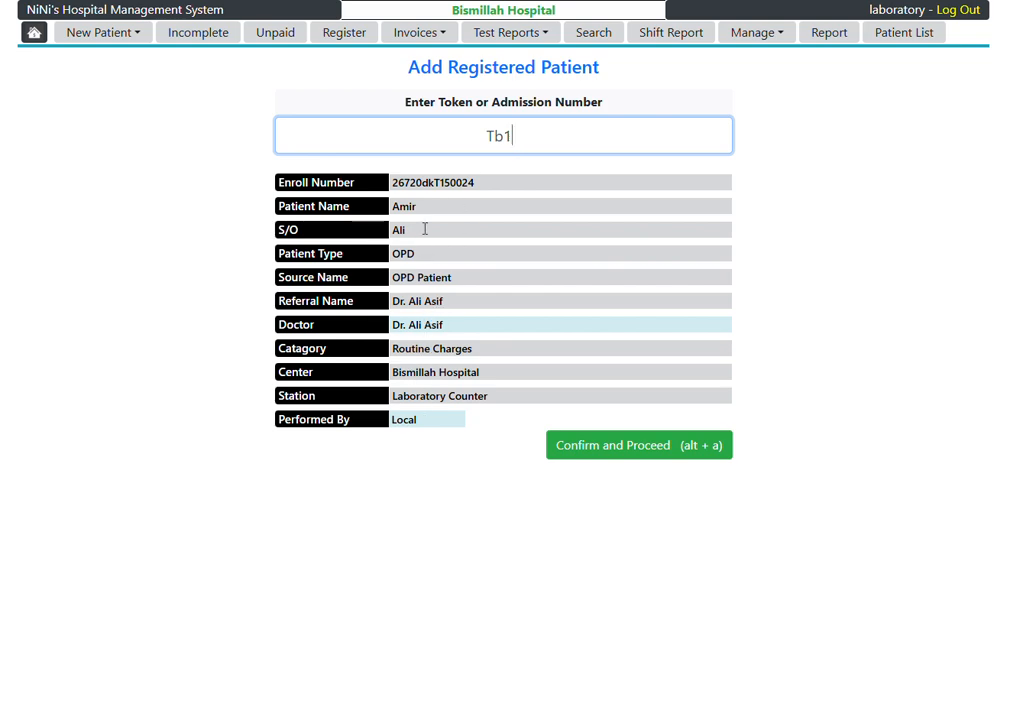
Step: Review the registered patient's details, then confirm and proceed to the laboratory patient profile
{"action": "key", "text": "Tab"}
{"action": "key", "text": "Tab"}
{"action": "key", "text": "Tab"}
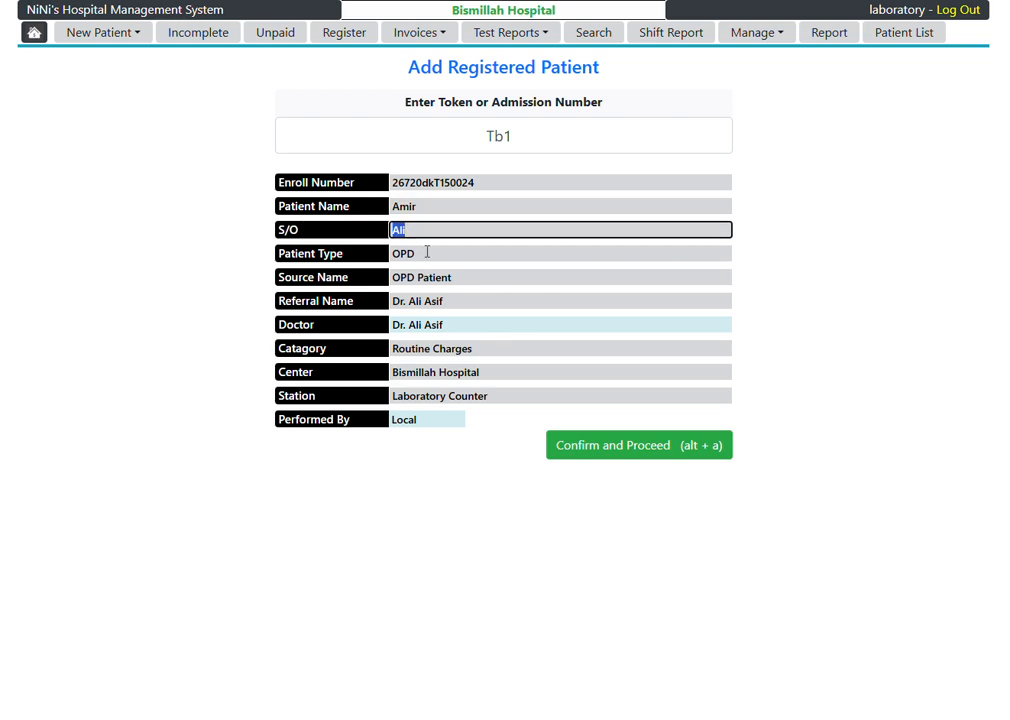
{"action": "key", "text": "Tab"}
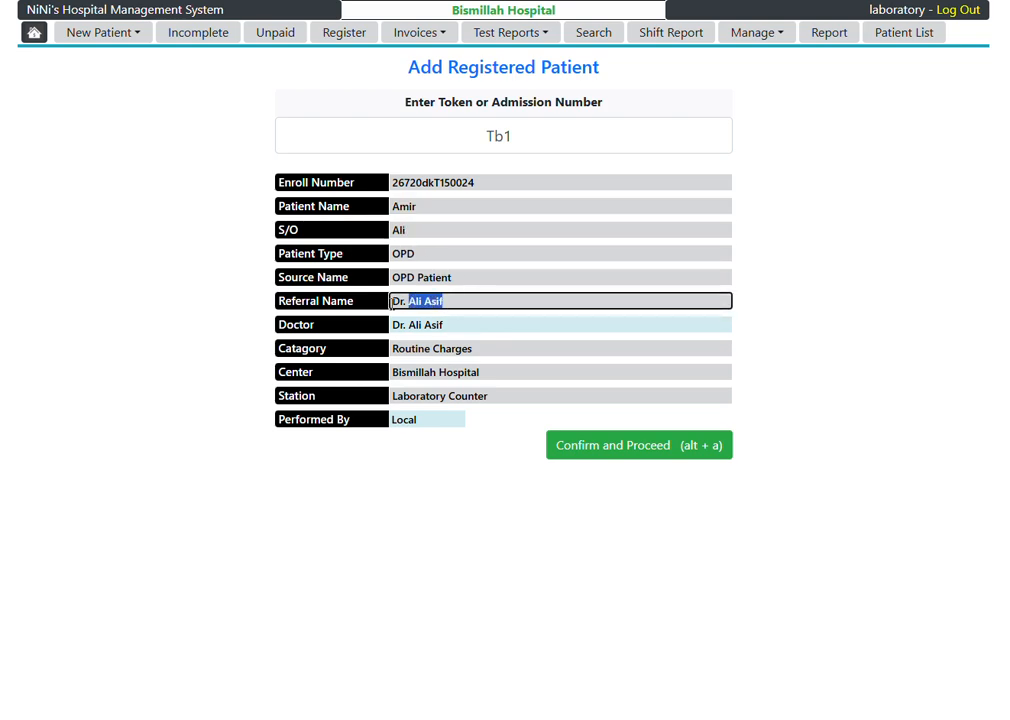
{"action": "left_click", "coordinate": [180, 341]}
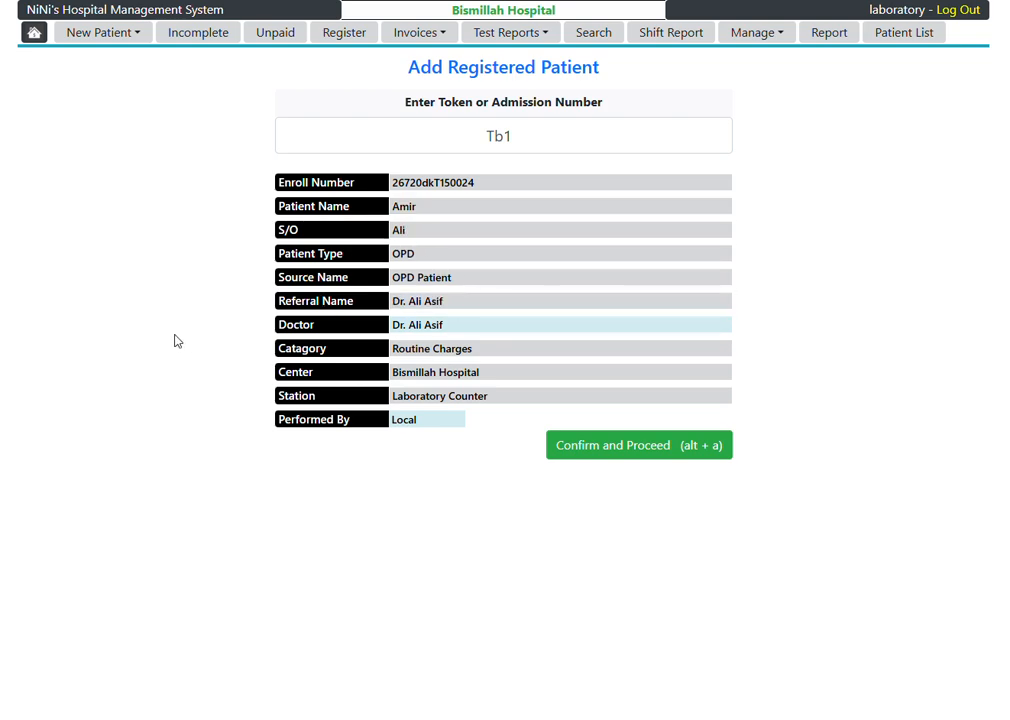
{"action": "left_click", "coordinate": [128, 38]}
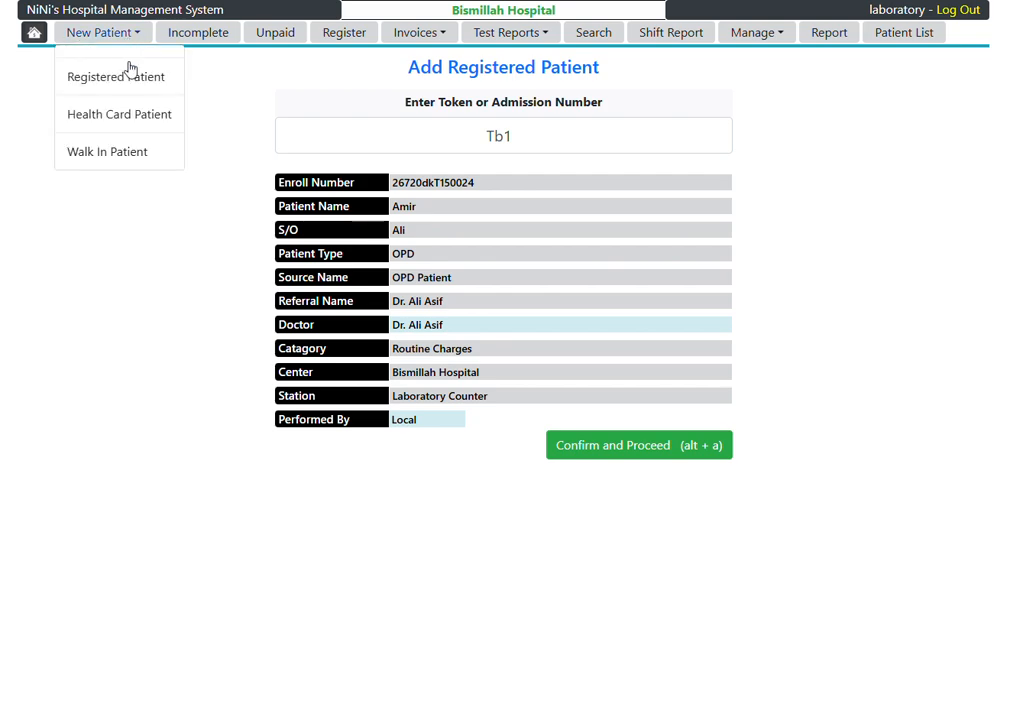
{"action": "left_click", "coordinate": [124, 158]}
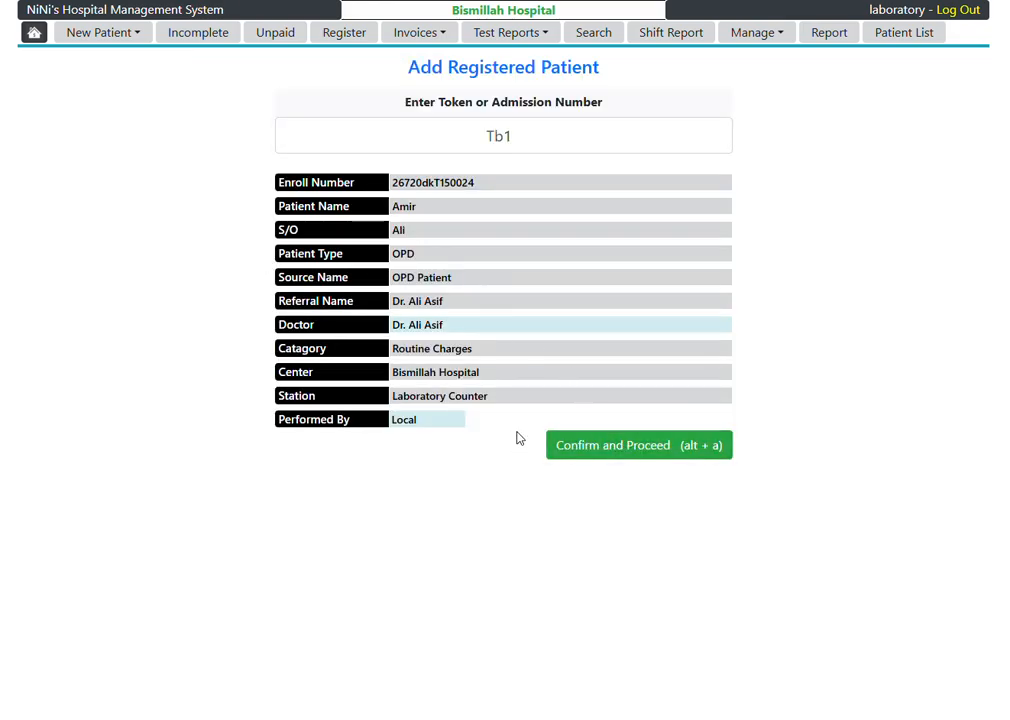
{"action": "left_click", "coordinate": [628, 445]}
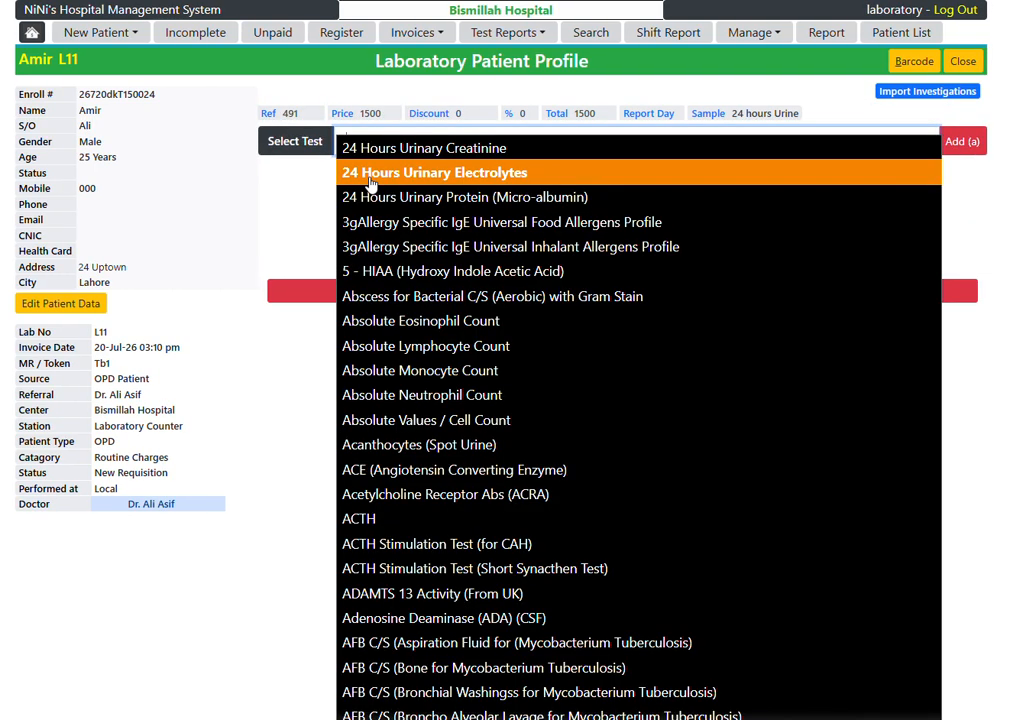
Step: Find the CBC- Complete Blood Count test and add it to the patient's lab invoice
{"action": "type", "text": "bc"}
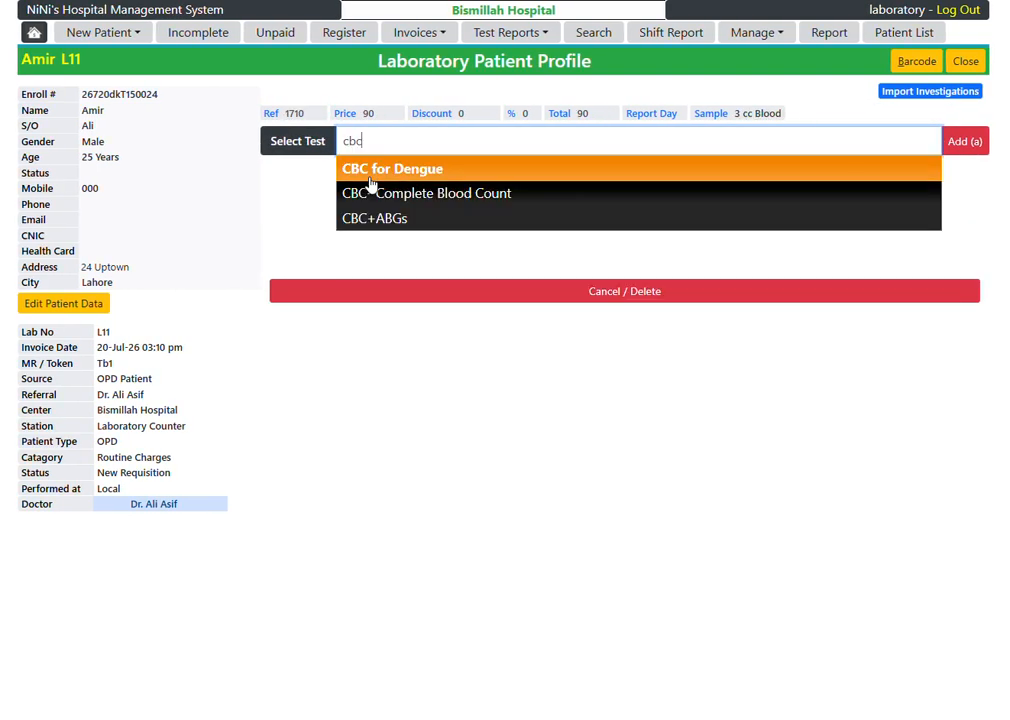
{"action": "key", "text": "Down"}
{"action": "key", "text": "Return"}
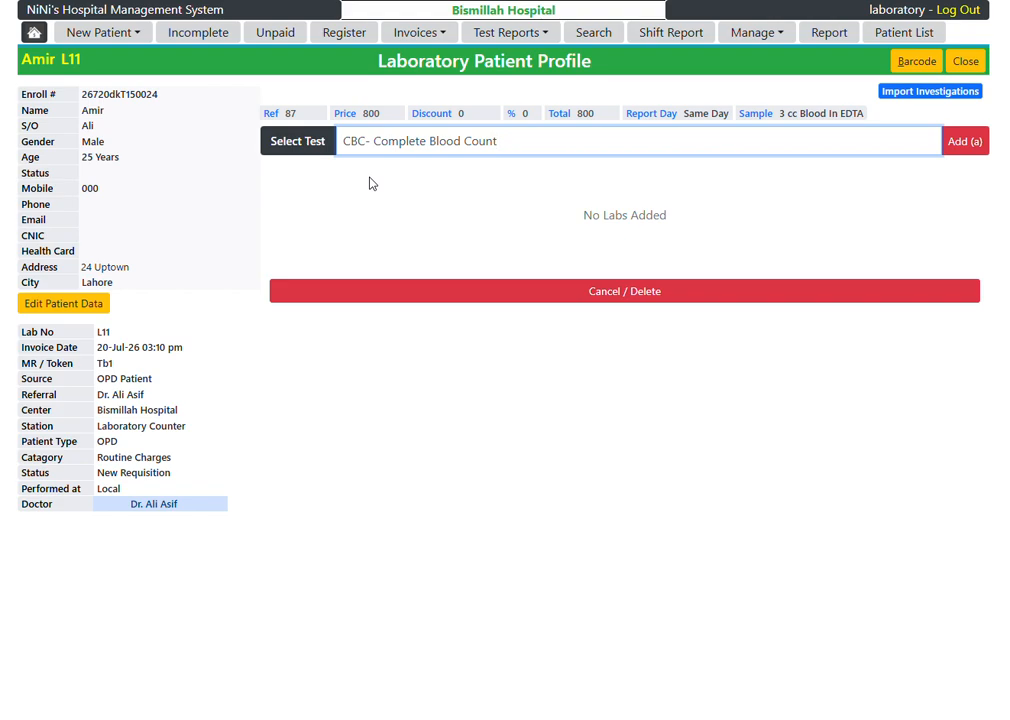
{"action": "key", "text": "alt+a"}
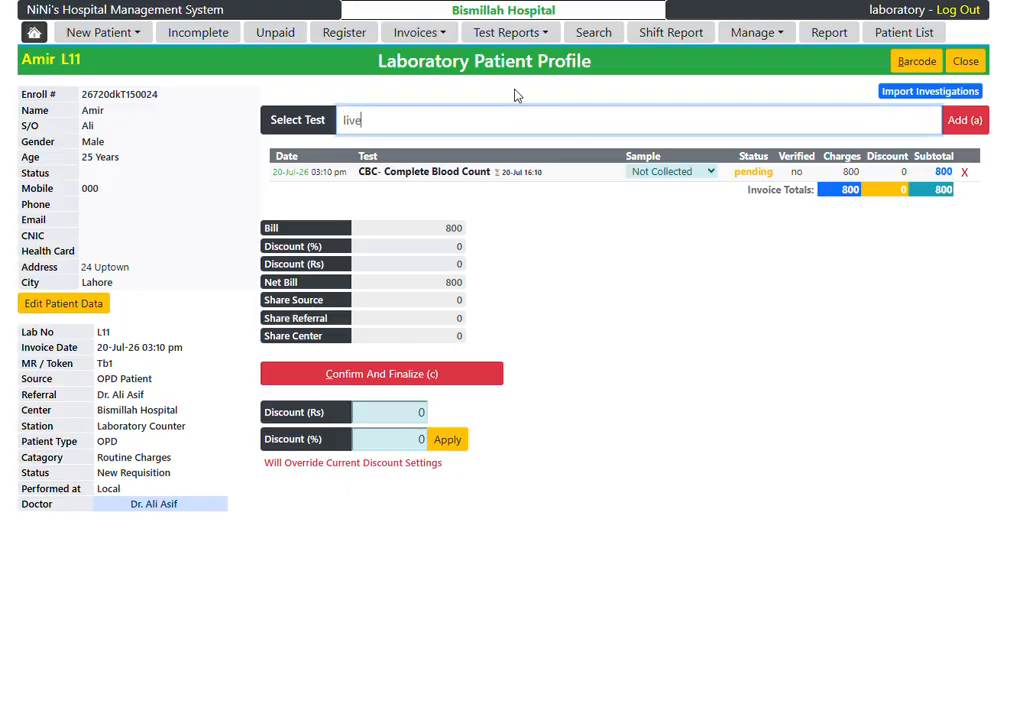
Step: Select LFT-Liver Function Tests and add it to the patient's lab invoice
{"action": "key", "text": "Down"}
{"action": "key", "text": "Return"}
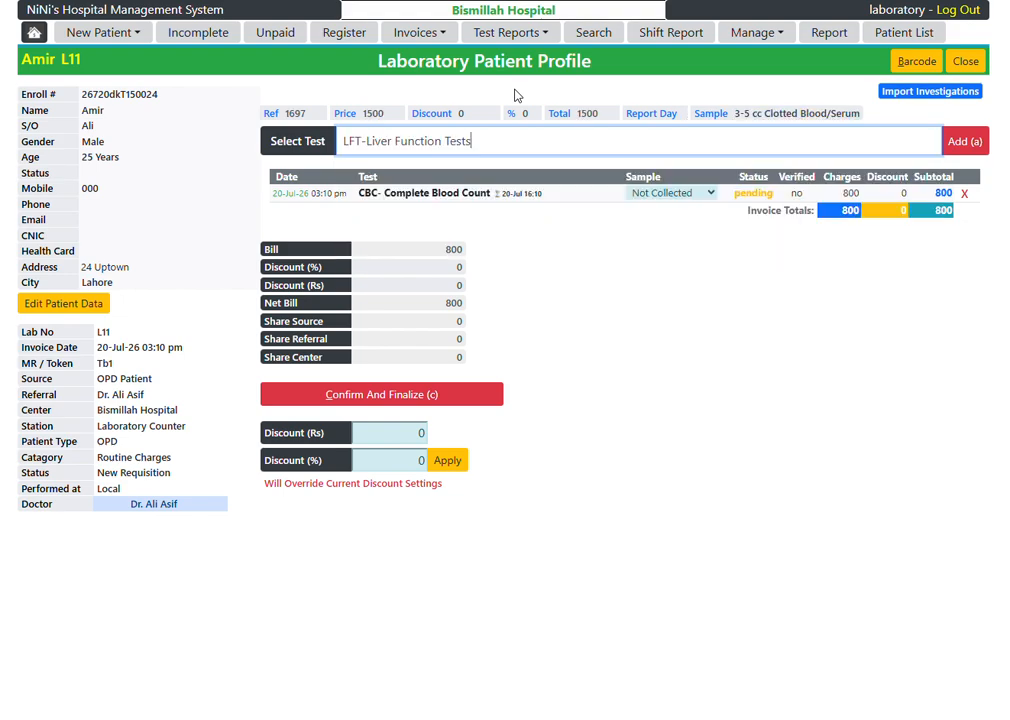
{"action": "left_click", "coordinate": [963, 141]}
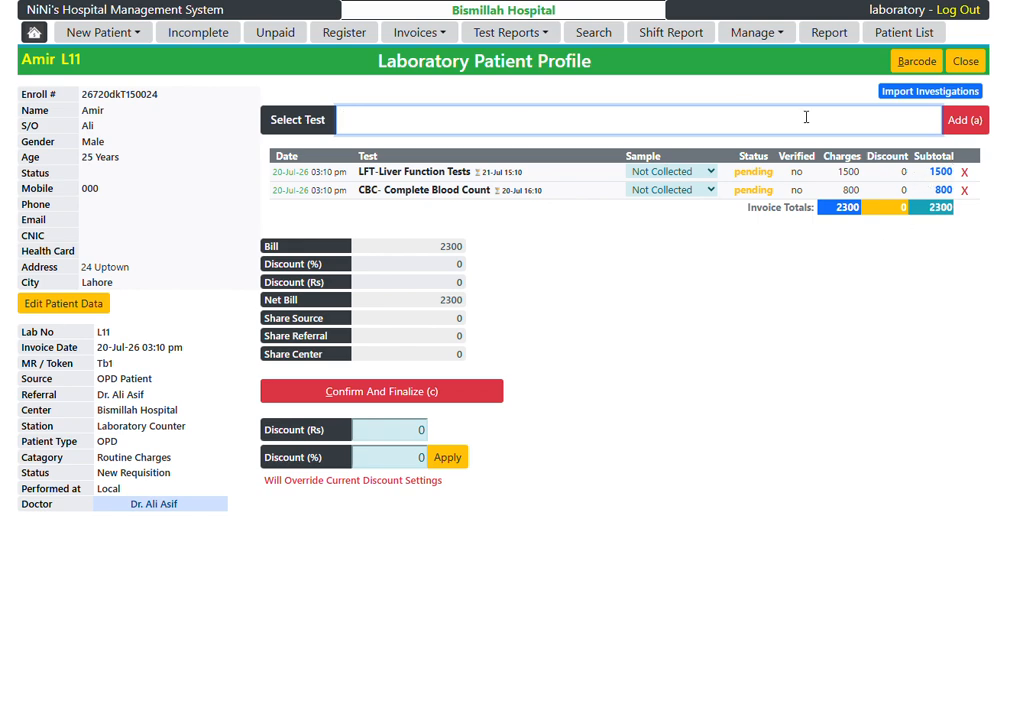
Step: Enter a discount of Rs 300 and confirm and finalize the invoice without applying the discount
{"action": "left_click", "coordinate": [420, 430]}
{"action": "type", "text": "300"}
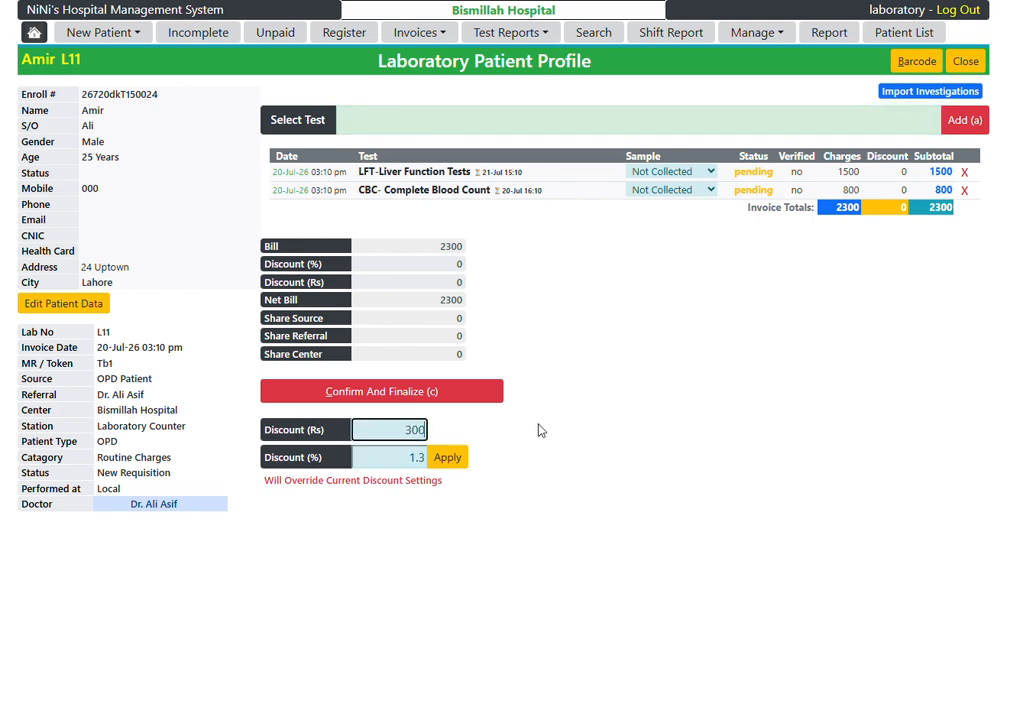
{"action": "left_click", "coordinate": [446, 396]}
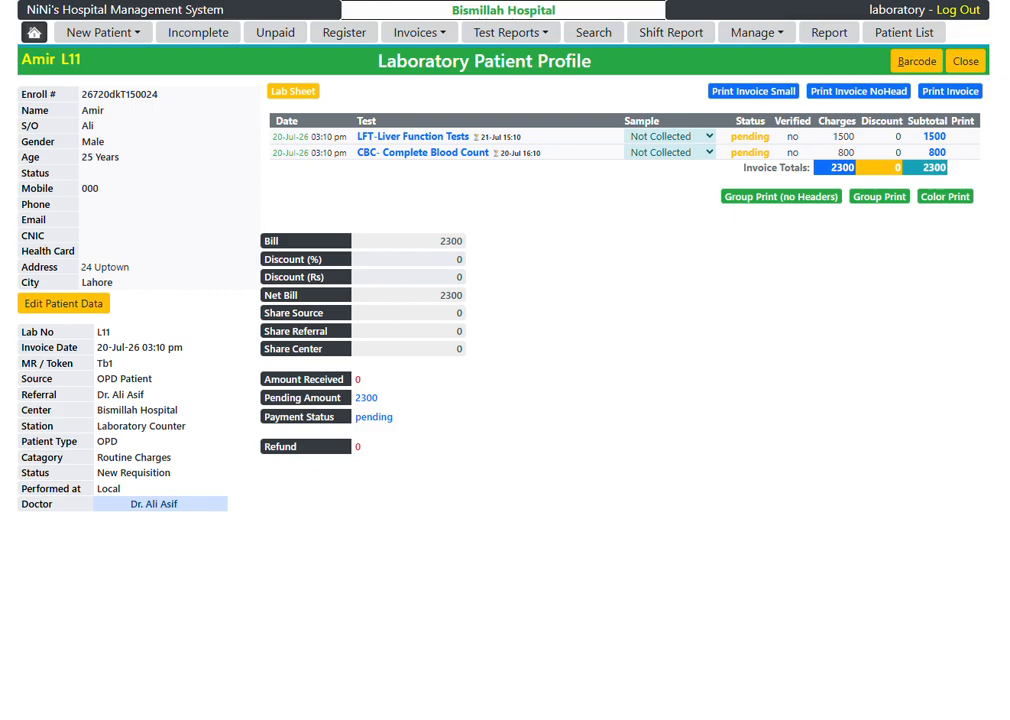
Step: Unconfirm and unfinalize the patient's invoice from the administrator's patient register, then reload the laboratory account's patient profile
{"action": "left_click_drag", "start_coordinate": [1009, 36], "coordinate": [726, 41]}
{"action": "double_click", "coordinate": [791, 24]}
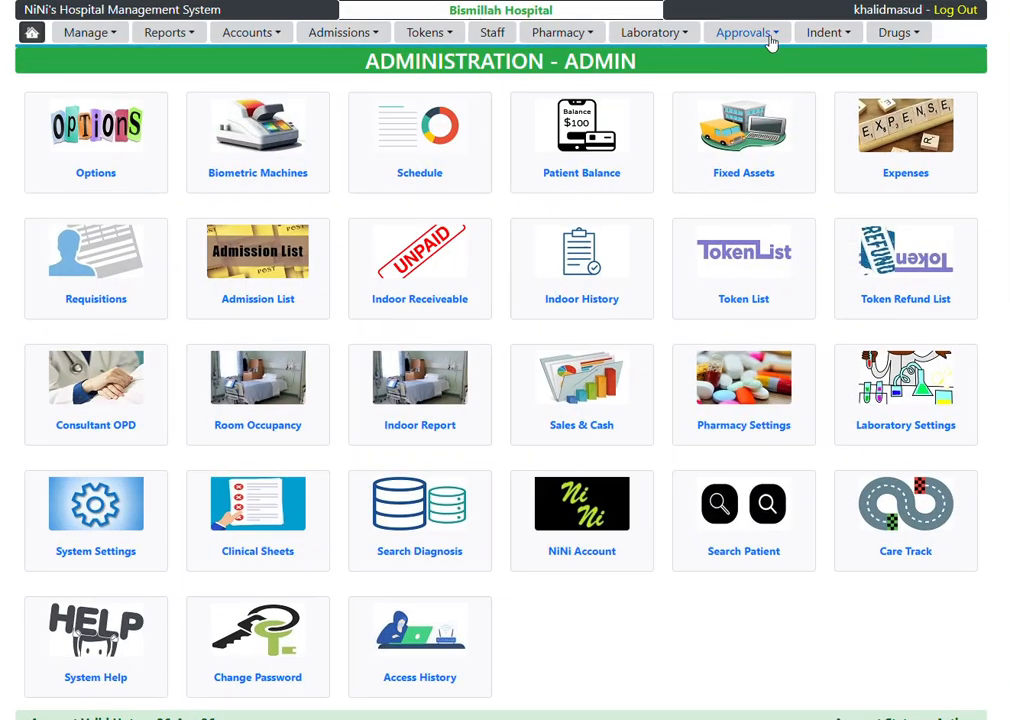
{"action": "left_click", "coordinate": [670, 40]}
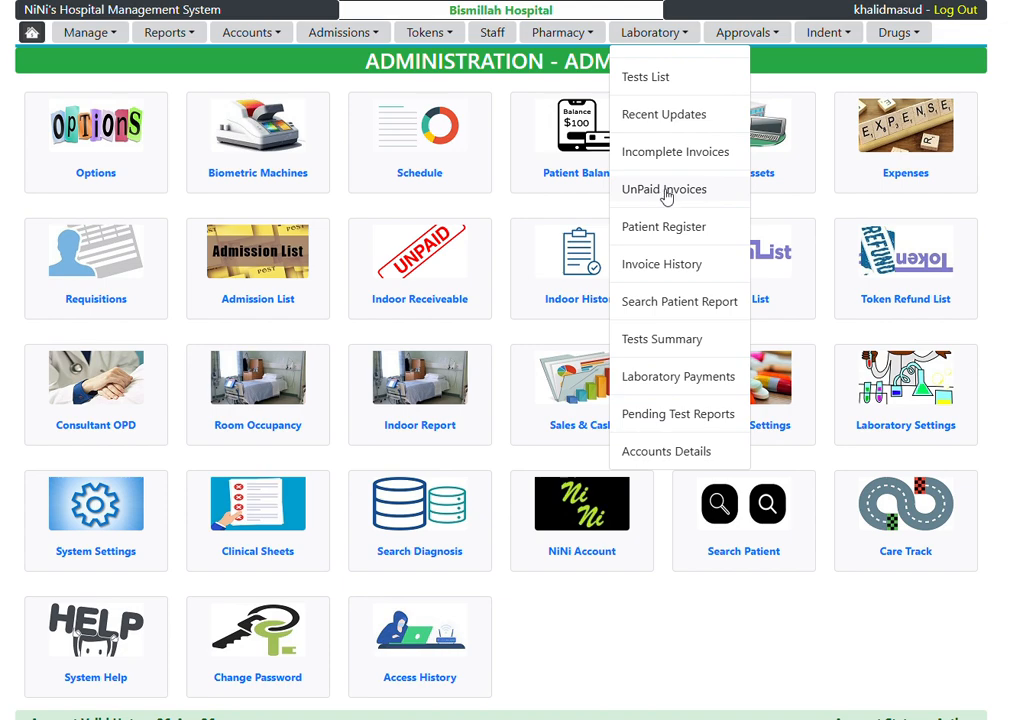
{"action": "left_click", "coordinate": [667, 228]}
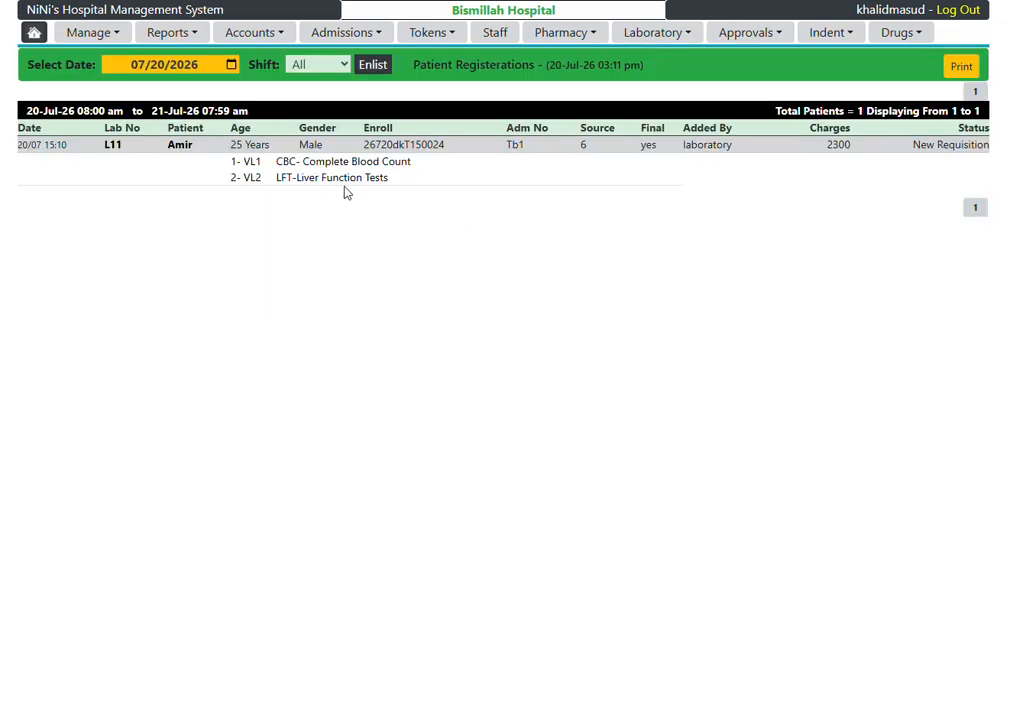
{"action": "left_click", "coordinate": [178, 146]}
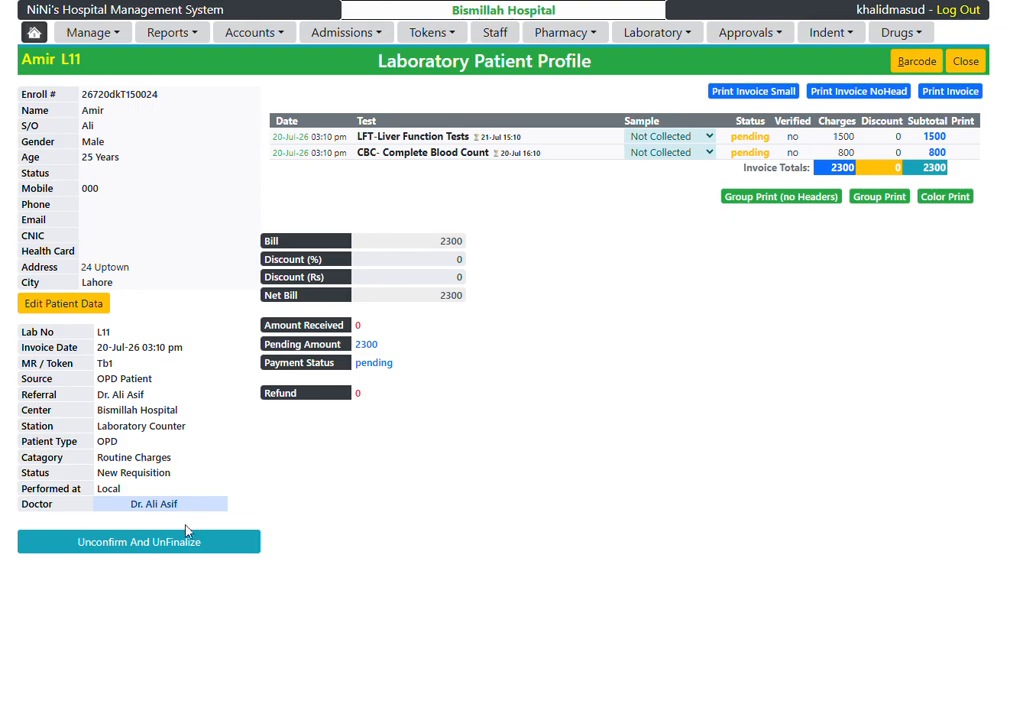
{"action": "left_click", "coordinate": [178, 547]}
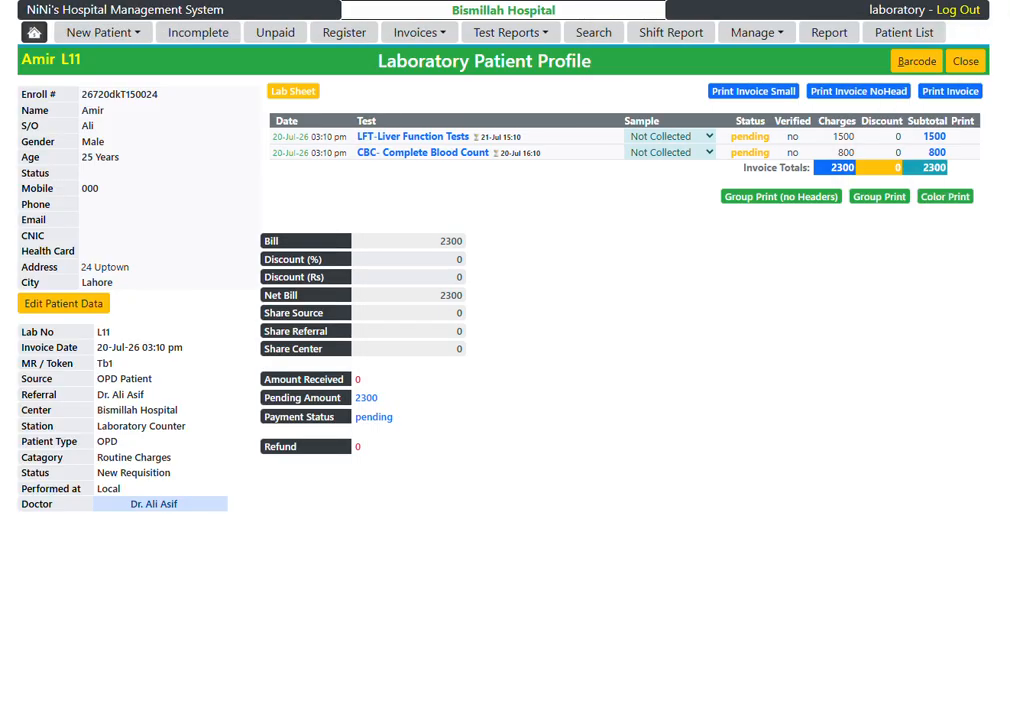
{"action": "key", "text": "F5"}
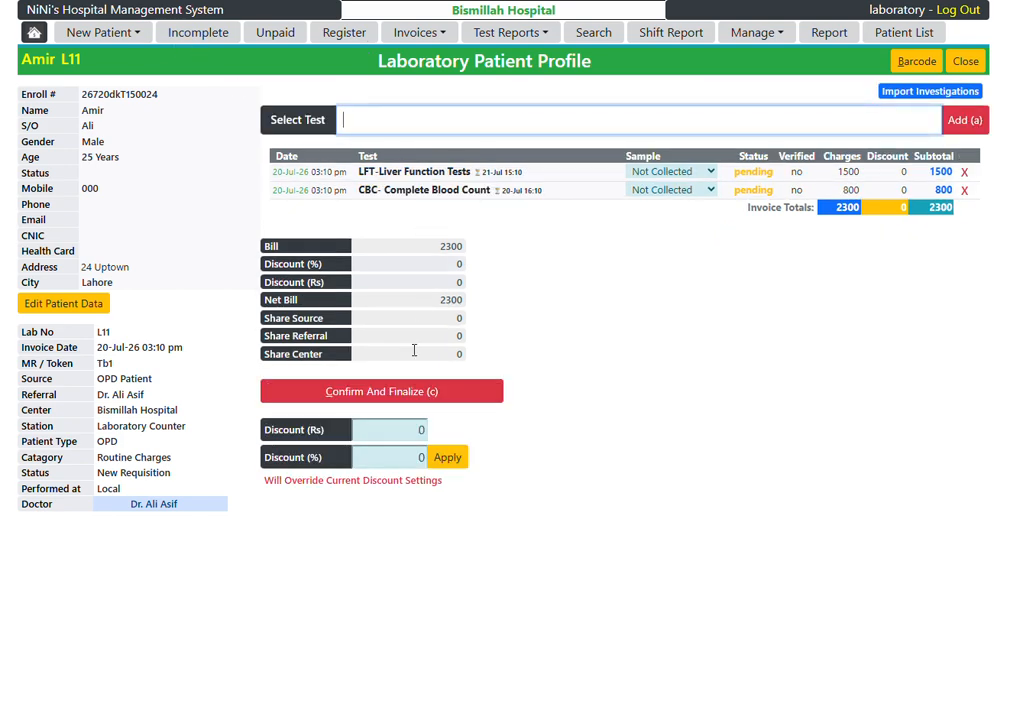
Step: Apply a discount of Rs 300 to the whole lab invoice
{"action": "left_click_drag", "start_coordinate": [408, 430], "coordinate": [510, 432]}
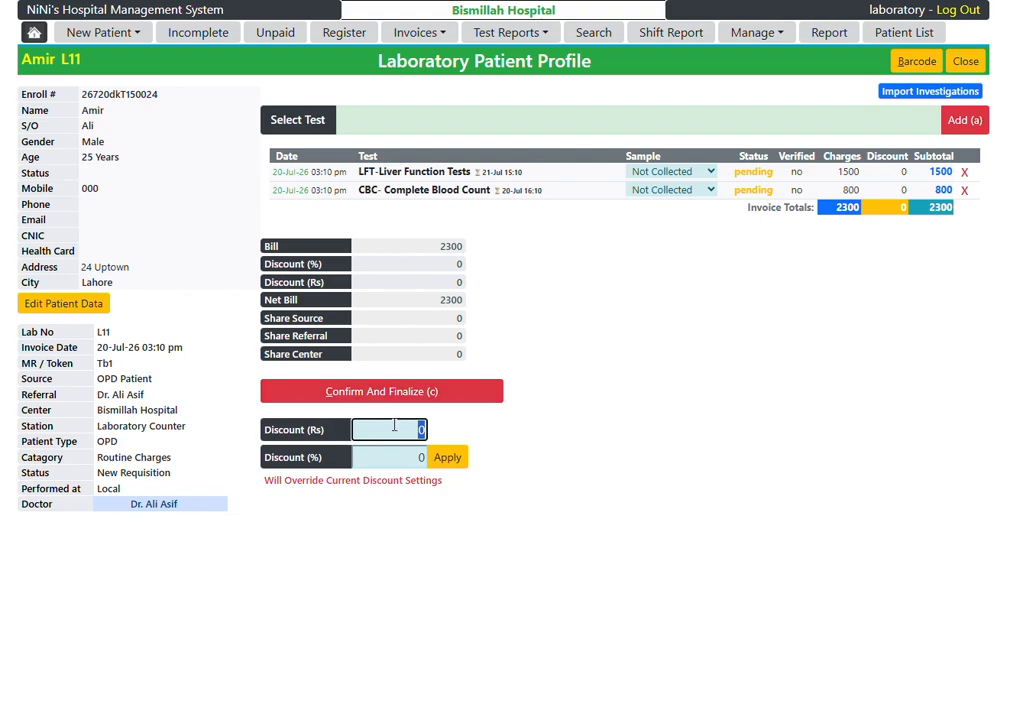
{"action": "type", "text": "300"}
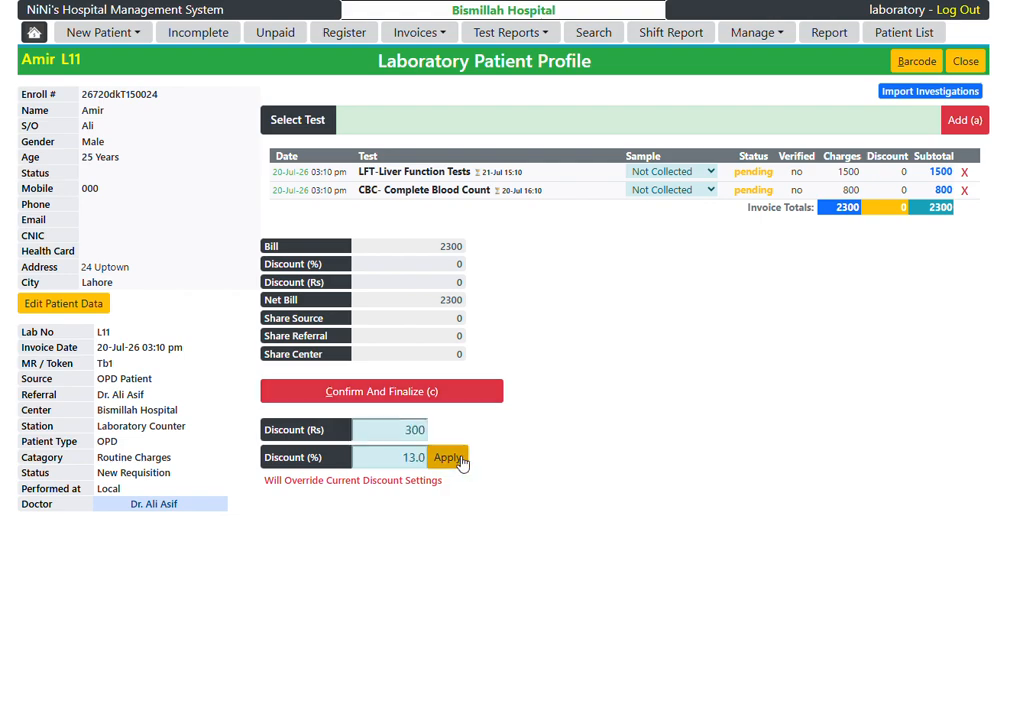
{"action": "left_click", "coordinate": [459, 458]}
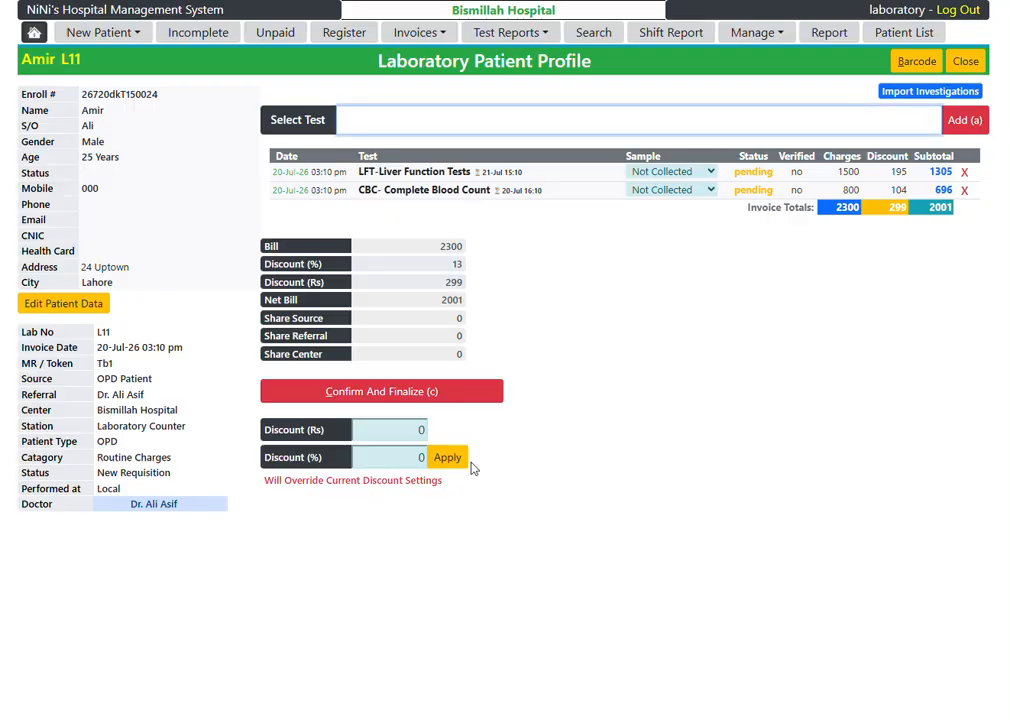
Step: Apply a 50% discount to the whole lab invoice
{"action": "left_click", "coordinate": [410, 457]}
{"action": "type", "text": "50"}
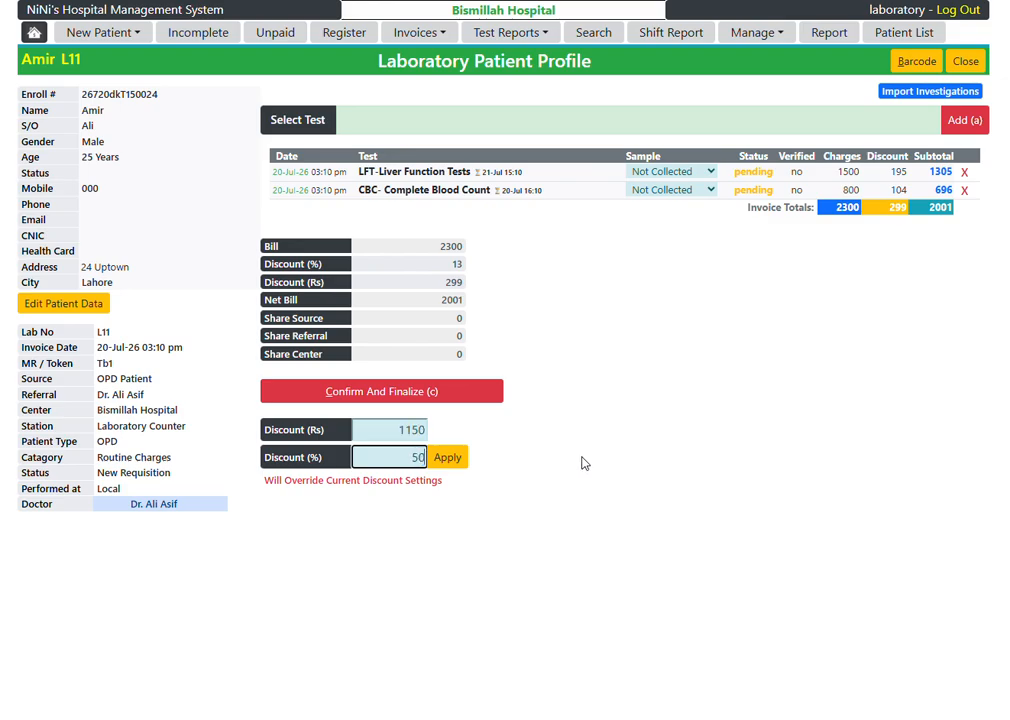
{"action": "left_click", "coordinate": [448, 457]}
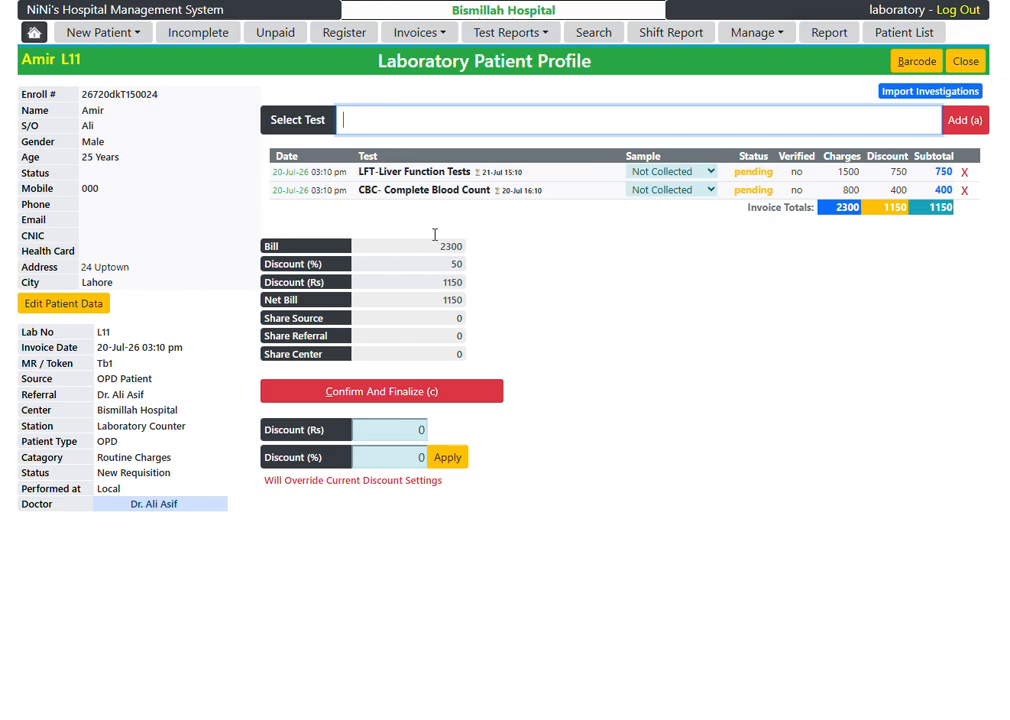
Step: Edit the CBC- Complete Blood Count entry and apply a 75% discount to that test, then restore the full-screen view
{"action": "left_click", "coordinate": [408, 198]}
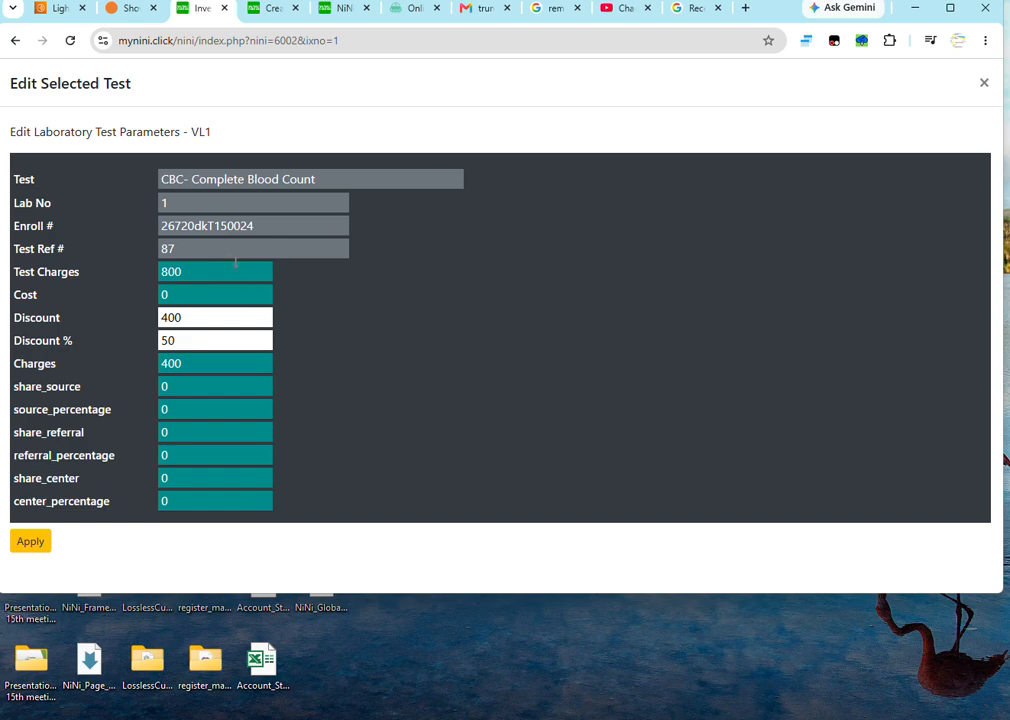
{"action": "double_click", "coordinate": [185, 320]}
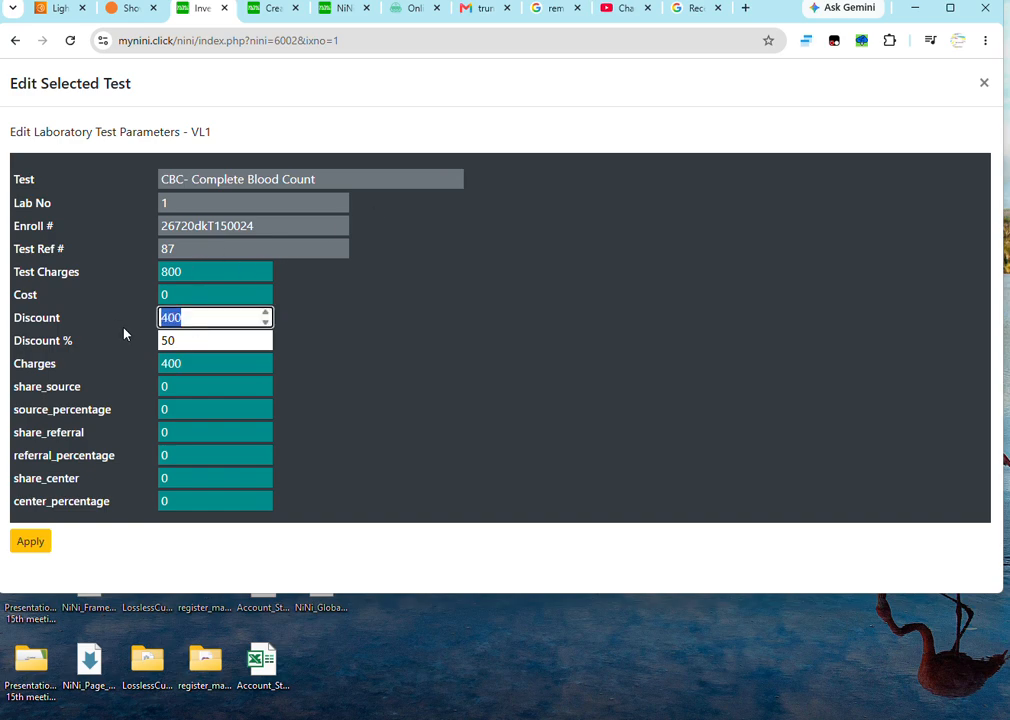
{"action": "key", "text": "Tab"}
{"action": "type", "text": "75"}
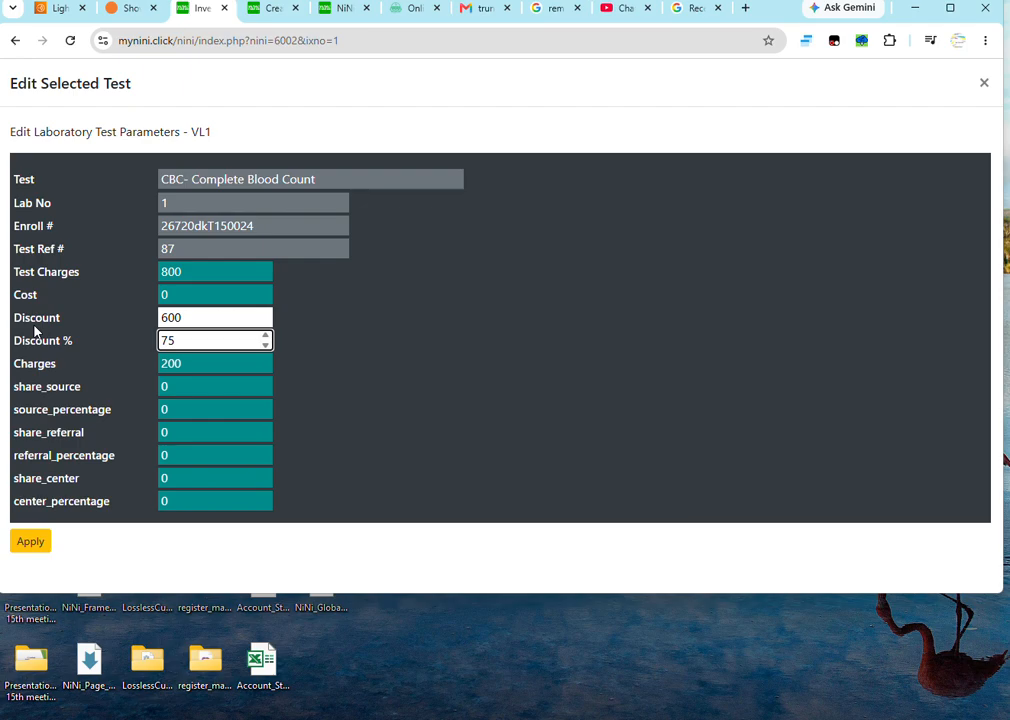
{"action": "left_click", "coordinate": [28, 543]}
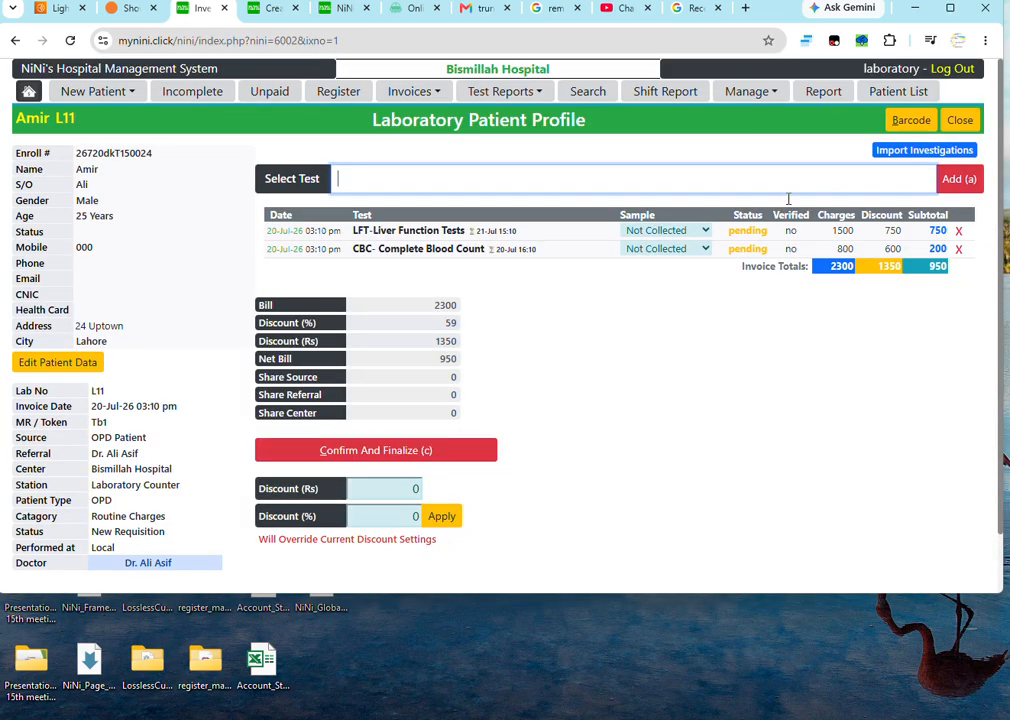
{"action": "key", "text": "F11"}
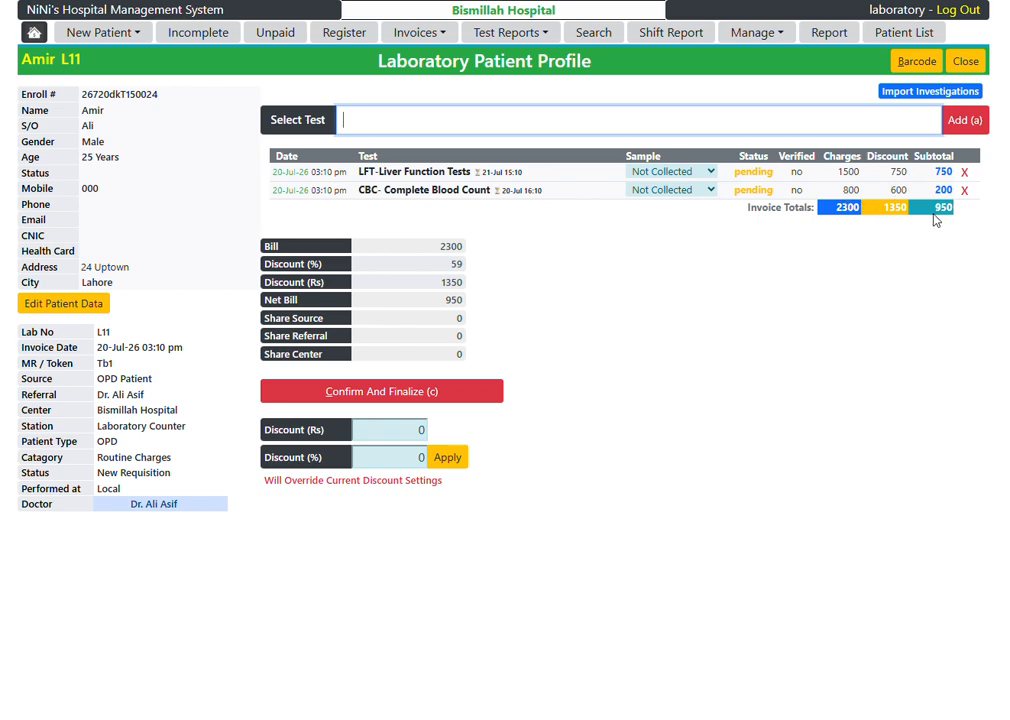
Step: Override the existing discounts by applying an 80% discount to the whole lab invoice
{"action": "left_click", "coordinate": [400, 457]}
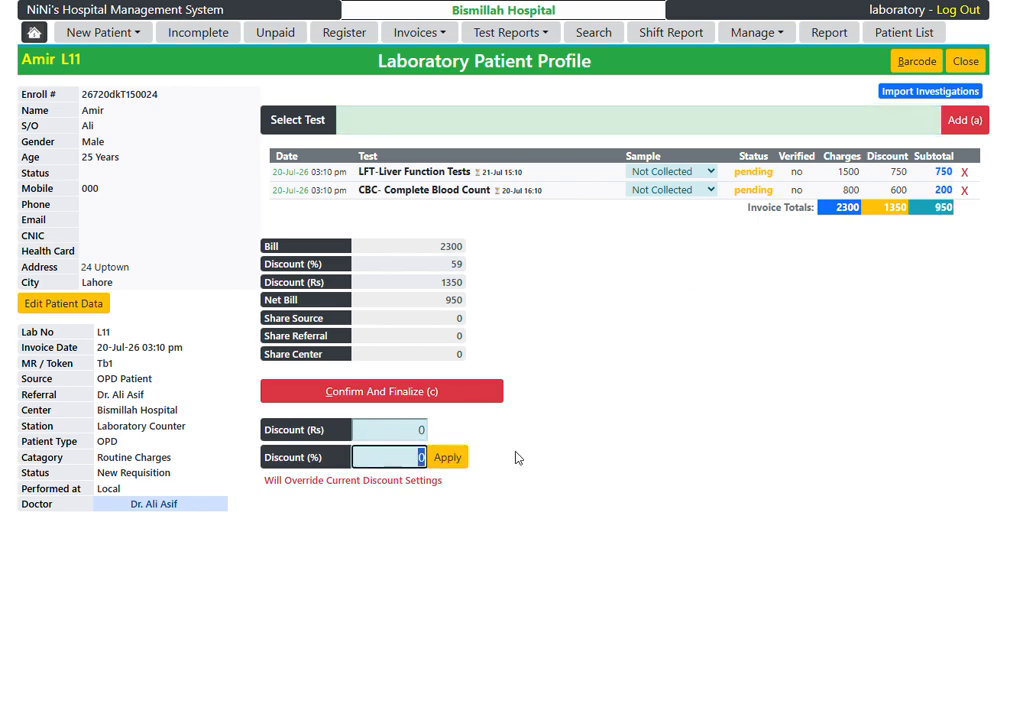
{"action": "type", "text": "80"}
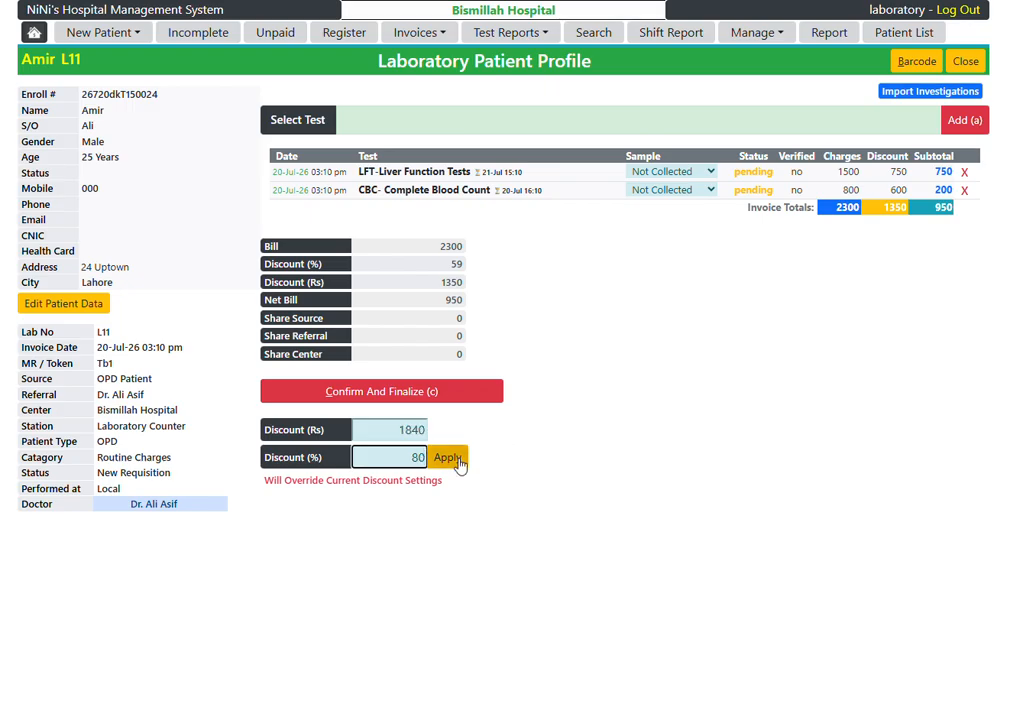
{"action": "left_click", "coordinate": [447, 457]}
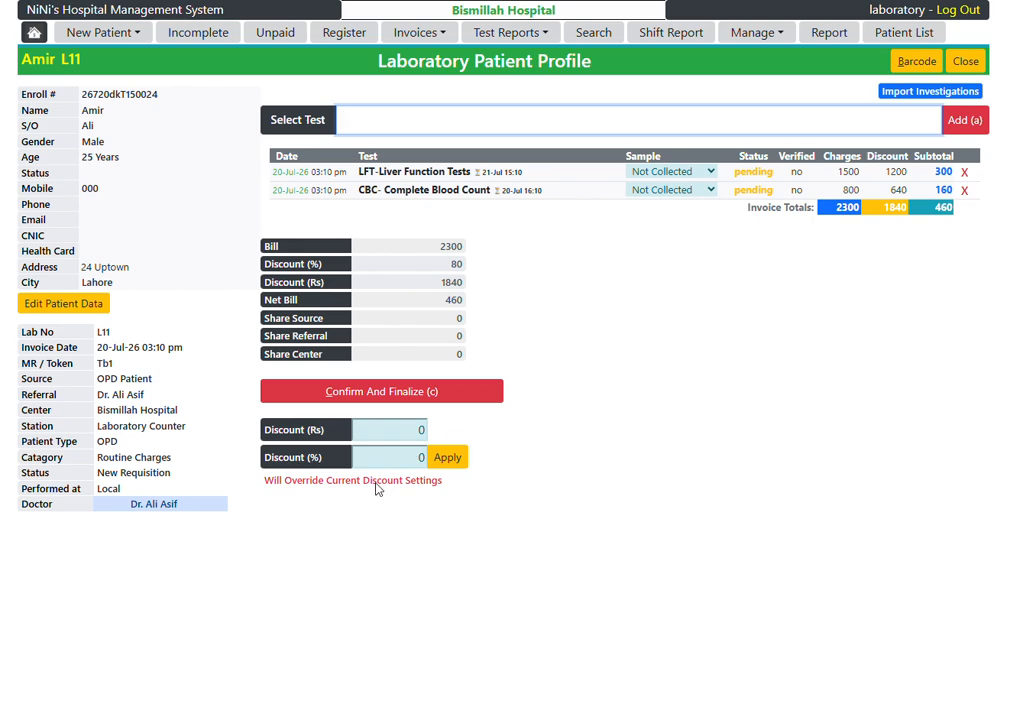
{"action": "left_click", "coordinate": [796, 441]}
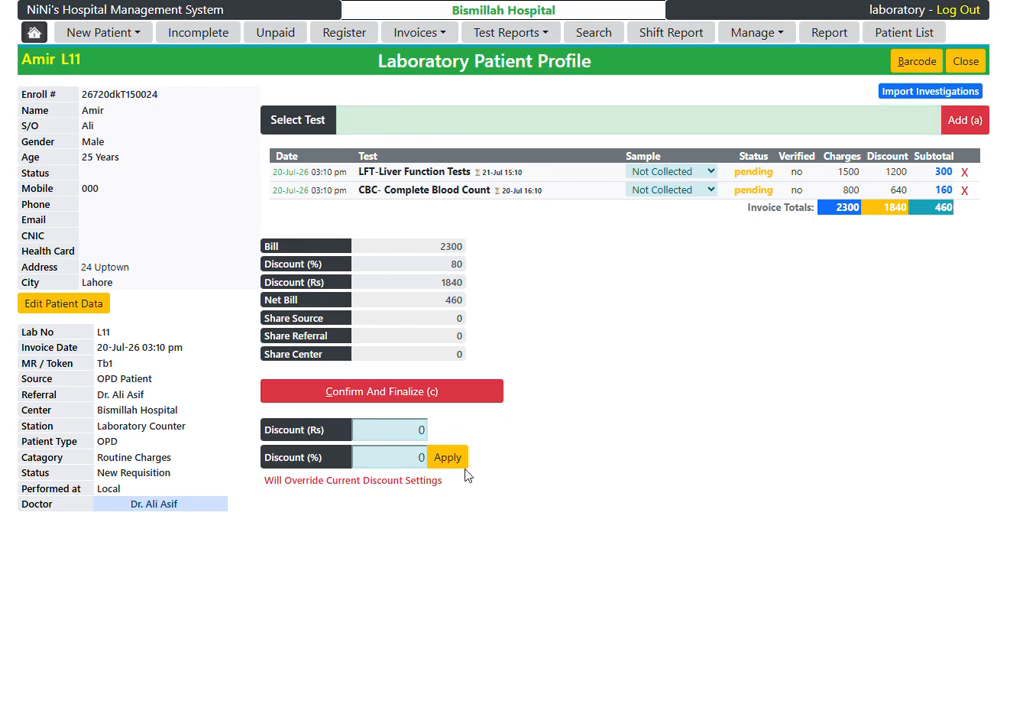
Step: Apply a 20% discount to the whole lab invoice, then confirm and finalize it
{"action": "left_click", "coordinate": [392, 456]}
{"action": "type", "text": "20"}
{"action": "left_click", "coordinate": [455, 460]}
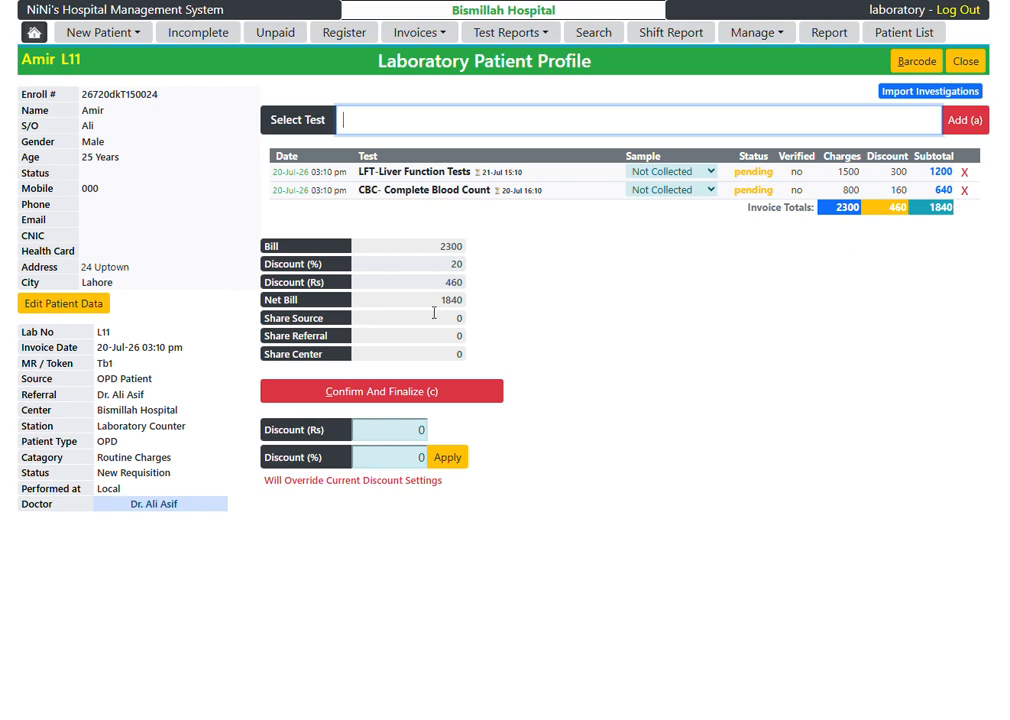
{"action": "left_click", "coordinate": [429, 392]}
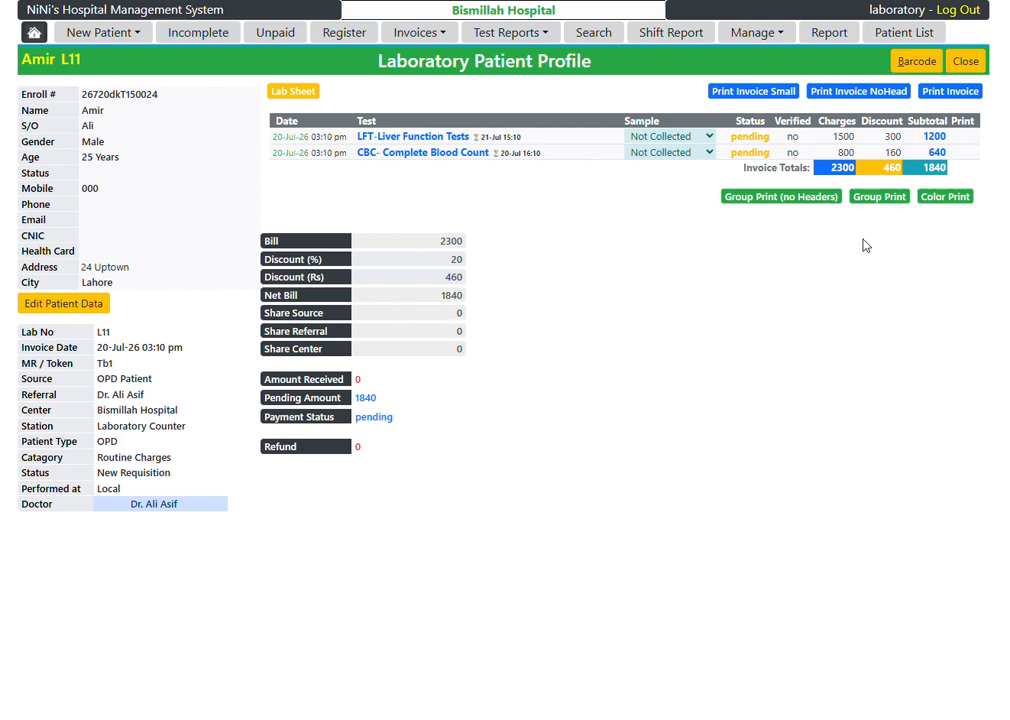
Step: View the small and the full printable versions of the finalized invoice and return to the patient profile
{"action": "left_click", "coordinate": [765, 100]}
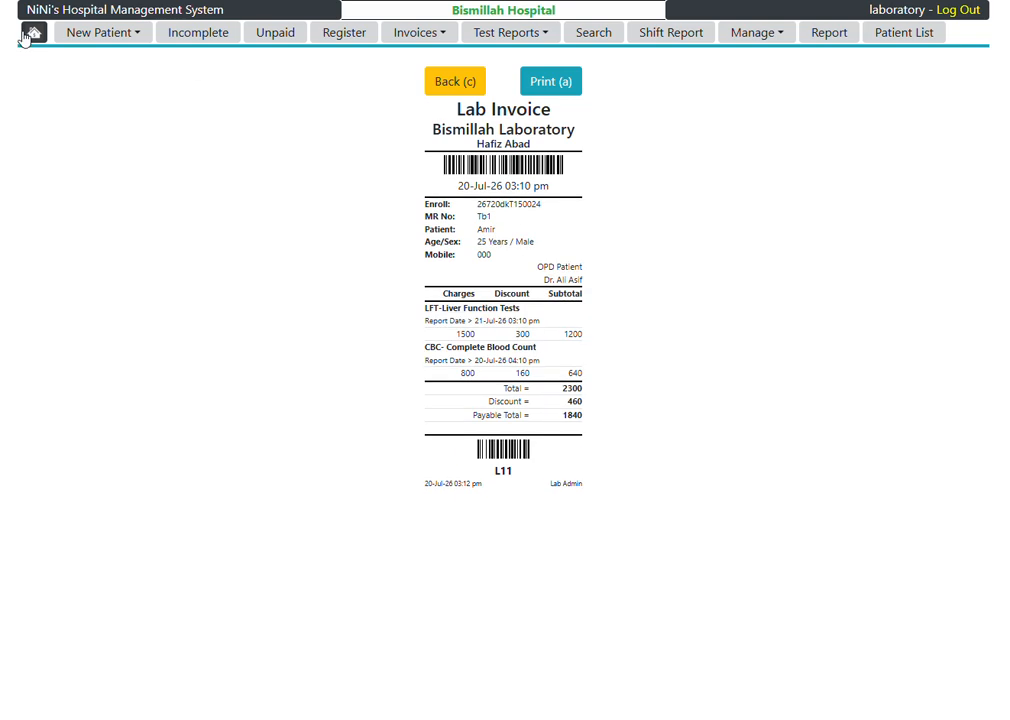
{"action": "key", "text": "alt+c"}
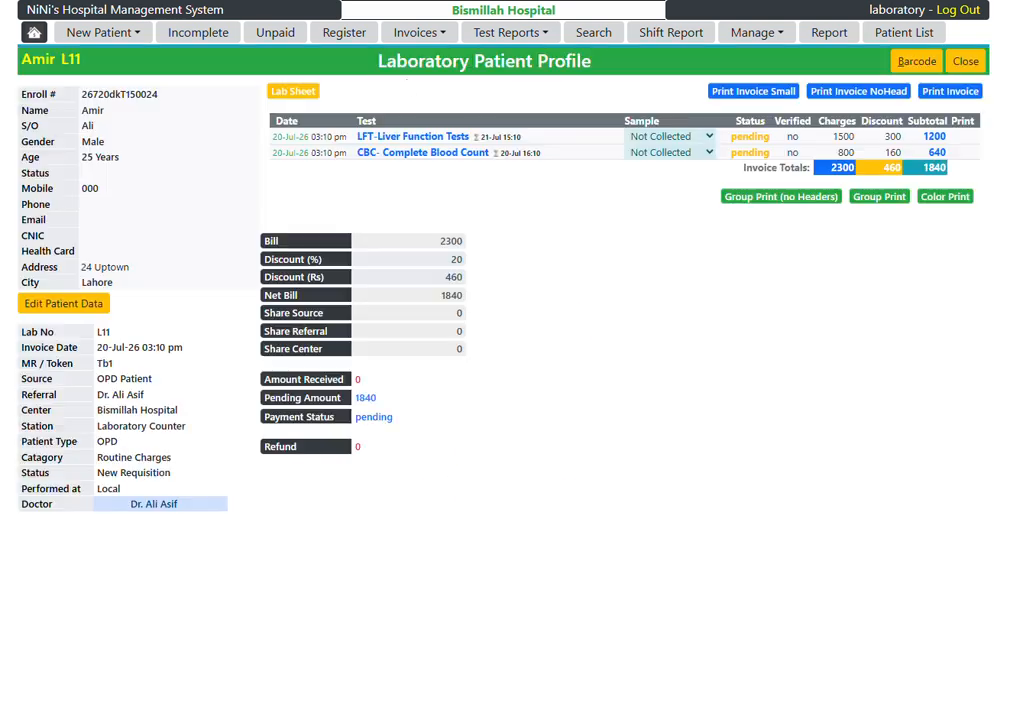
{"action": "left_click", "coordinate": [960, 92]}
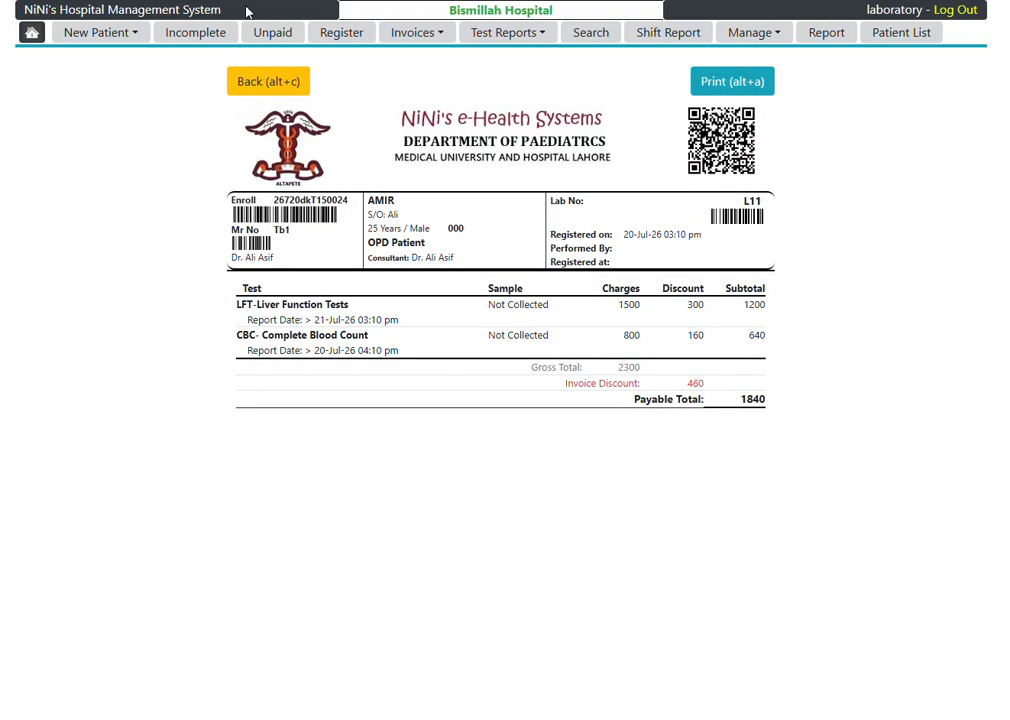
{"action": "key", "text": "alt+c"}
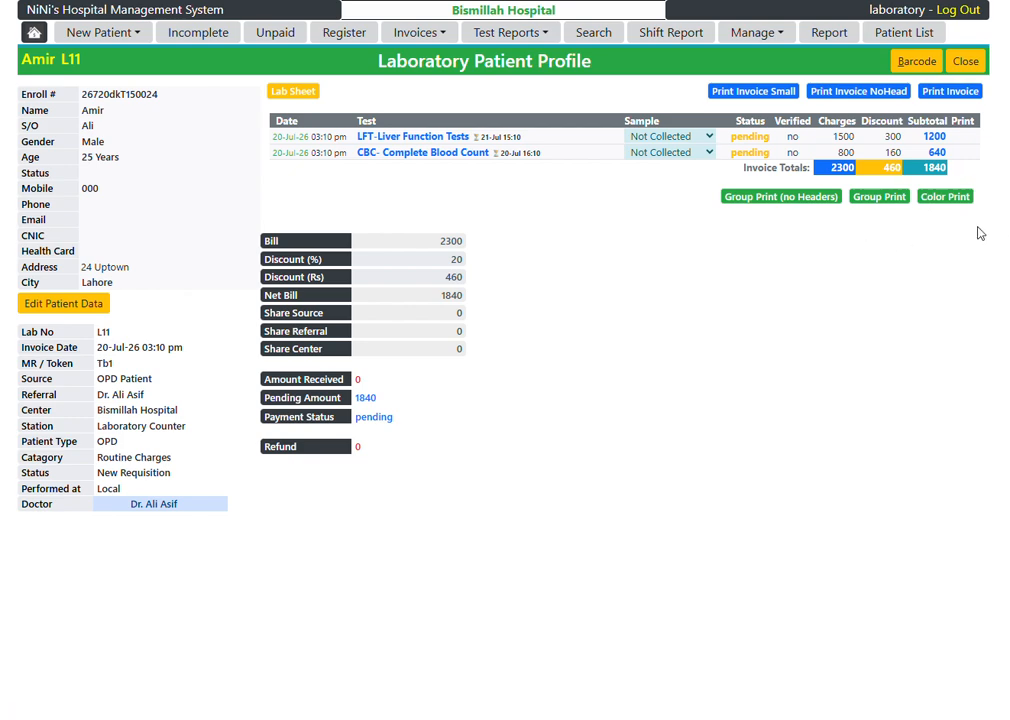
Step: In the administrator window, open the Bismillah Hospital center settings, set Single Desk Operation to yes and save the changes
{"action": "double_click", "coordinate": [365, 418]}
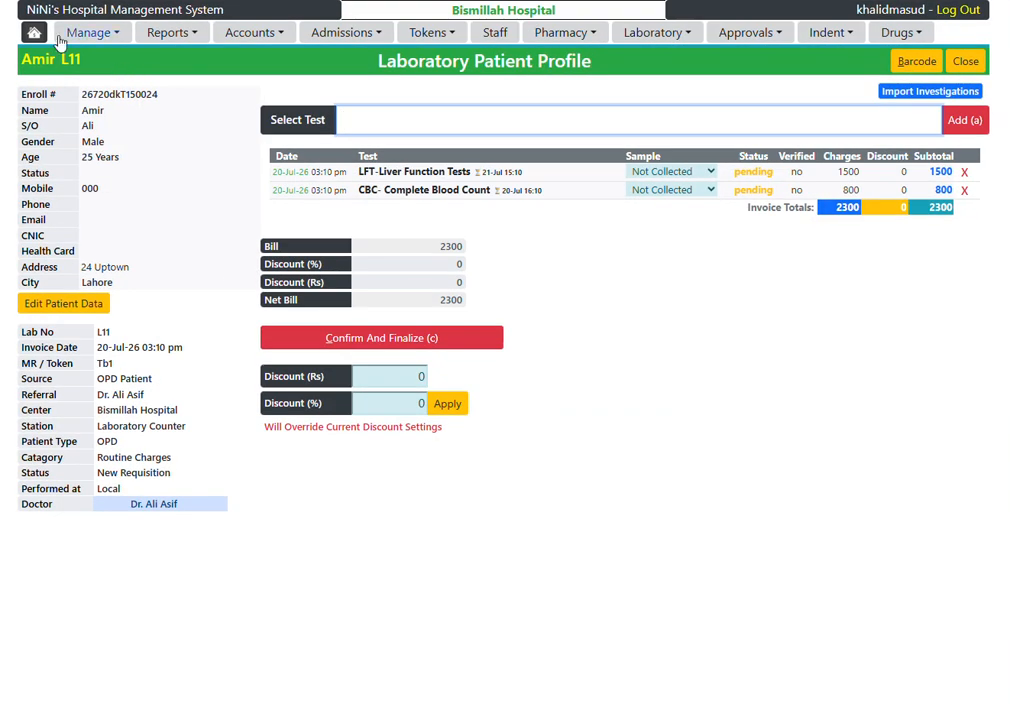
{"action": "left_click", "coordinate": [36, 33]}
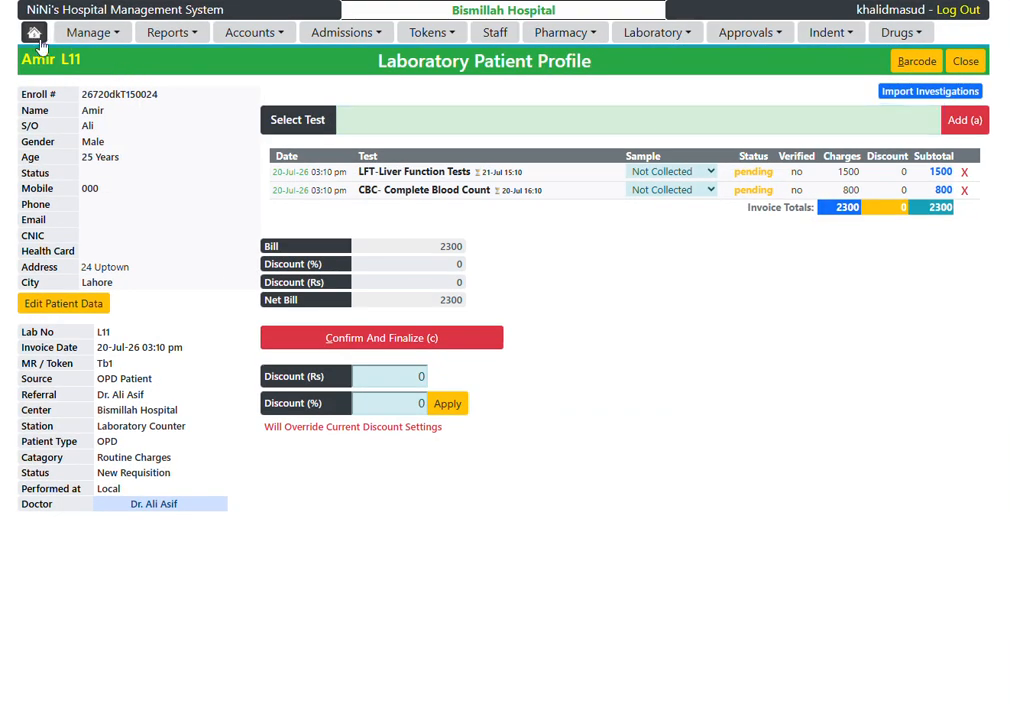
{"action": "left_click", "coordinate": [86, 145]}
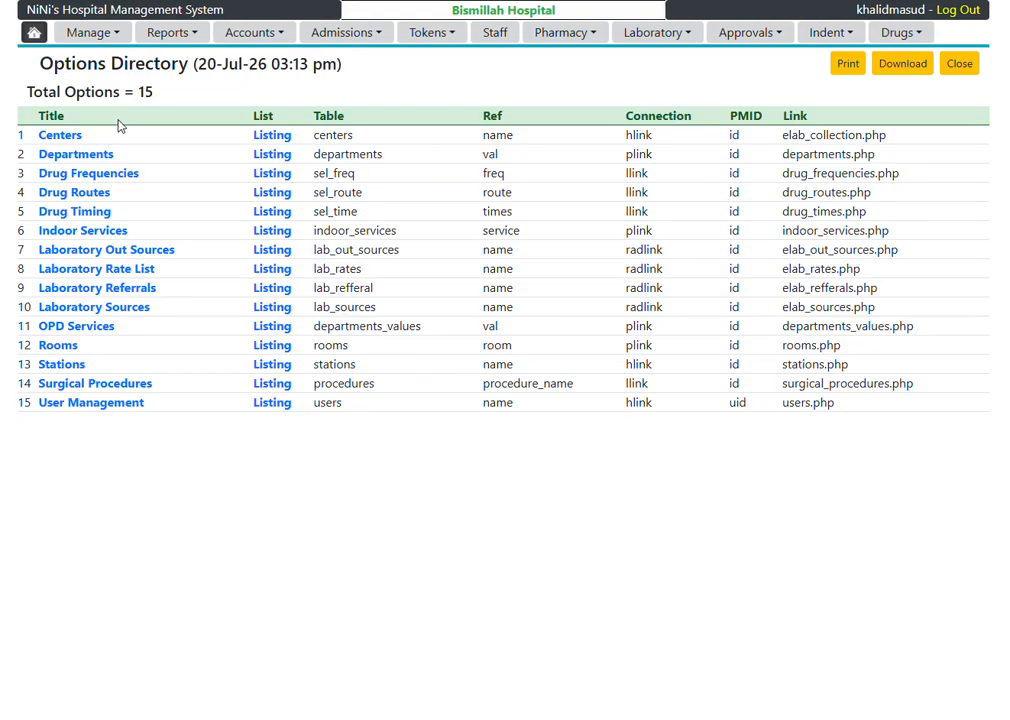
{"action": "left_click", "coordinate": [52, 135]}
{"action": "left_click", "coordinate": [803, 115]}
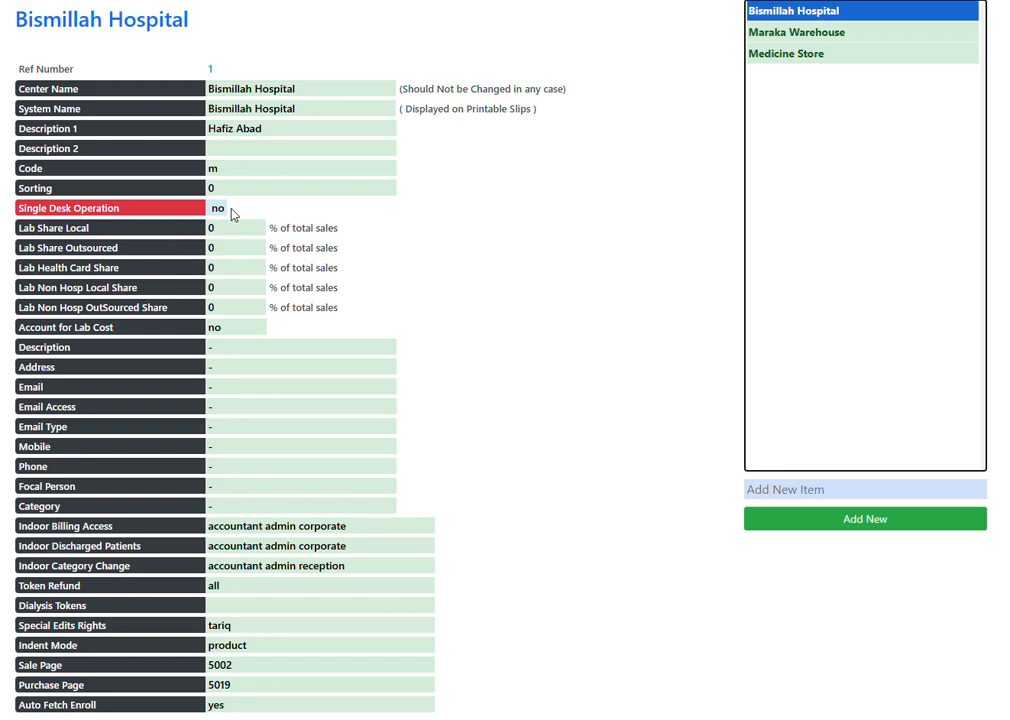
{"action": "left_click", "coordinate": [217, 208]}
{"action": "left_click", "coordinate": [214, 266]}
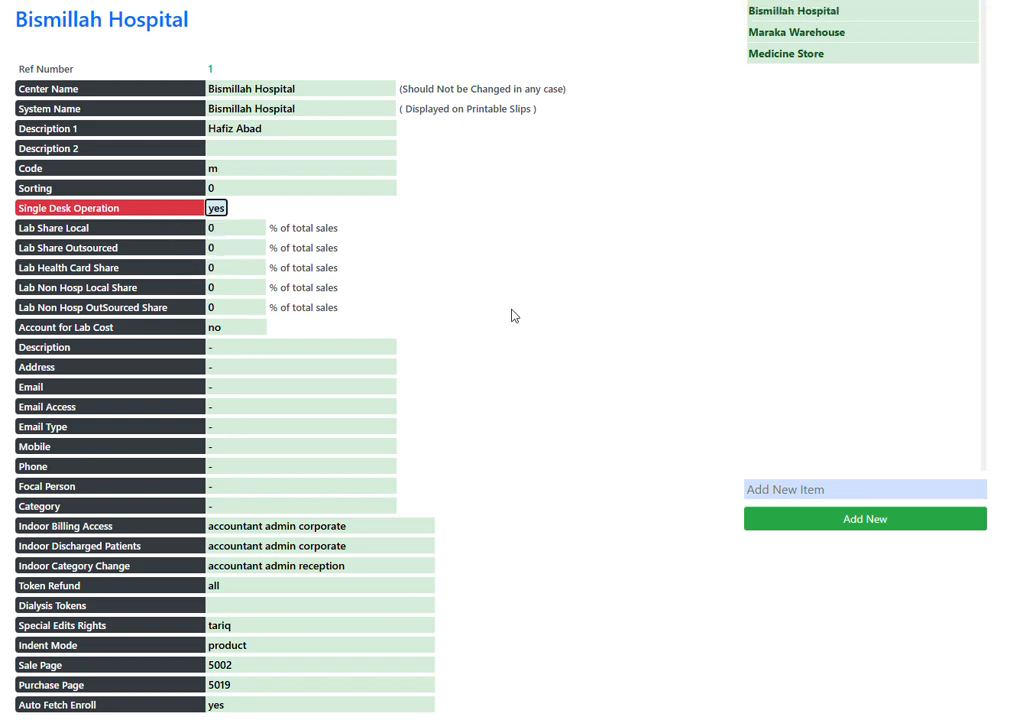
{"action": "scroll", "coordinate": [280, 465], "scroll_direction": "down", "scroll_amount": 2}
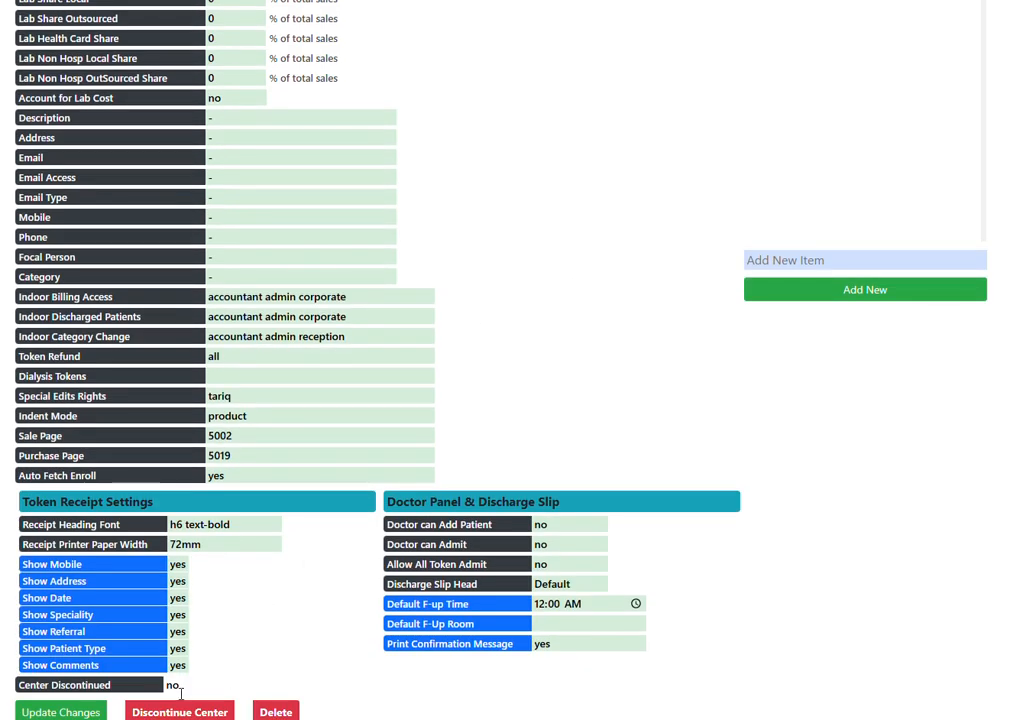
{"action": "left_click", "coordinate": [61, 711]}
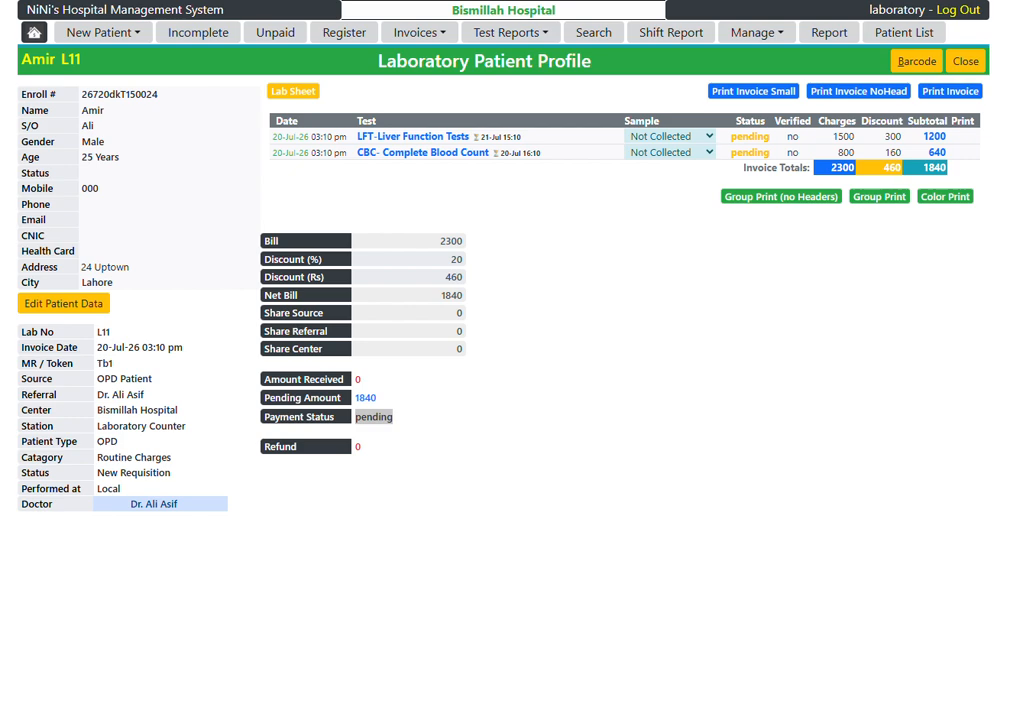
Step: Try to enter 5000 as the amount receivable for the patient's lab invoice
{"action": "double_click", "coordinate": [373, 416]}
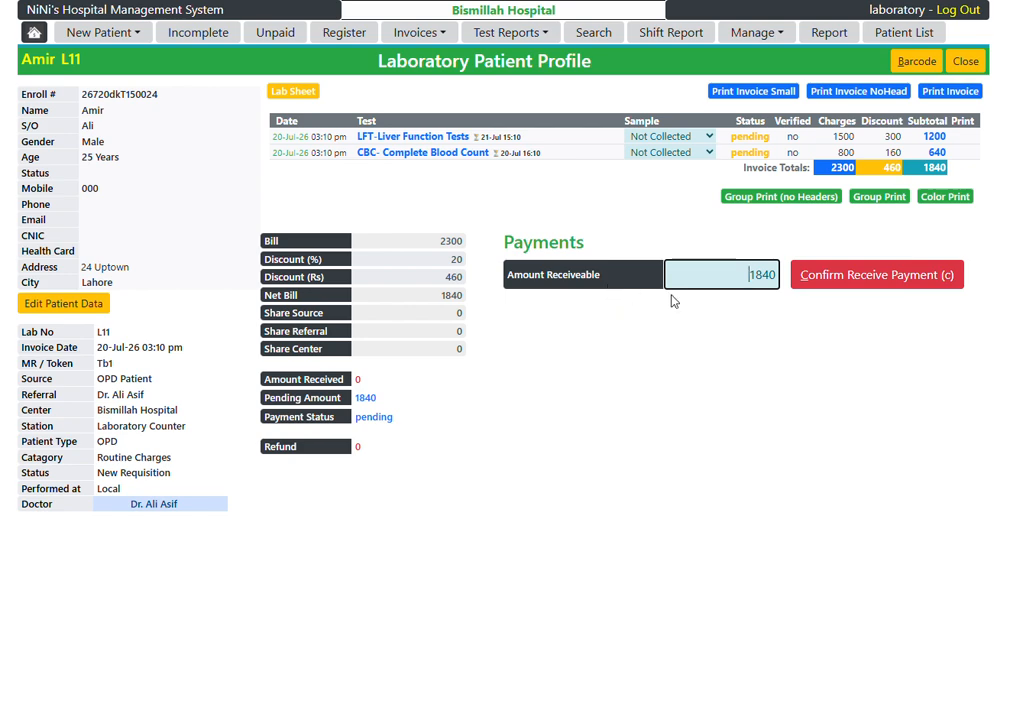
{"action": "double_click", "coordinate": [745, 274]}
{"action": "type", "text": "5000"}
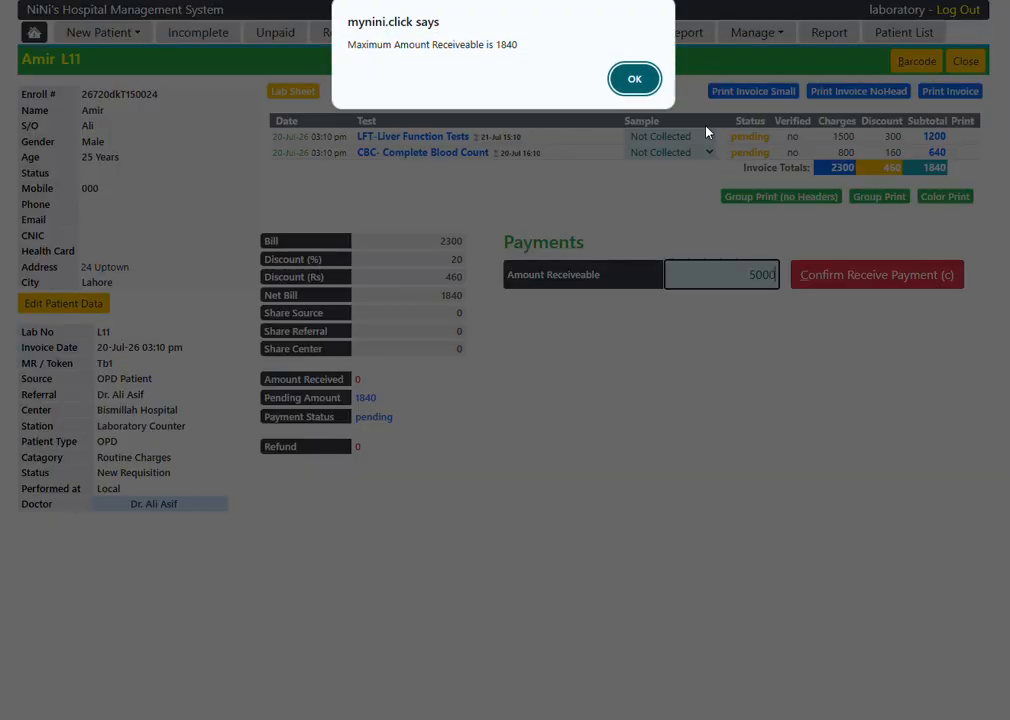
{"action": "left_click", "coordinate": [636, 79]}
Step: Set the amount receivable to 1000 and confirm the payment as received
{"action": "type", "text": "1000"}
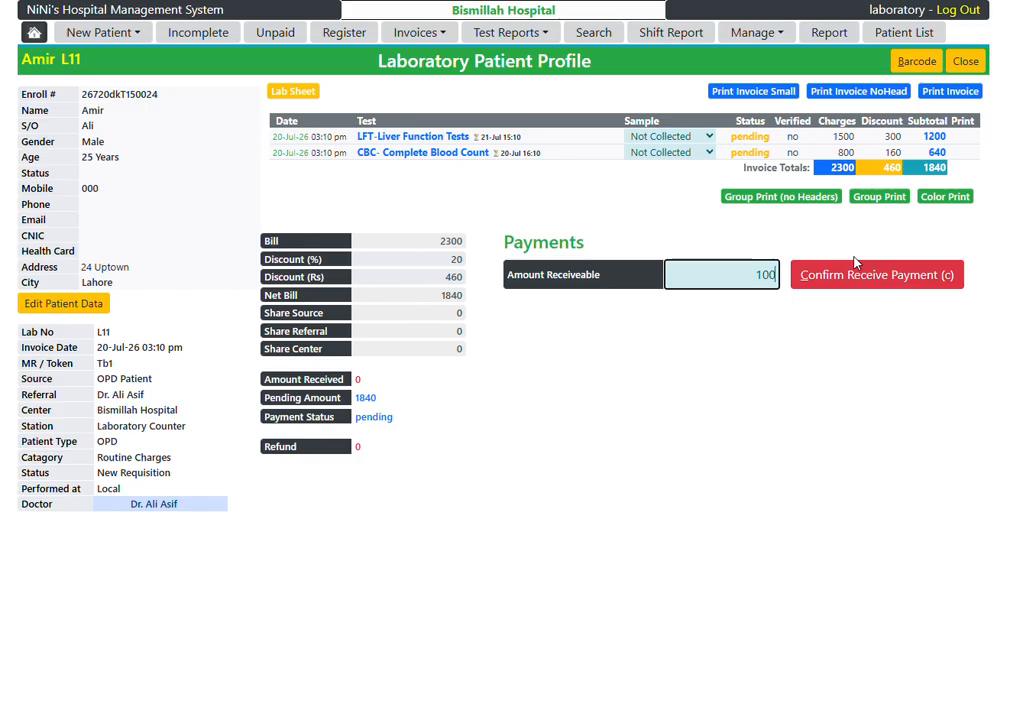
{"action": "left_click", "coordinate": [889, 280]}
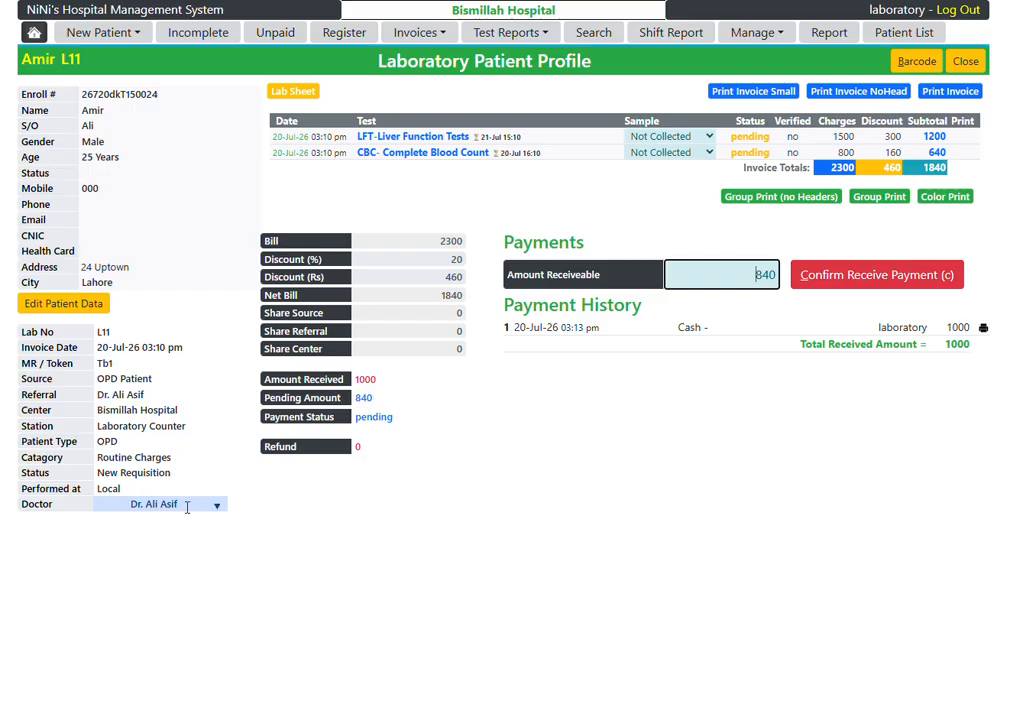
{"action": "double_click", "coordinate": [360, 416]}
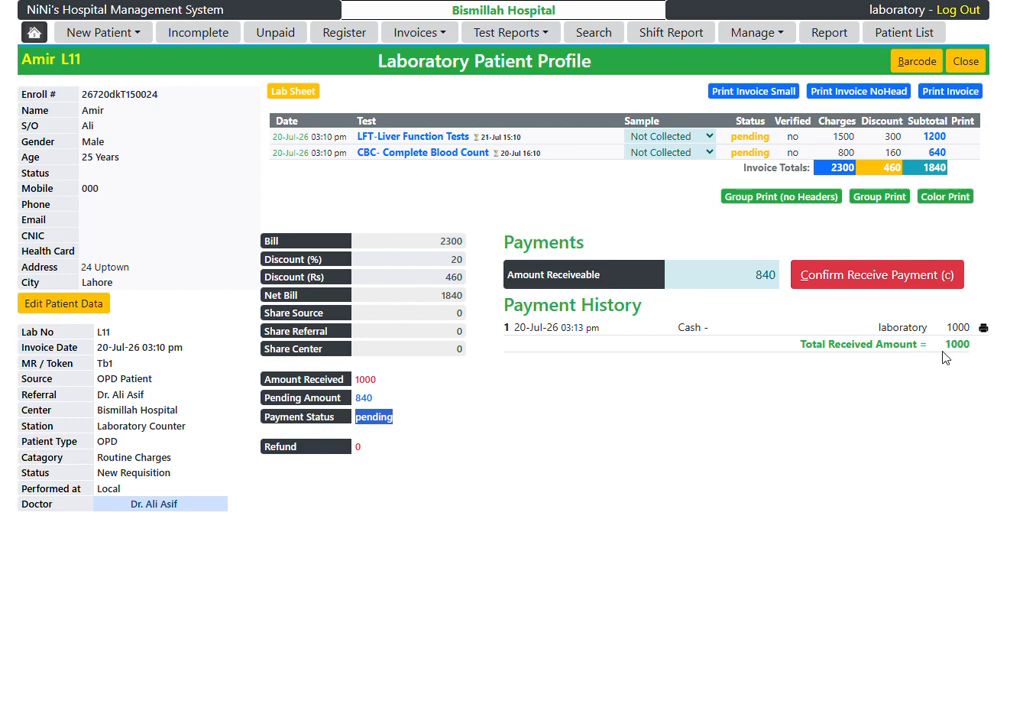
{"action": "left_click", "coordinate": [712, 275]}
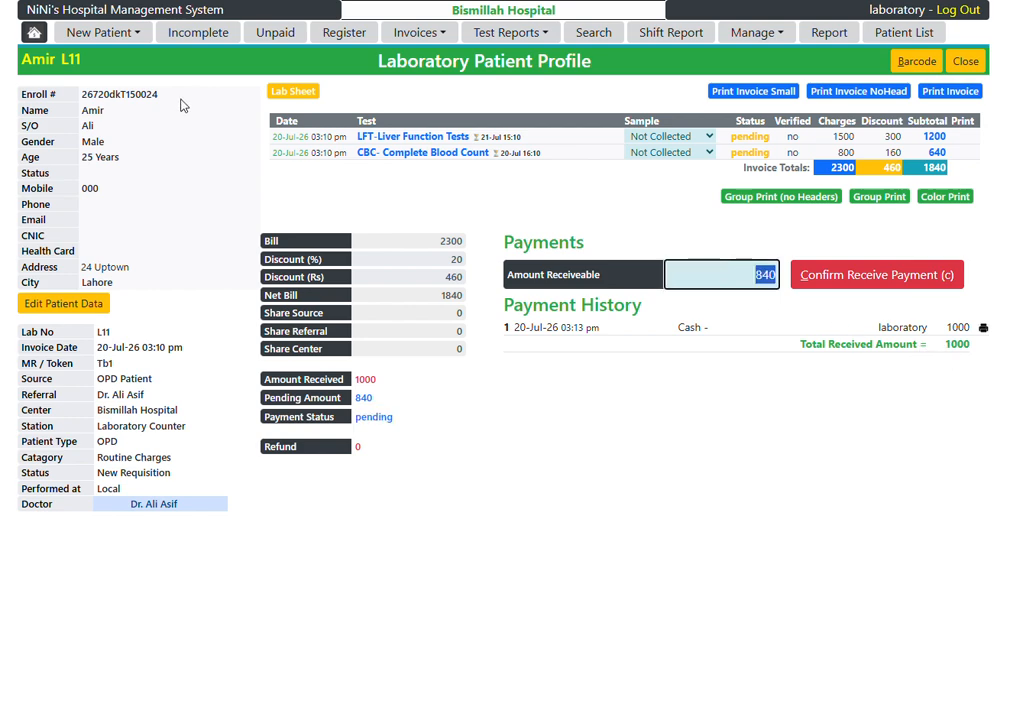
Step: Check the Incomplete and the Unpaid lab invoice lists for the patient's invoice
{"action": "left_click", "coordinate": [217, 40]}
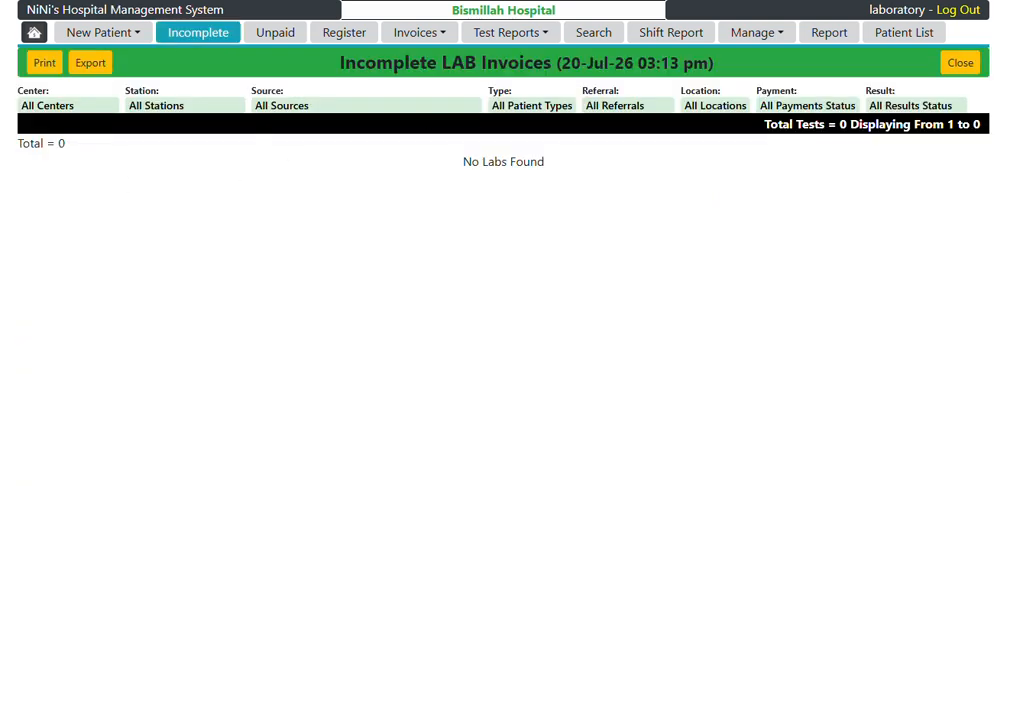
{"action": "left_click", "coordinate": [100, 1]}
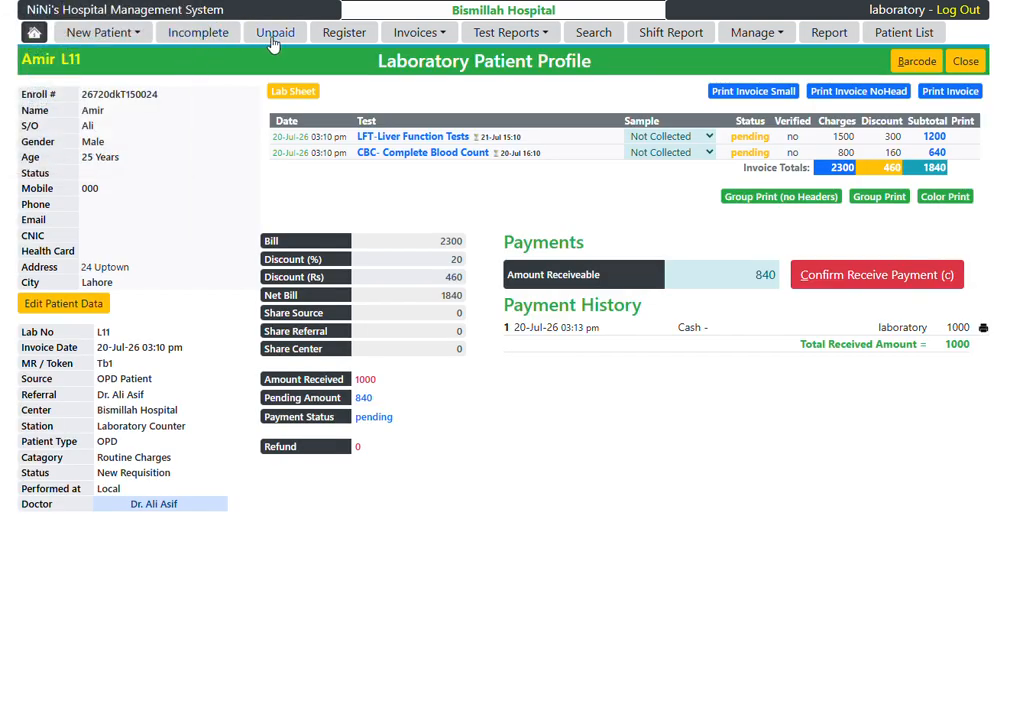
{"action": "left_click", "coordinate": [285, 1]}
{"action": "left_click", "coordinate": [285, 1]}
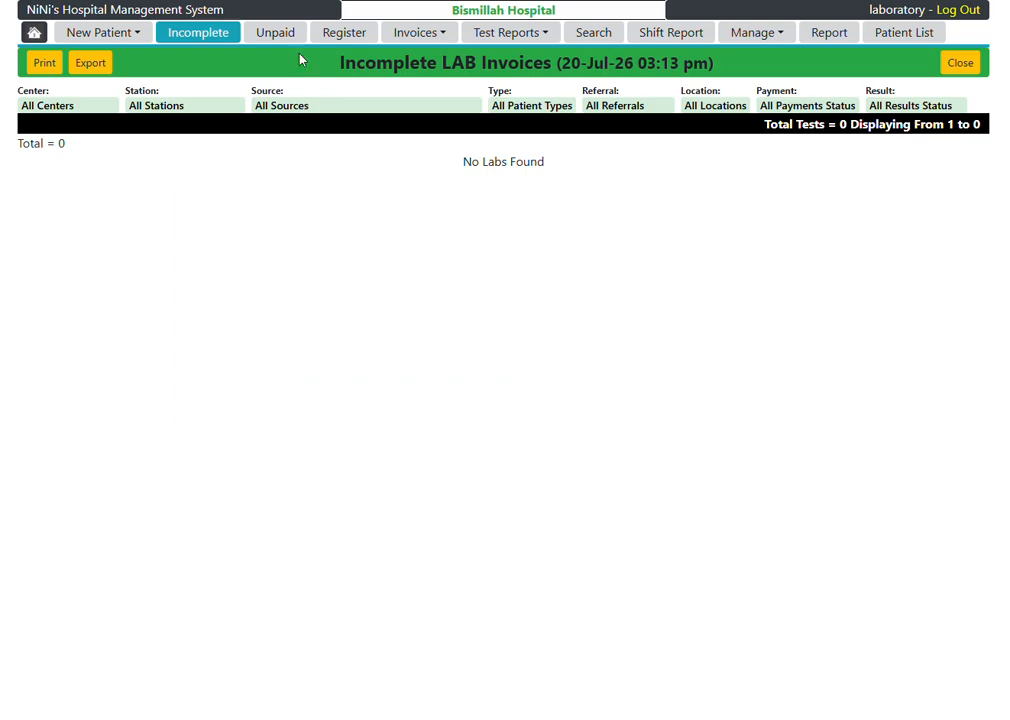
{"action": "left_click", "coordinate": [276, 33]}
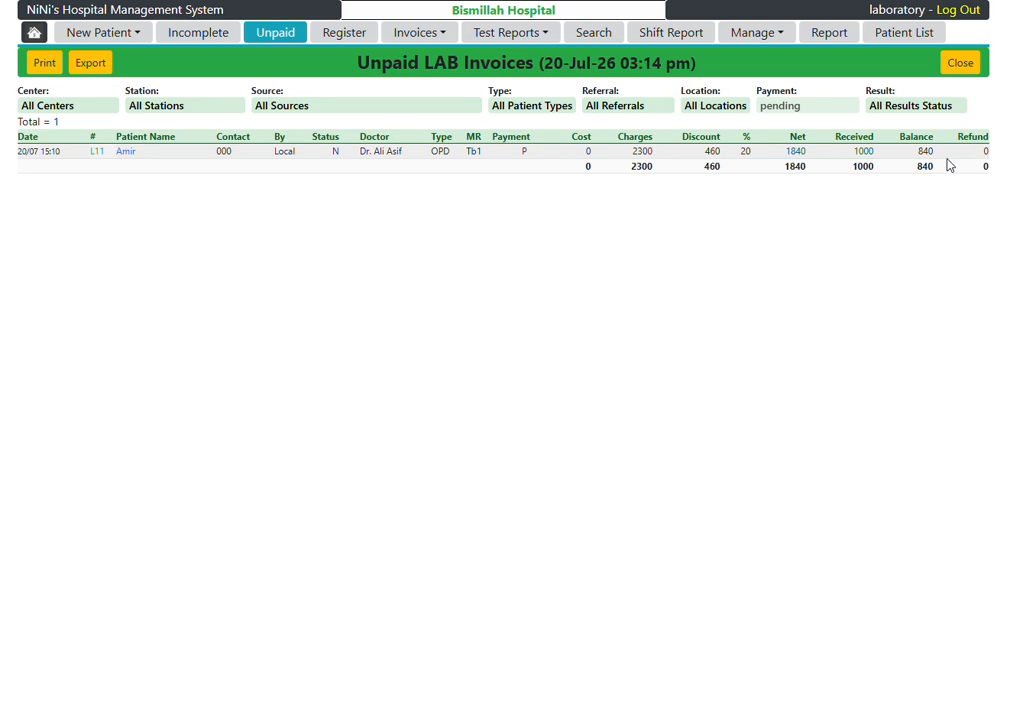
Step: Return to the patient's lab profile and confirm receipt of the remaining 840
{"action": "left_click", "coordinate": [147, 1]}
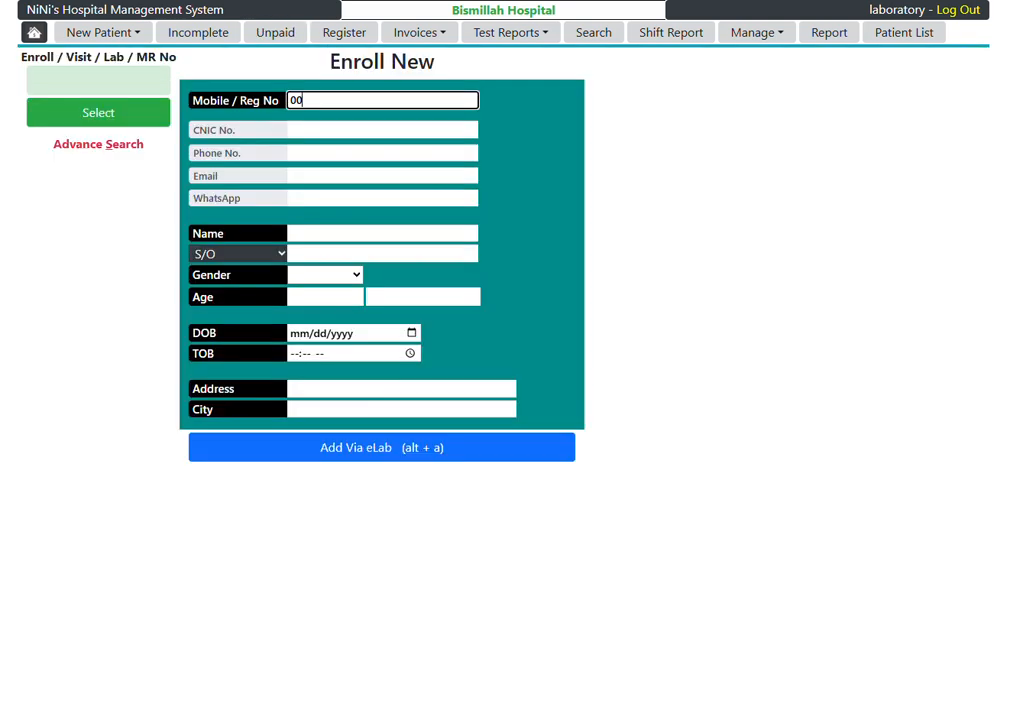
{"action": "left_click", "coordinate": [290, 1]}
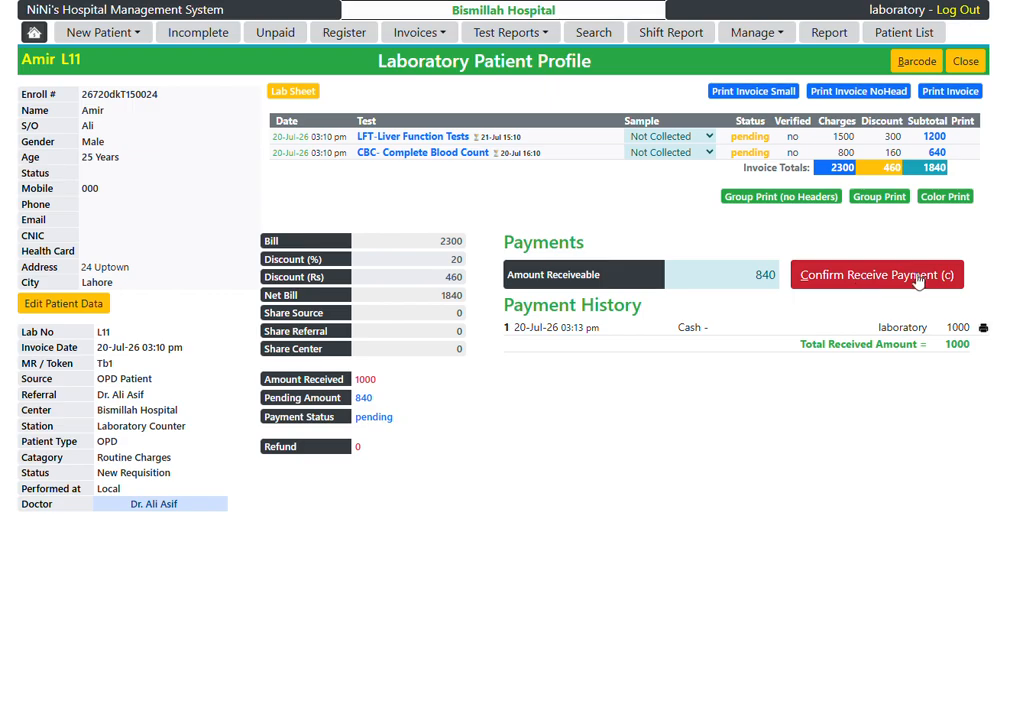
{"action": "left_click", "coordinate": [888, 279]}
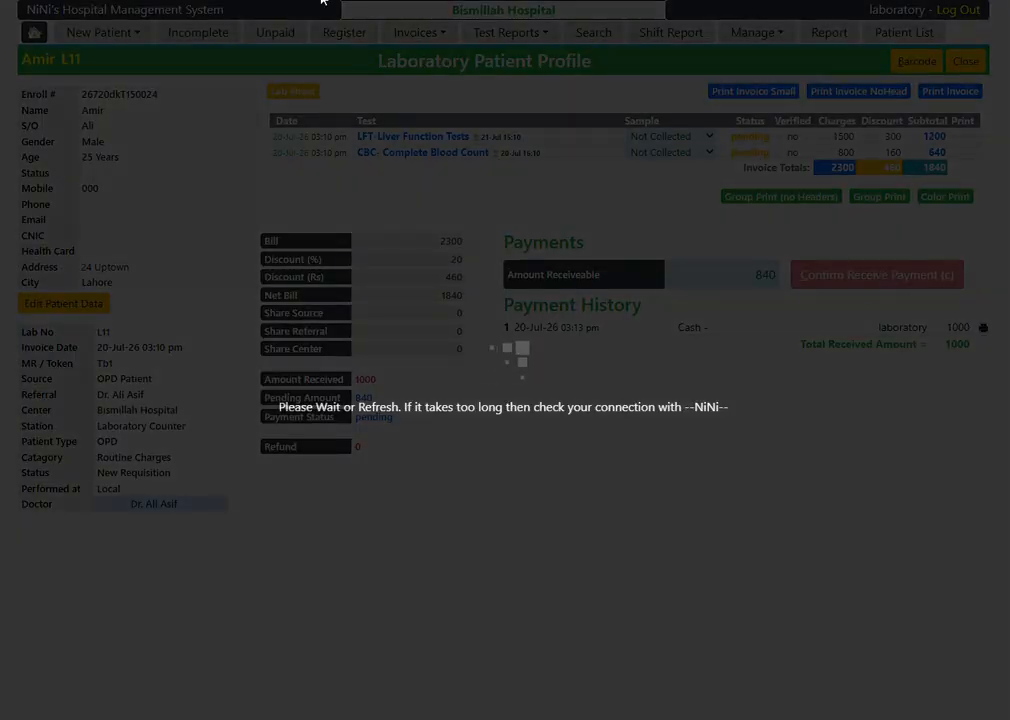
Step: Review the Unpaid lab invoices, the day's patient register and the available invoice listings
{"action": "left_click", "coordinate": [240, 1]}
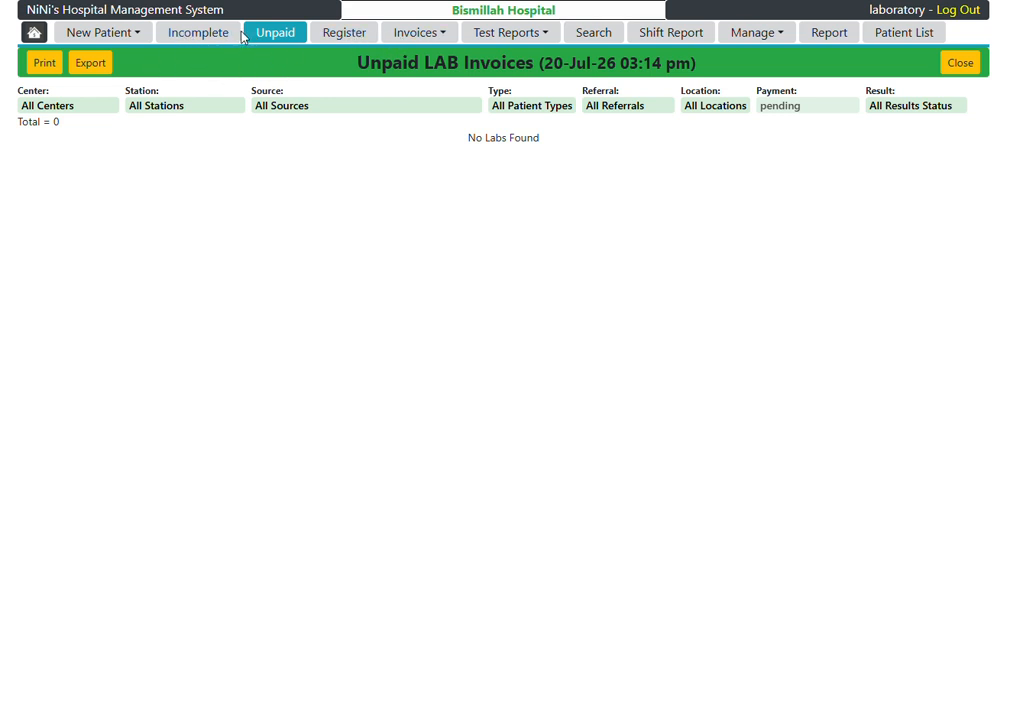
{"action": "left_click", "coordinate": [338, 32]}
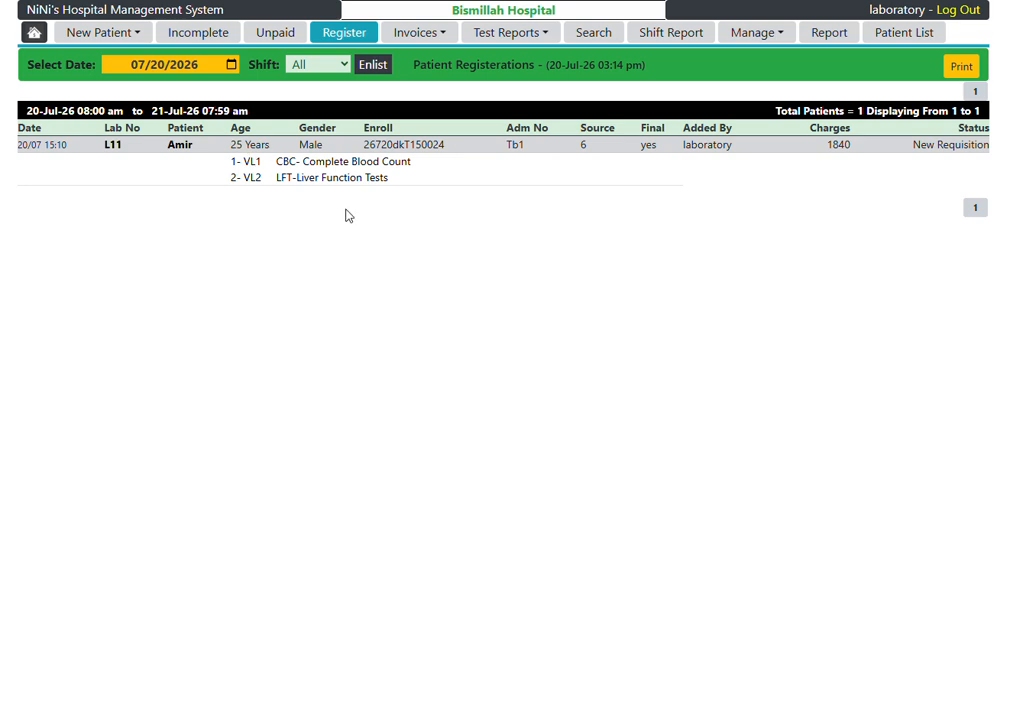
{"action": "left_click", "coordinate": [437, 34]}
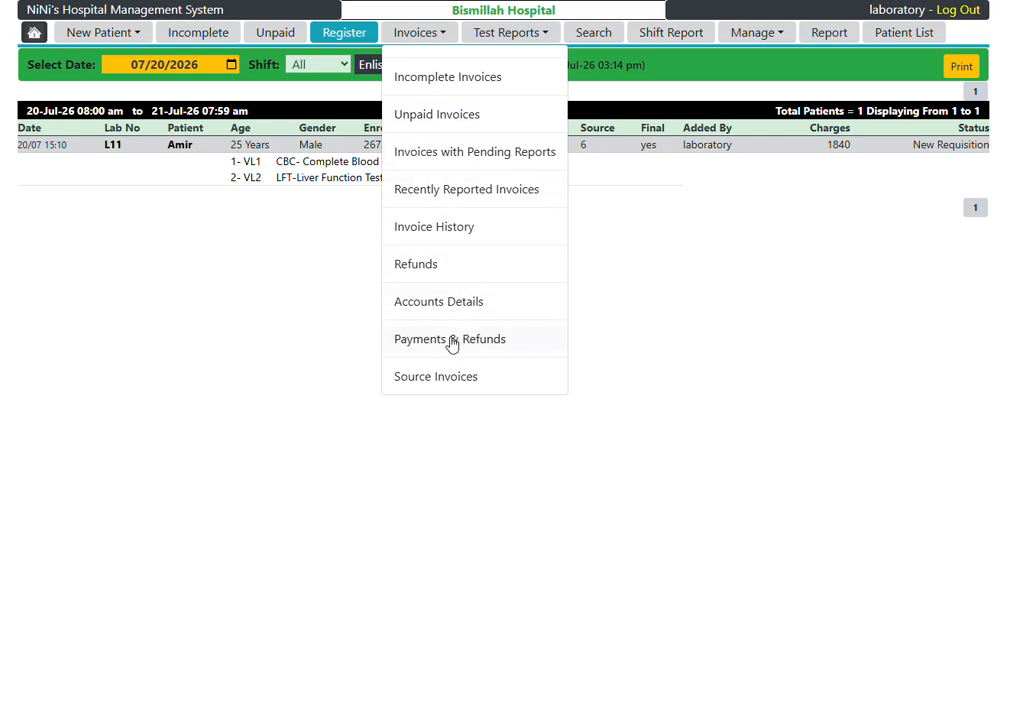
Step: Set the sample status of both the LFT and the CBC test to Taken in Lab
{"action": "left_click", "coordinate": [686, 145]}
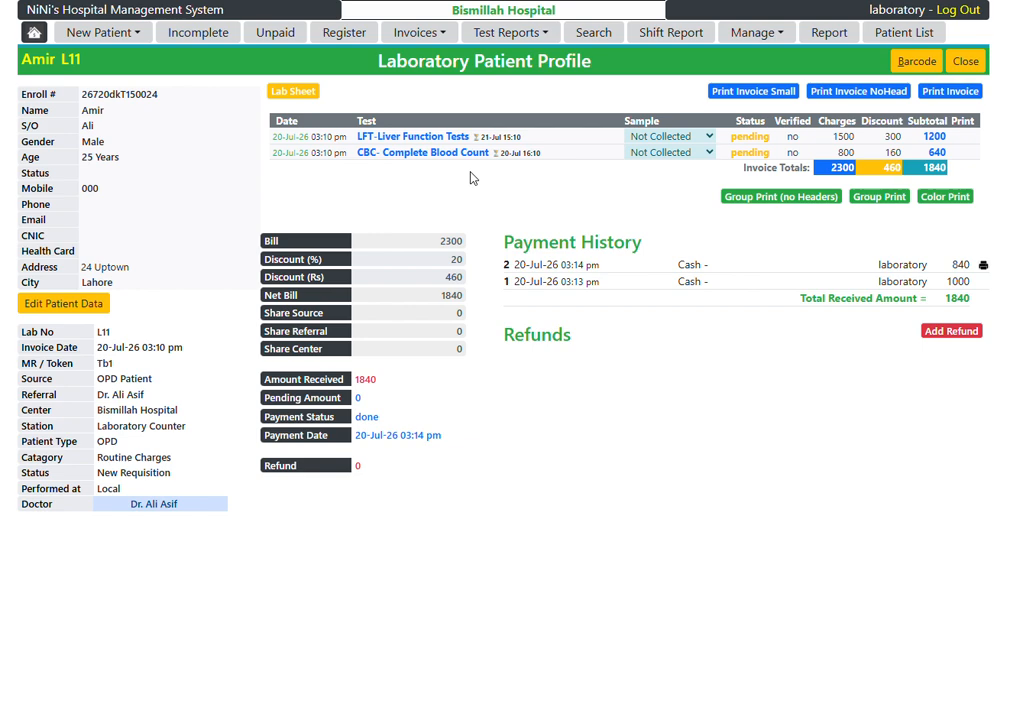
{"action": "left_click", "coordinate": [702, 136]}
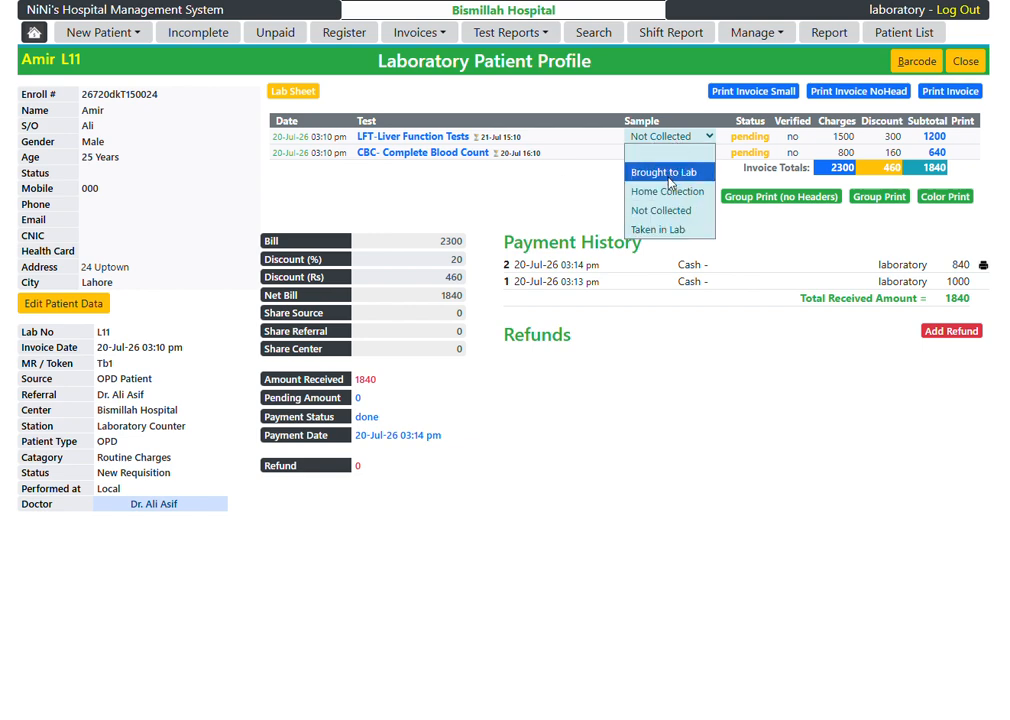
{"action": "left_click", "coordinate": [666, 231]}
{"action": "left_click", "coordinate": [676, 153]}
{"action": "left_click", "coordinate": [672, 246]}
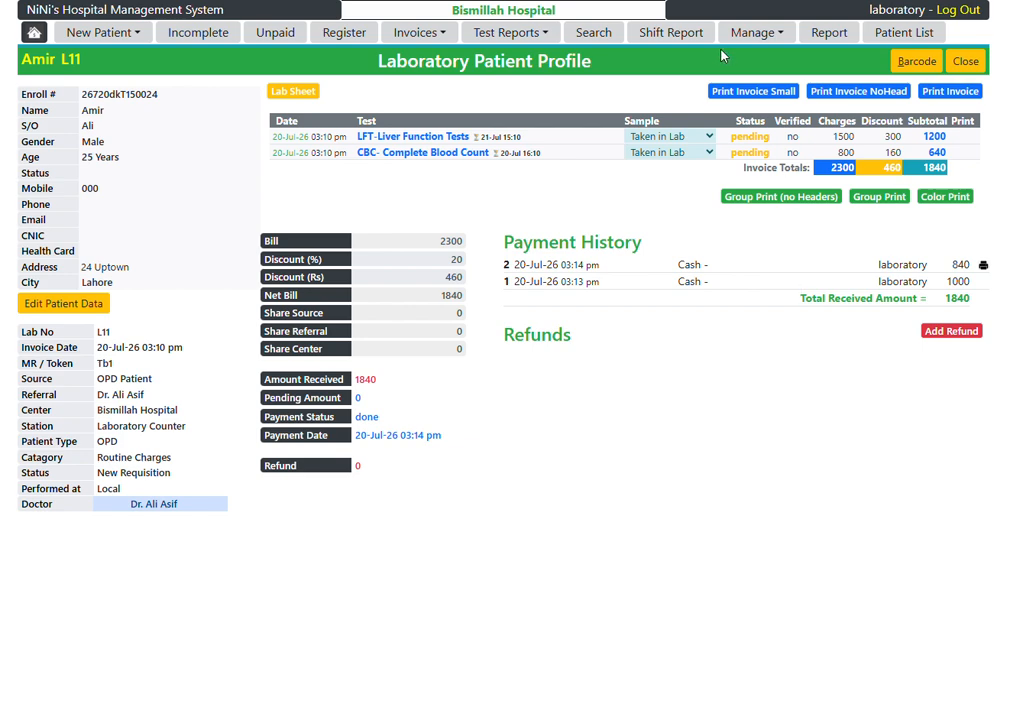
Step: Start a new walk-in patient enrollment and enter the patient's mobile number, name and father's name
{"action": "left_click", "coordinate": [100, 33]}
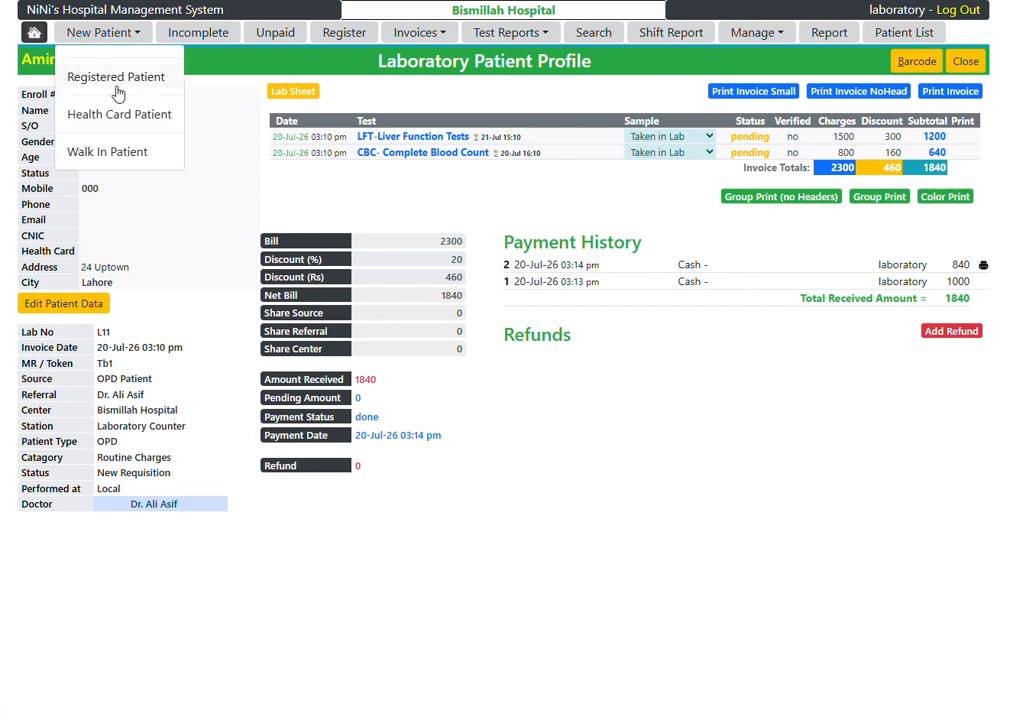
{"action": "left_click", "coordinate": [106, 152]}
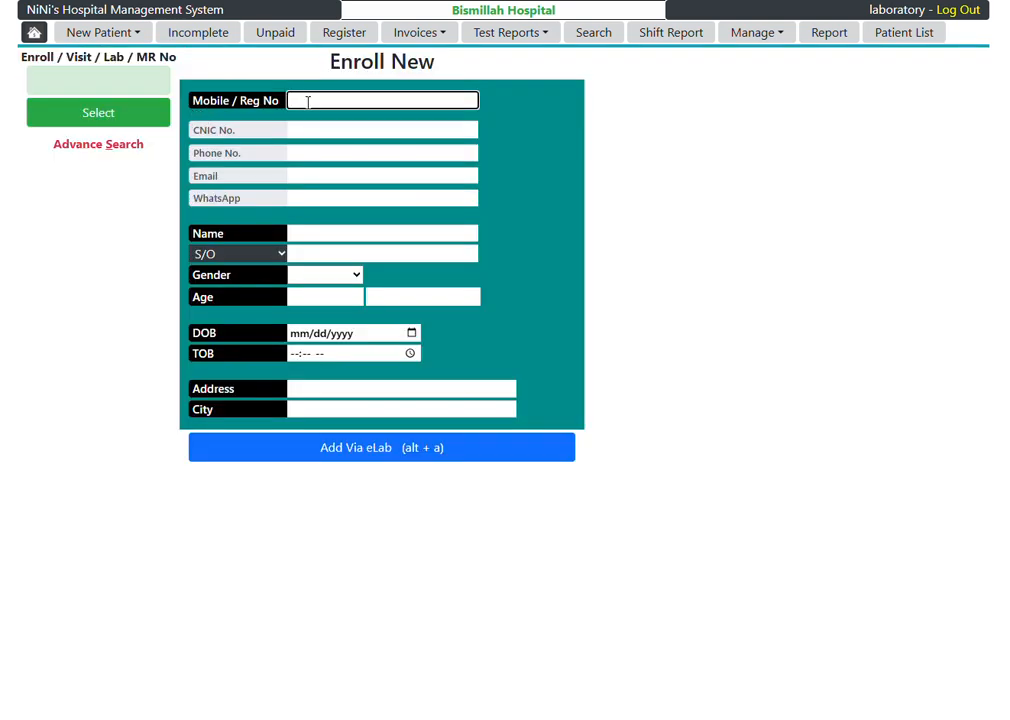
{"action": "type", "text": "032"}
{"action": "key", "text": "Return"}
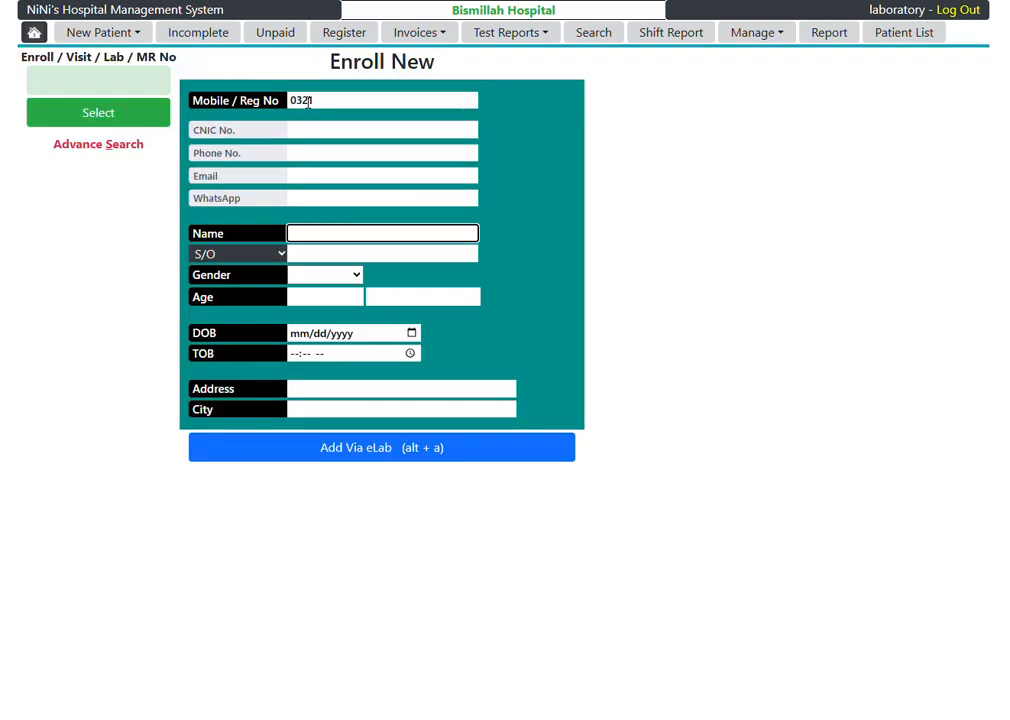
{"action": "type", "text": "Kamran"}
{"action": "key", "text": "Return"}
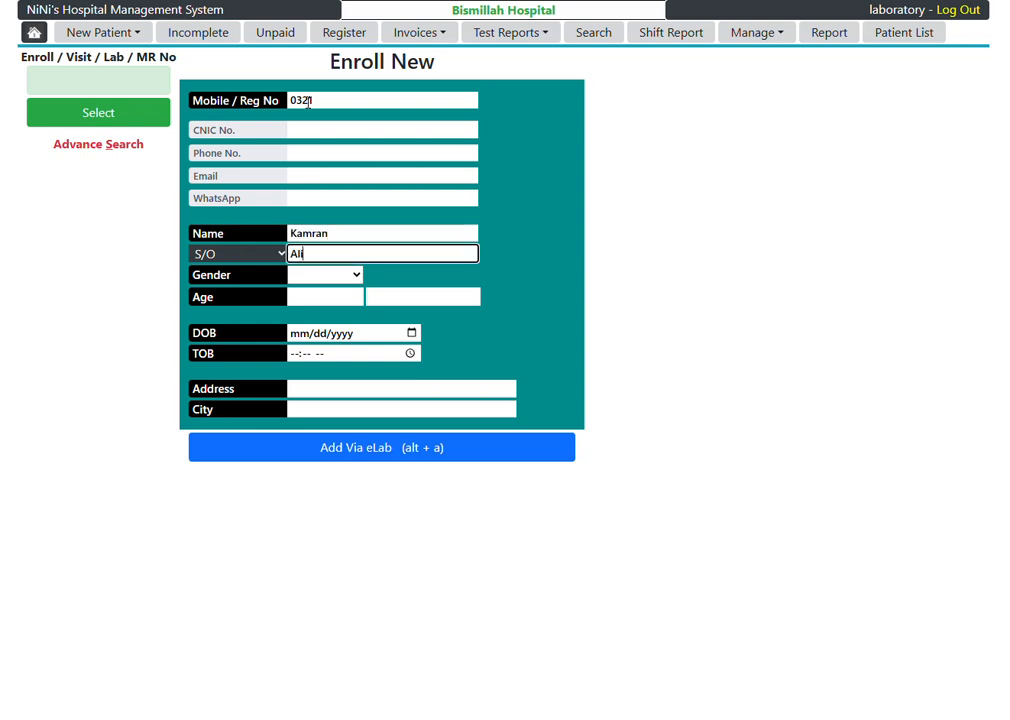
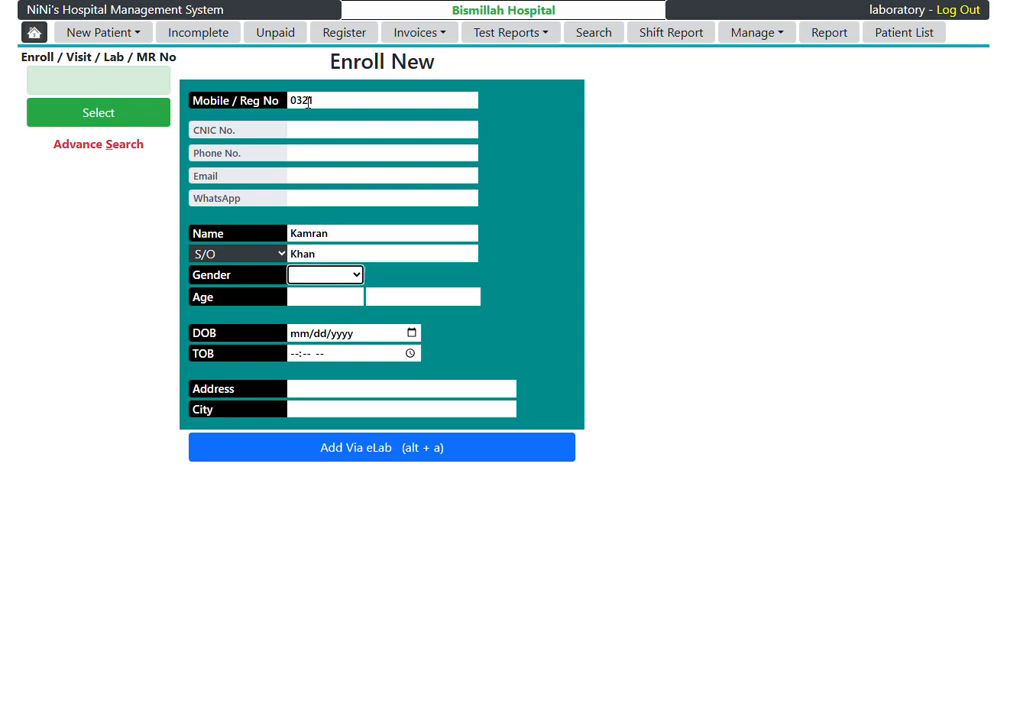
Step: Set the gender to Male, the age to 30 years and the city to Lahore, and submit the enrollment
{"action": "key", "text": "Return"}
{"action": "key", "text": "m"}
{"action": "key", "text": "Return"}
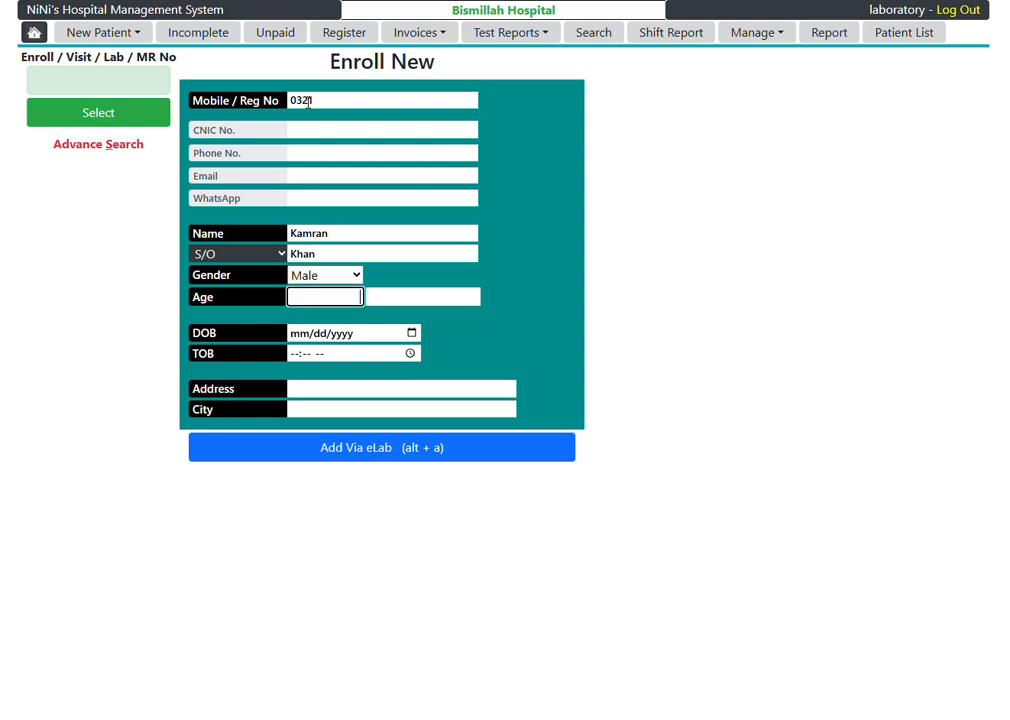
{"action": "type", "text": "30"}
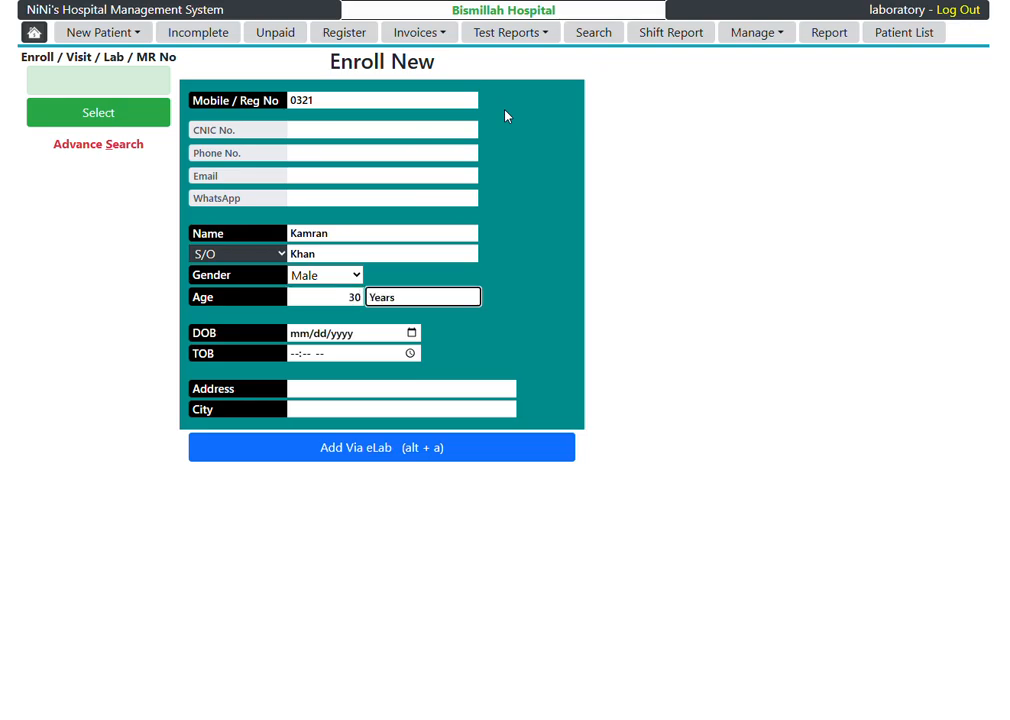
{"action": "key", "text": "Return"}
{"action": "type", "text": "Lahore"}
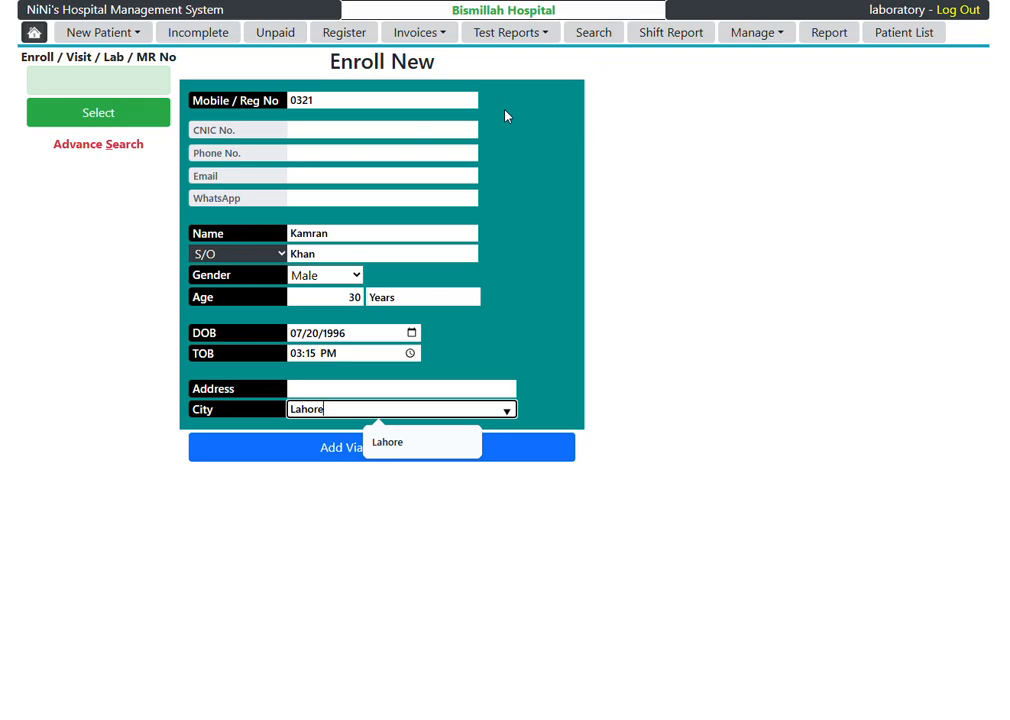
{"action": "key", "text": "Return"}
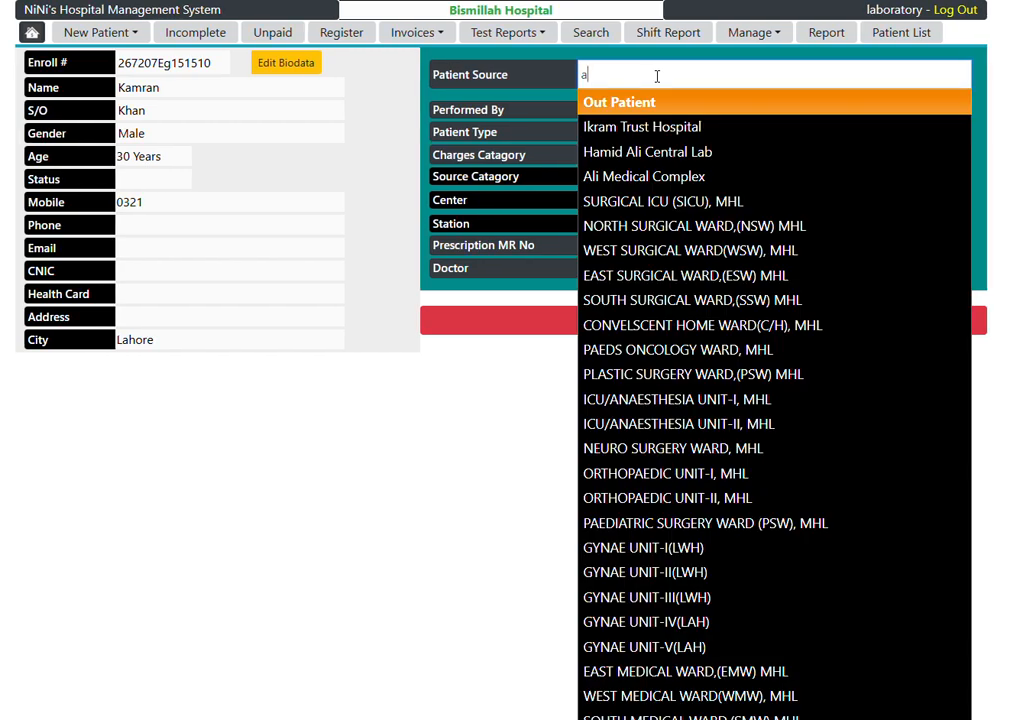
Step: Choose Ikram Trust Hospital as the patient source
{"action": "key", "text": "Down"}
{"action": "key", "text": "Down"}
{"action": "key", "text": "Down"}
{"action": "key", "text": "Down"}
{"action": "key", "text": "Up"}
{"action": "key", "text": "Up"}
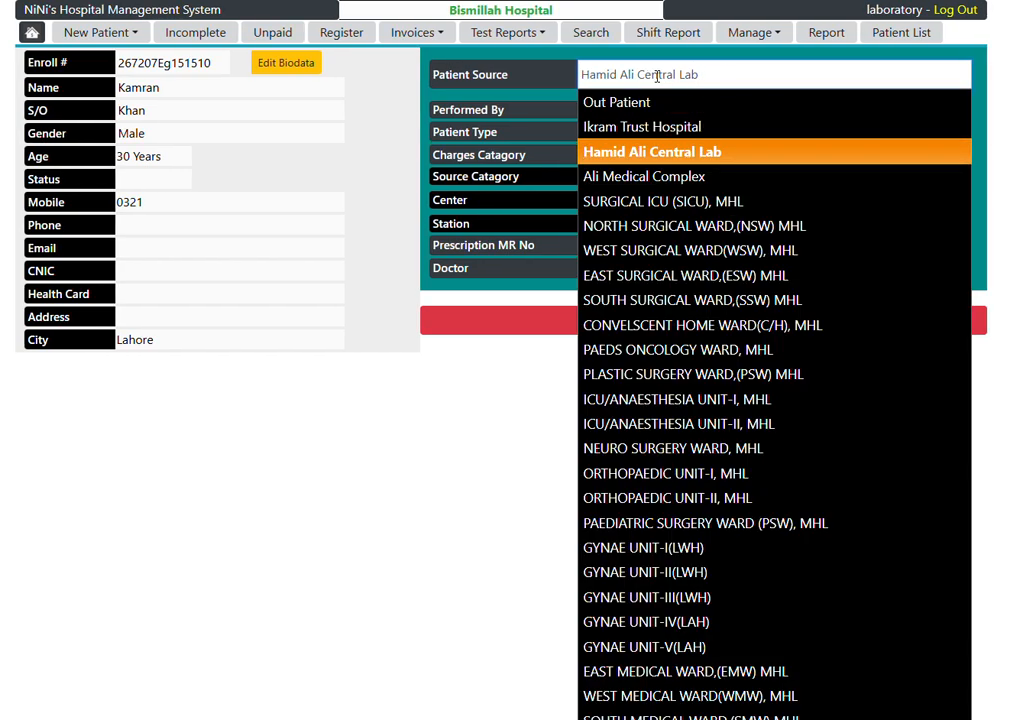
{"action": "key", "text": "Up"}
{"action": "key", "text": "Return"}
Step: Enter the prescription MR number and the referring doctor's name, and confirm the lab registration
{"action": "key", "text": "Tab"}
{"action": "key", "text": "Tab"}
{"action": "key", "text": "Tab"}
{"action": "key", "text": "Tab"}
{"action": "key", "text": "Tab"}
{"action": "key", "text": "Tab"}
{"action": "key", "text": "Tab"}
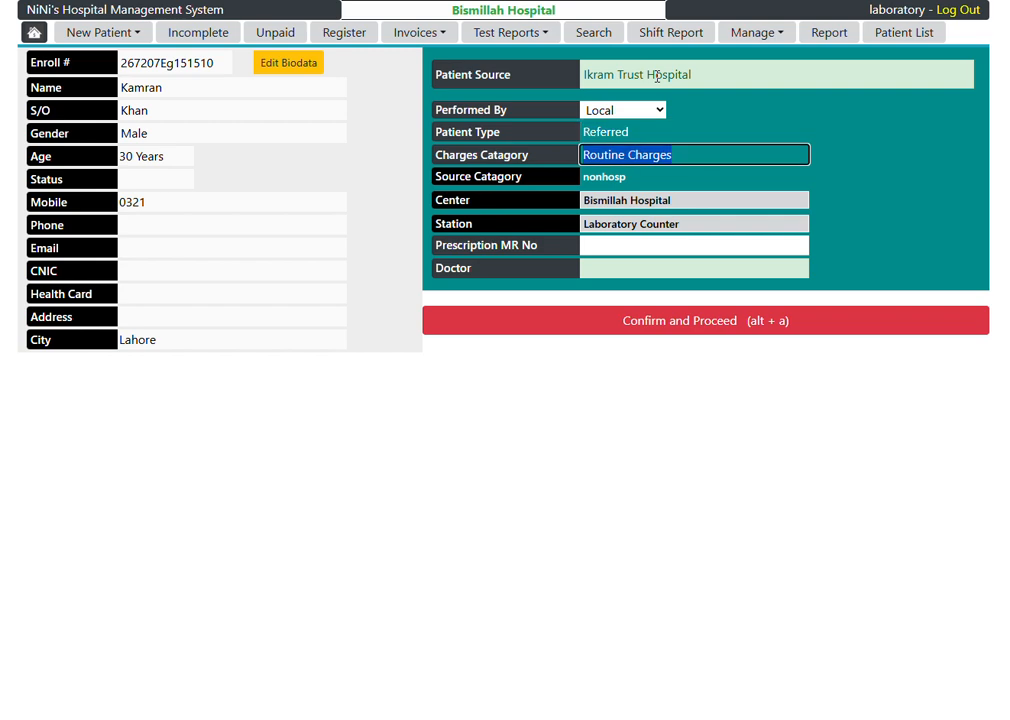
{"action": "type", "text": "789654"}
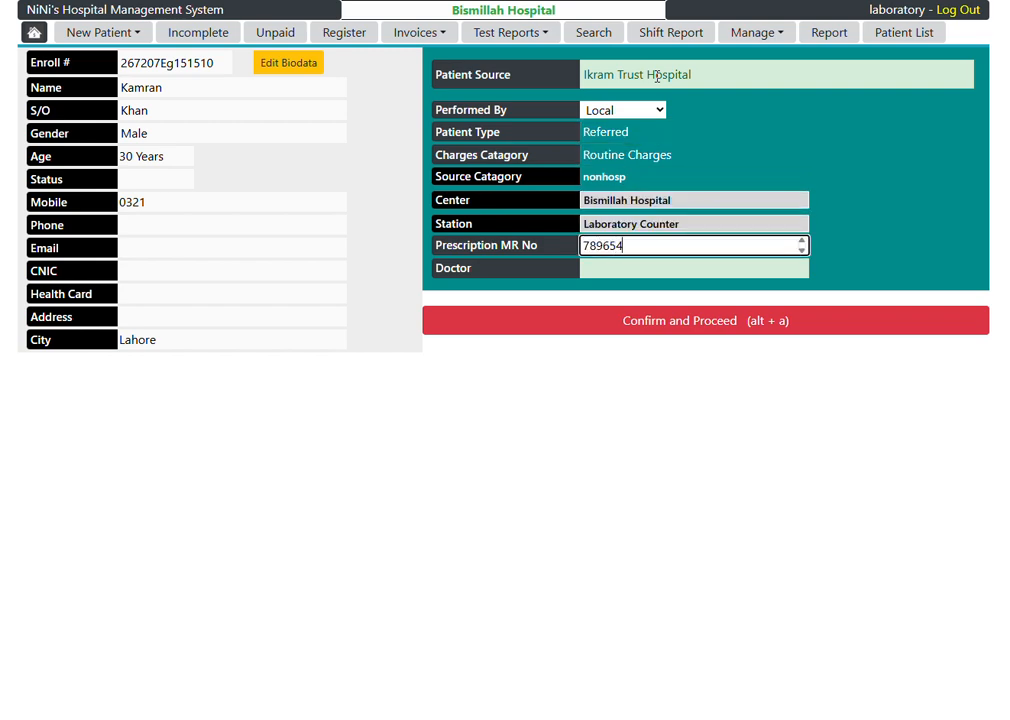
{"action": "key", "text": "Tab"}
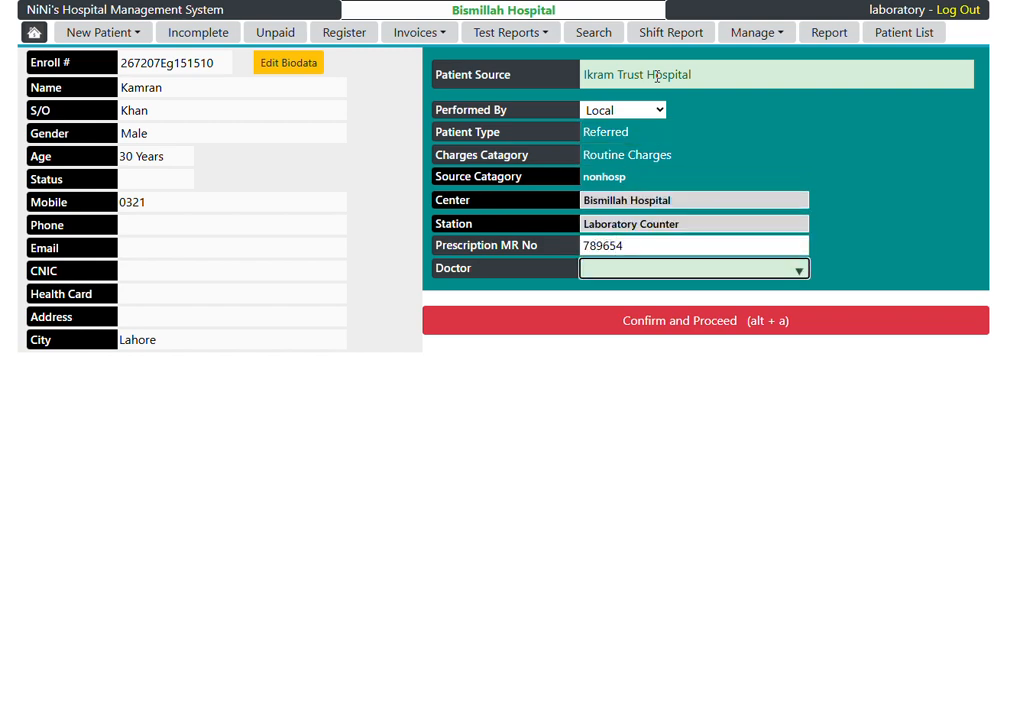
{"action": "type", "text": "Dr Liaqat"}
{"action": "left_click", "coordinate": [762, 321]}
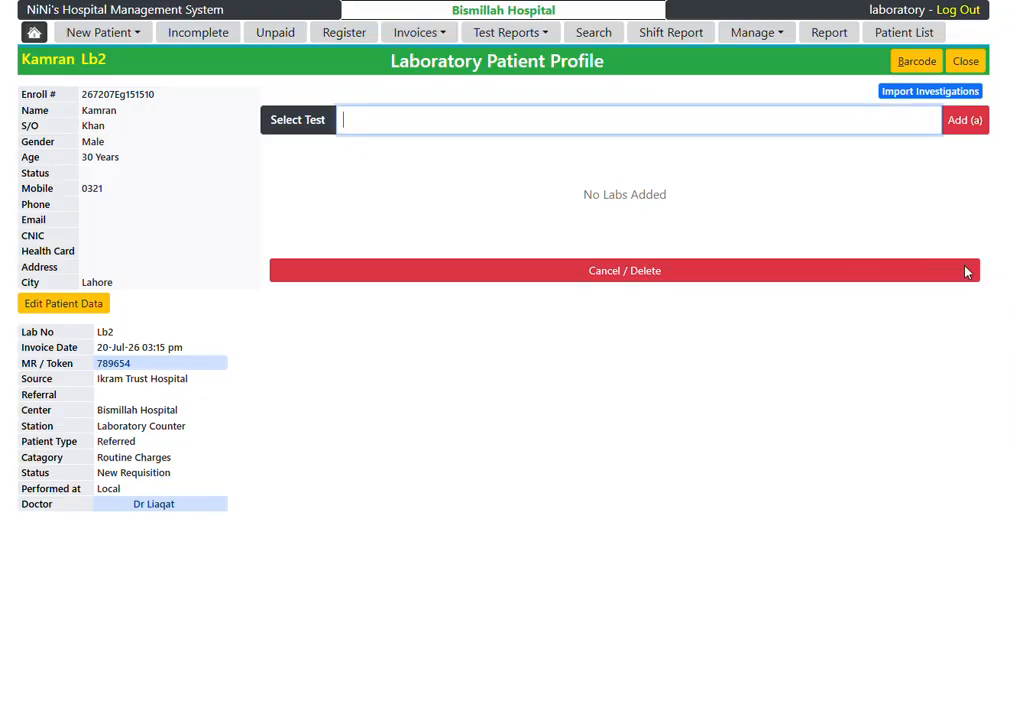
Step: Add the CBC- Complete Blood Count test to the new patient's invoice
{"action": "type", "text": "cbc"}
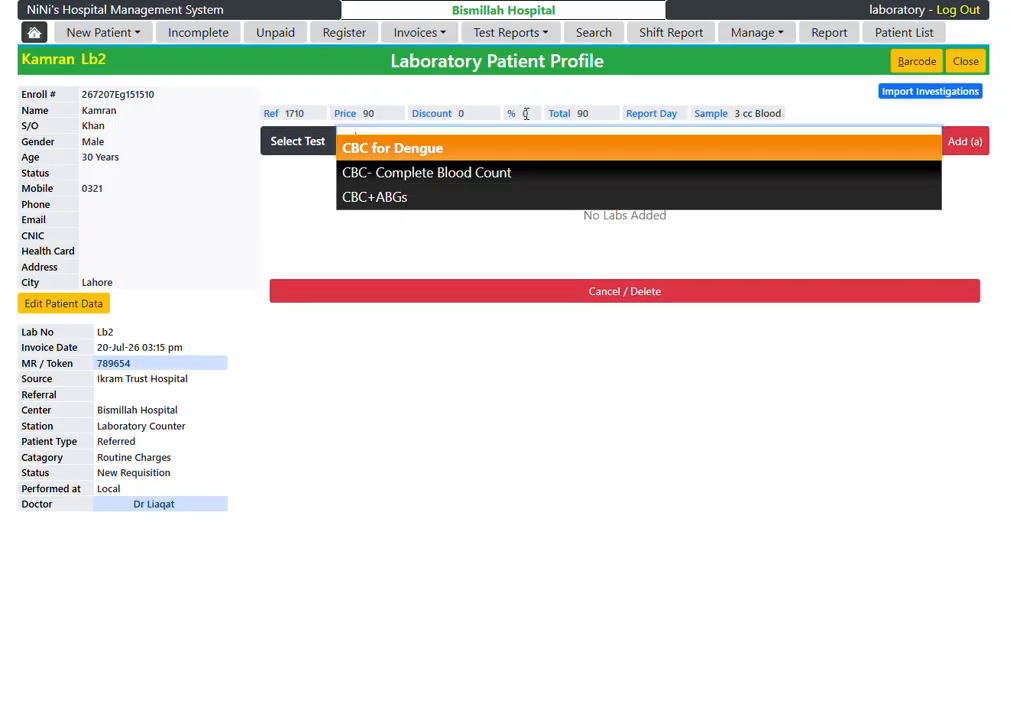
{"action": "key", "text": "Down"}
{"action": "key", "text": "Return"}
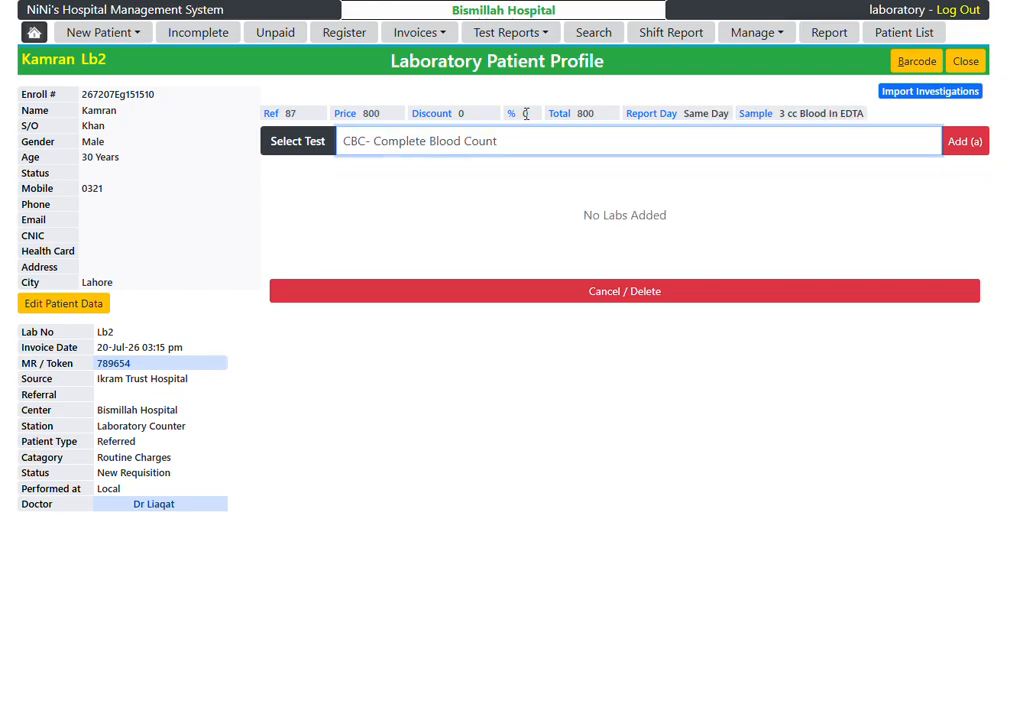
{"action": "key", "text": "Return"}
Step: Add the RFT-Renal Function Tests to the same invoice
{"action": "type", "text": "r"}
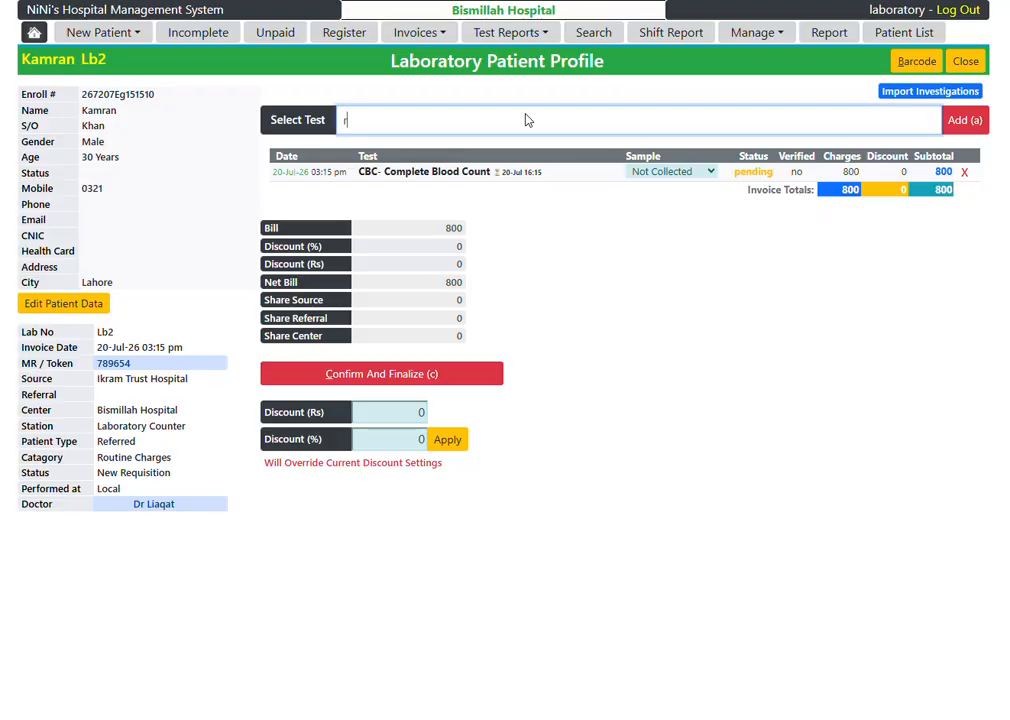
{"action": "type", "text": "ft"}
{"action": "key", "text": "Down"}
{"action": "key", "text": "Return"}
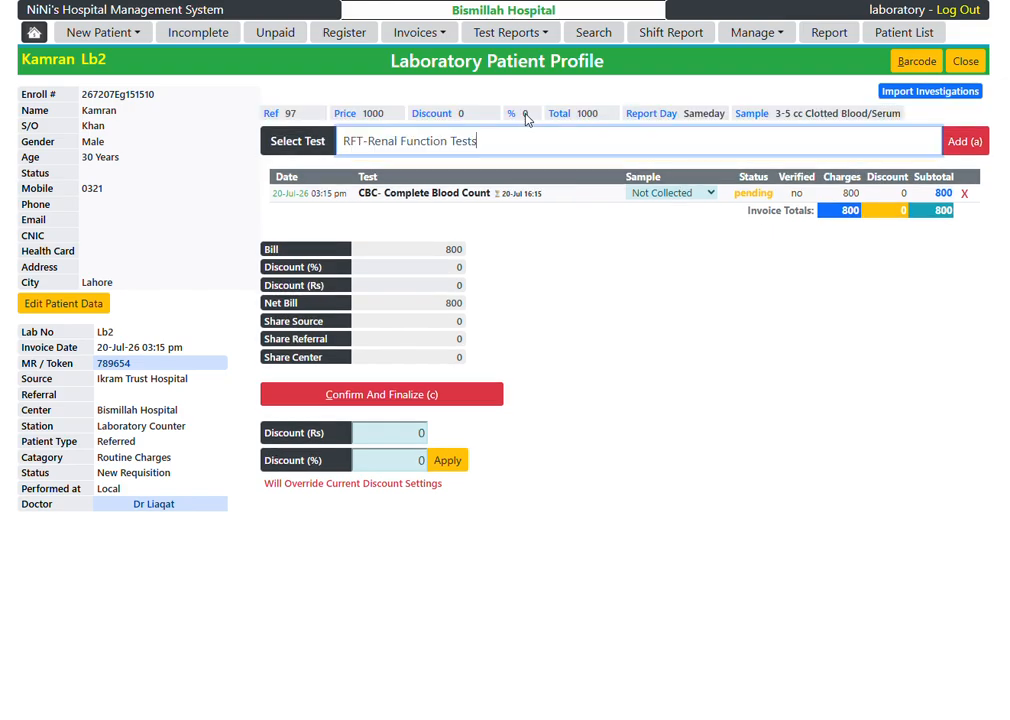
{"action": "key", "text": "Return"}
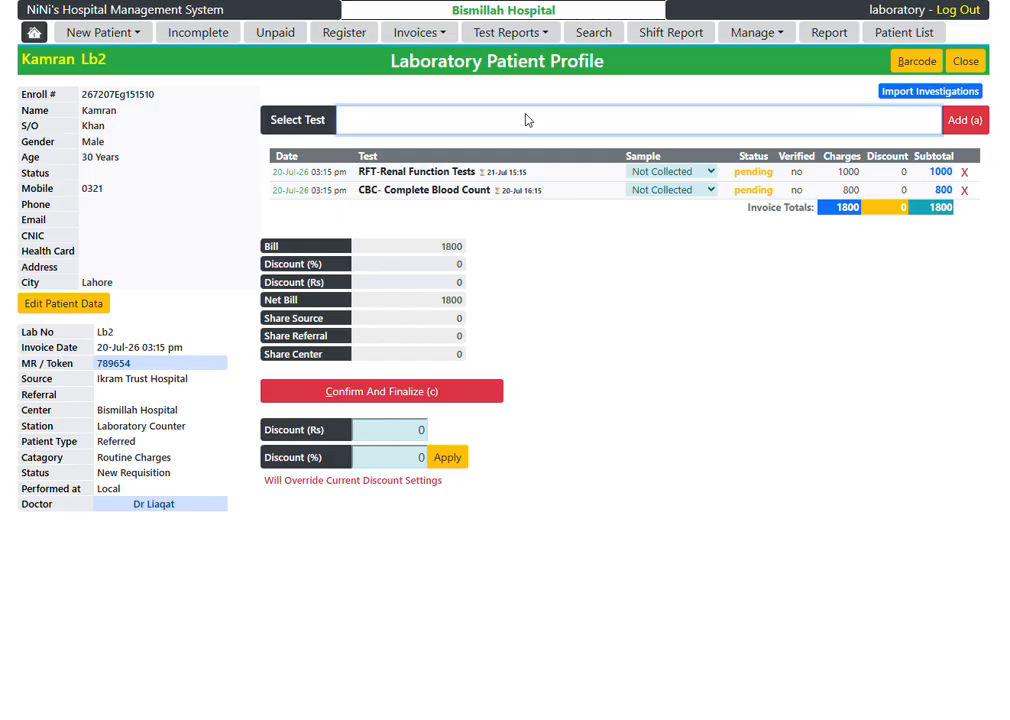
Step: Finalize the invoice and confirm receipt of the full payment of 1800
{"action": "key", "text": "alt+c"}
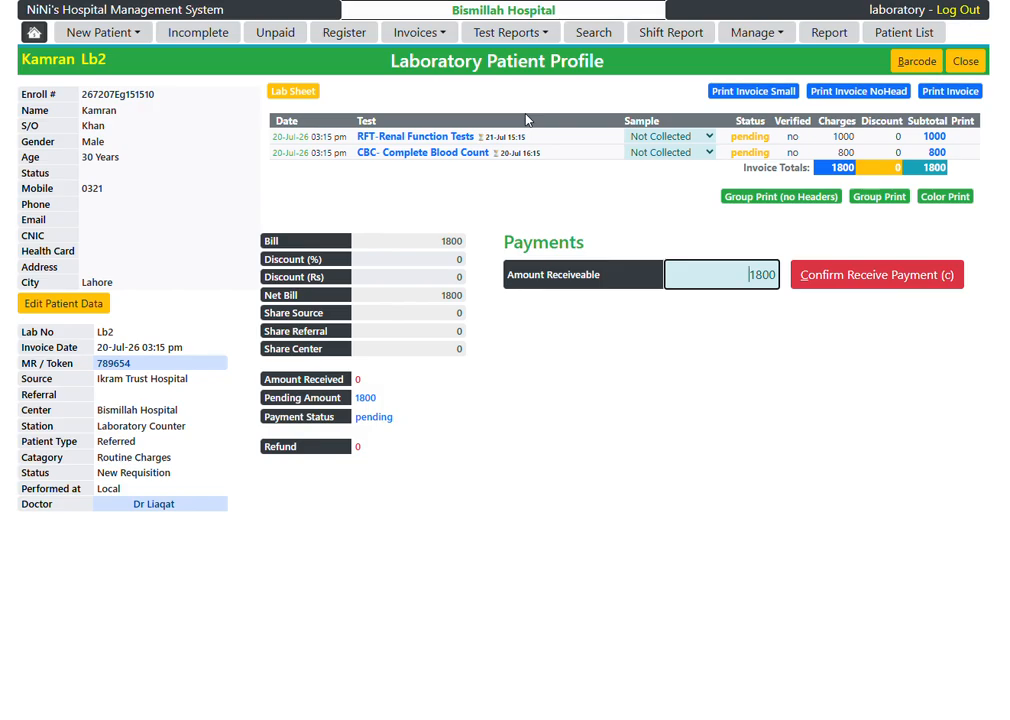
{"action": "key", "text": "alt+c"}
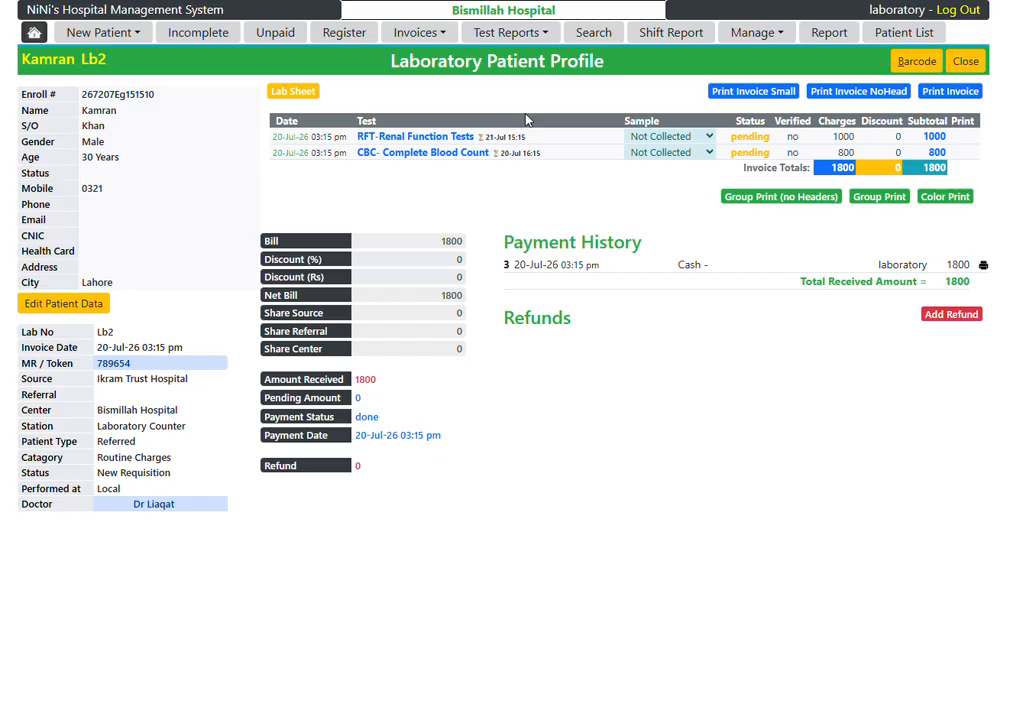
Step: From the day's register, select the patient with CBC and LFT tests and open the LFT-Liver Function Tests result form
{"action": "left_click", "coordinate": [350, 36]}
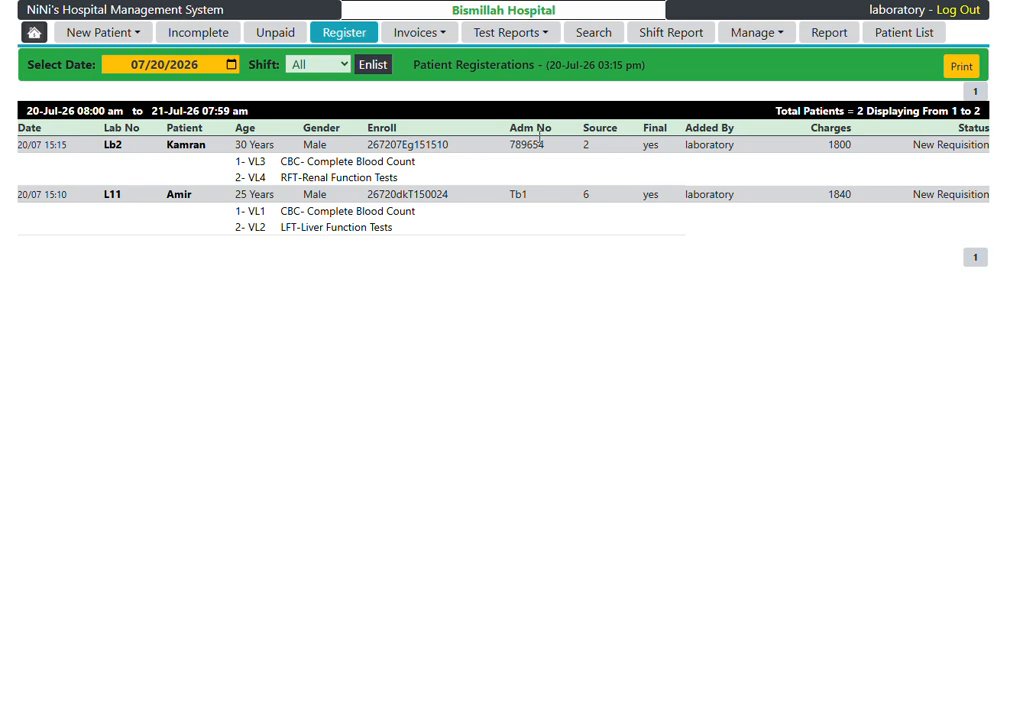
{"action": "left_click", "coordinate": [179, 195]}
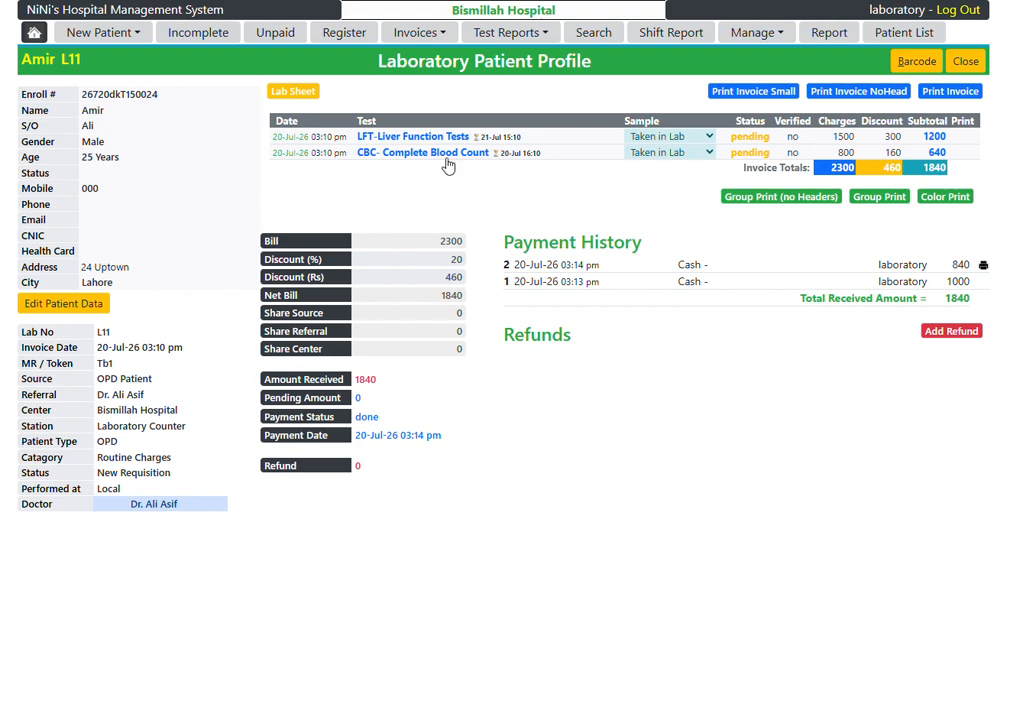
{"action": "left_click", "coordinate": [413, 137]}
Step: Enter the LFT results for total bilirubin as 1.1, ALT (SGPT) as 62 and AST (SGOT) as 75
{"action": "left_click", "coordinate": [464, 255]}
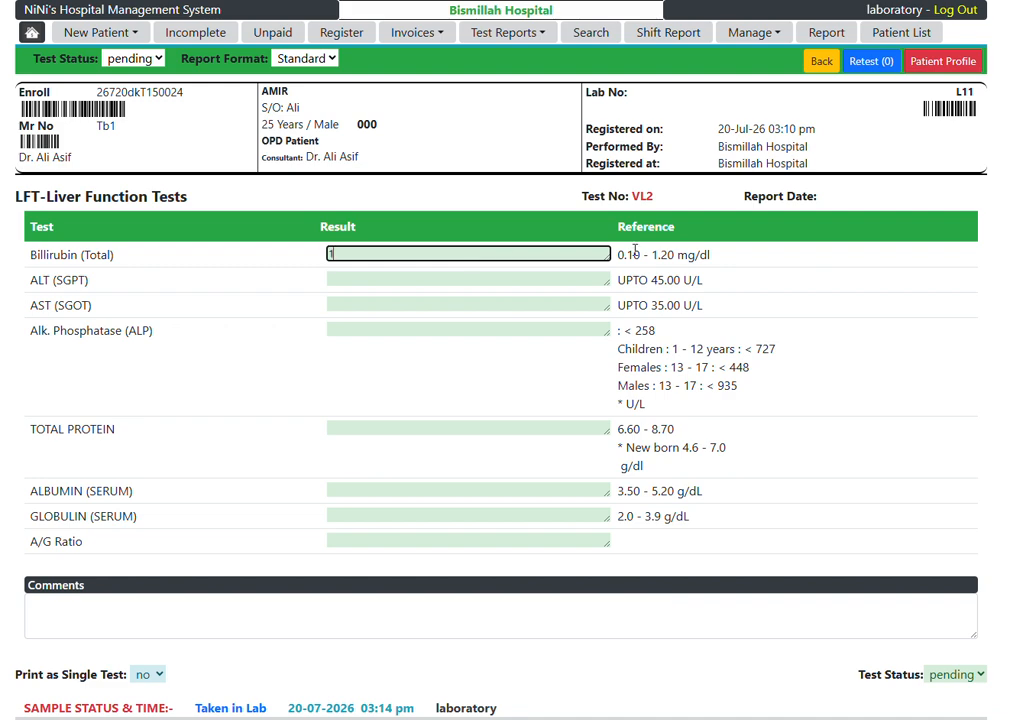
{"action": "key", "text": "Tab"}
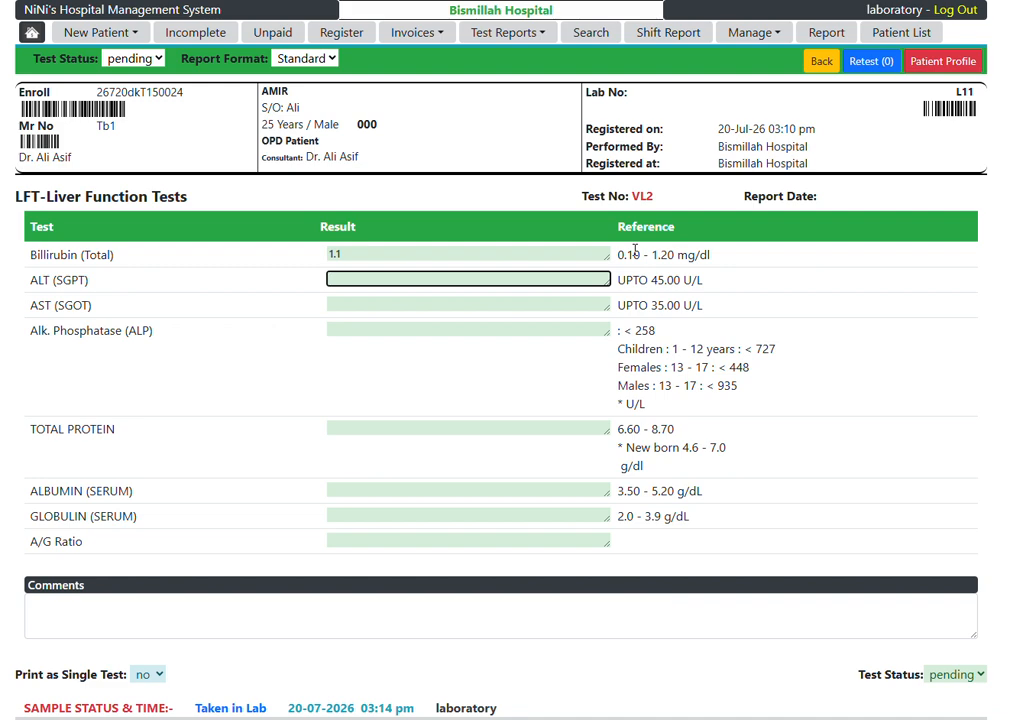
{"action": "type", "text": "62"}
{"action": "key", "text": "Tab"}
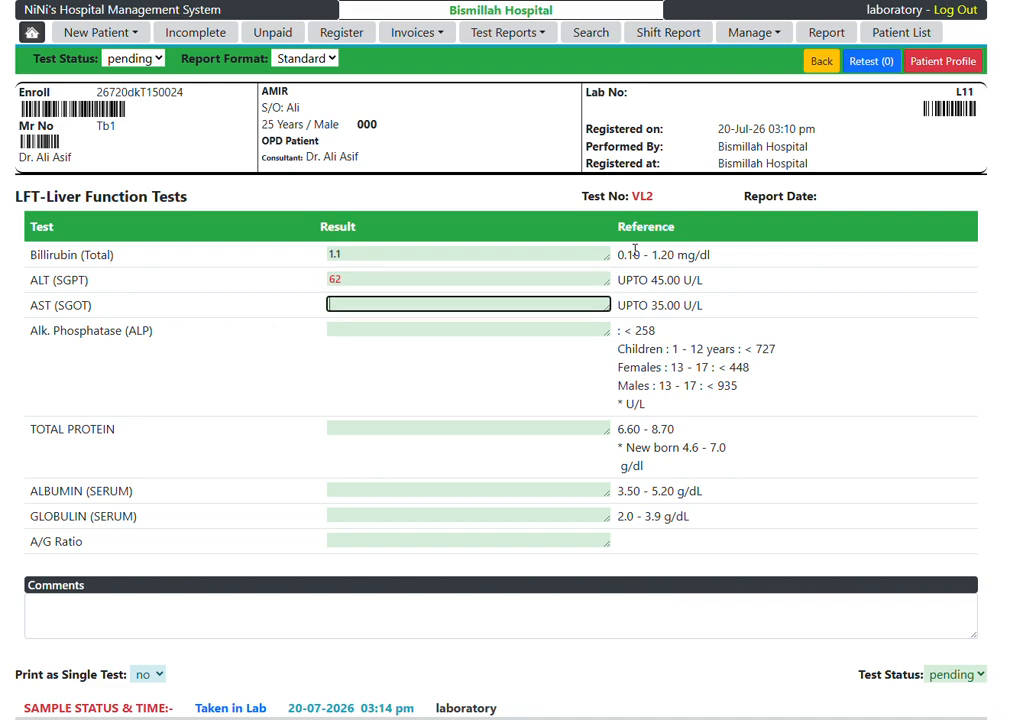
{"action": "type", "text": "75"}
{"action": "key", "text": "Tab"}
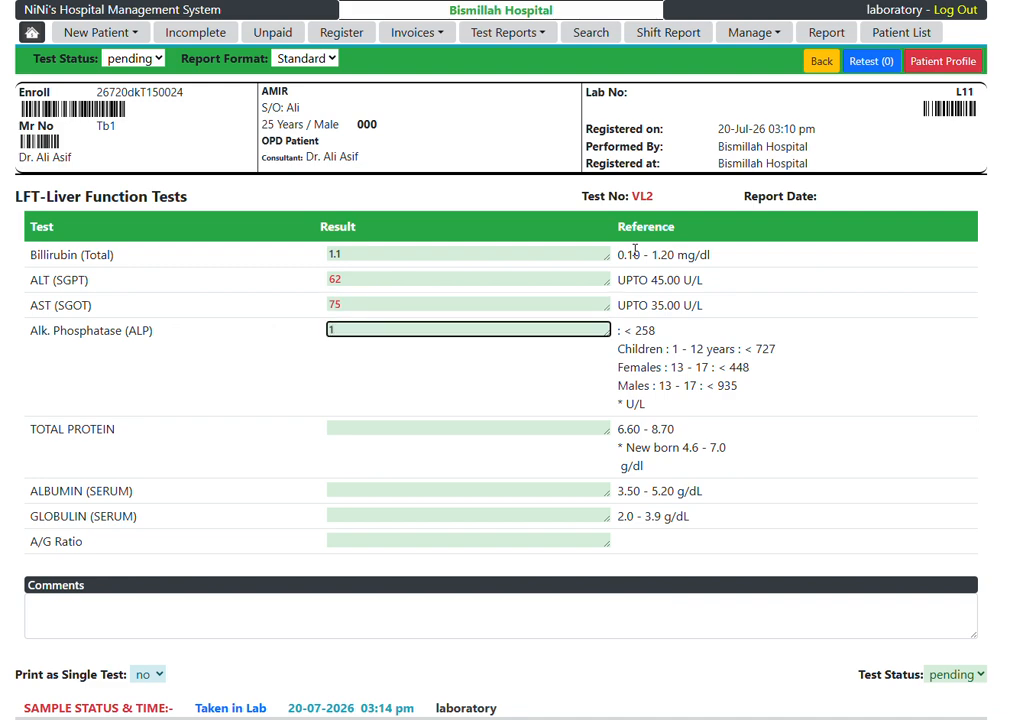
Step: Enter the LFT results for alkaline phosphatase as 135, total protein as 6.5 and serum albumin as 4
{"action": "type", "text": "135"}
{"action": "key", "text": "Tab"}
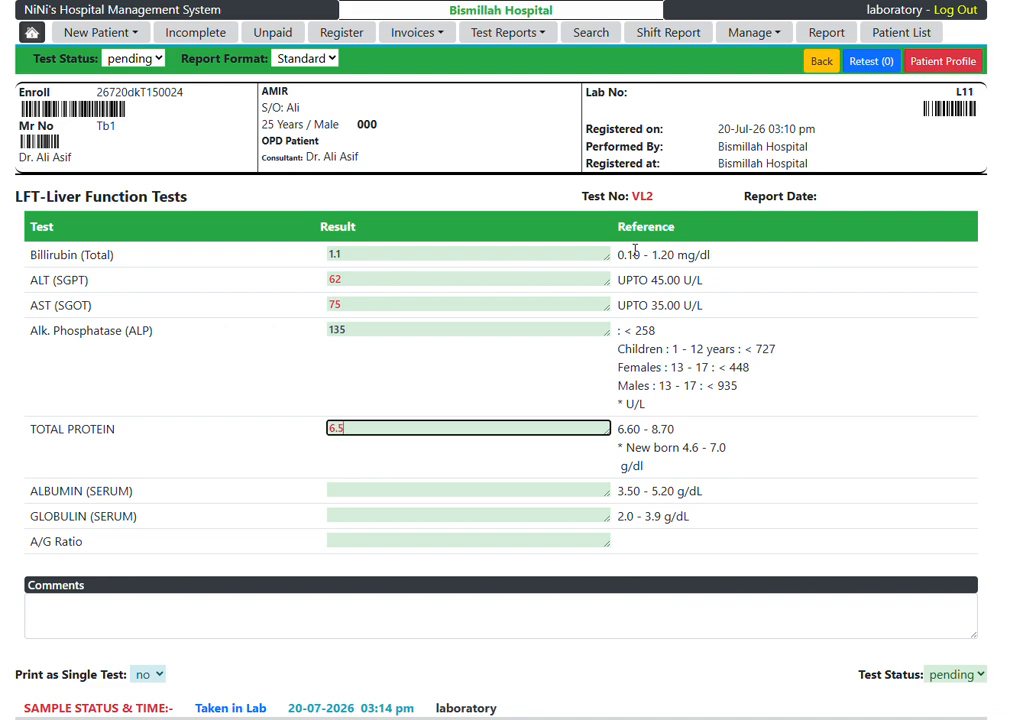
{"action": "key", "text": "Tab"}
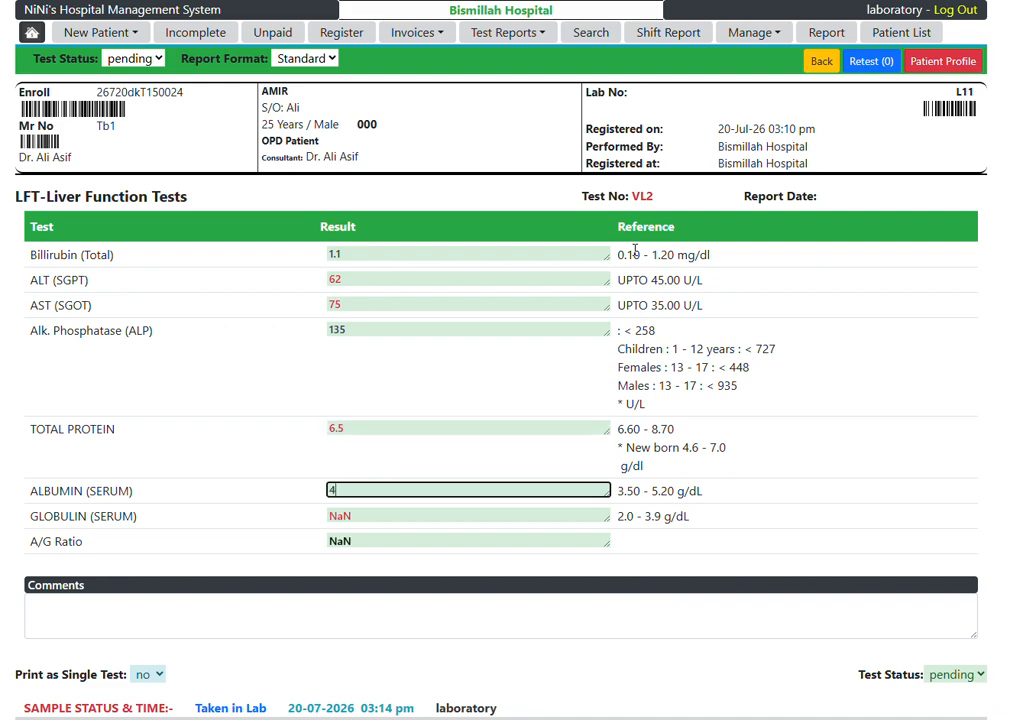
{"action": "type", "text": "4"}
{"action": "key", "text": "Tab"}
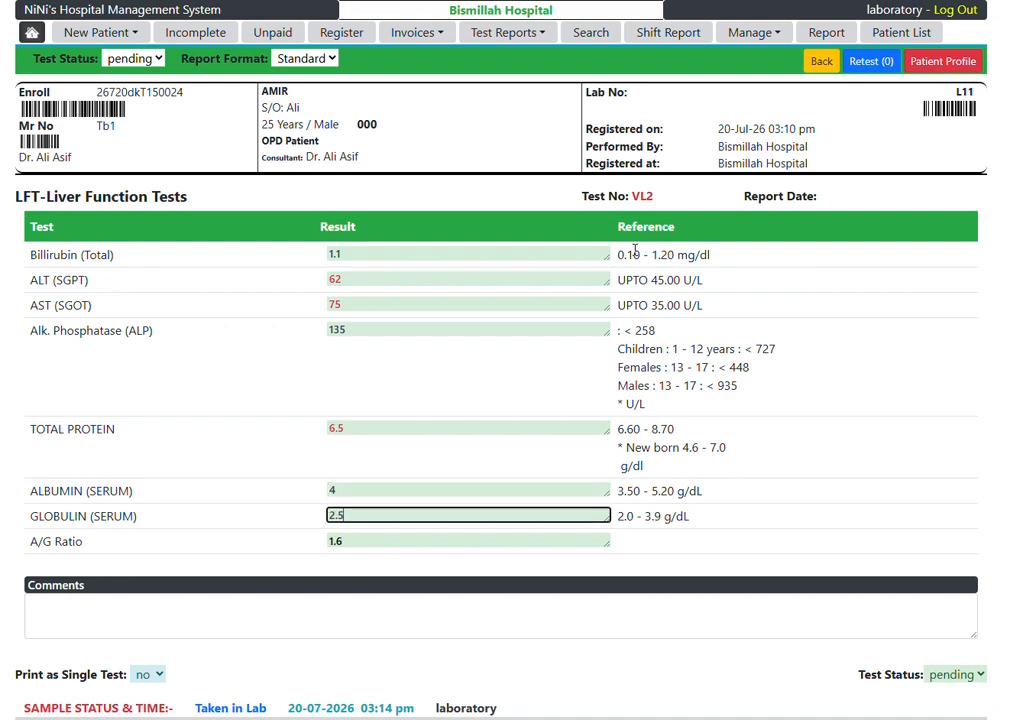
{"action": "left_click", "coordinate": [89, 356]}
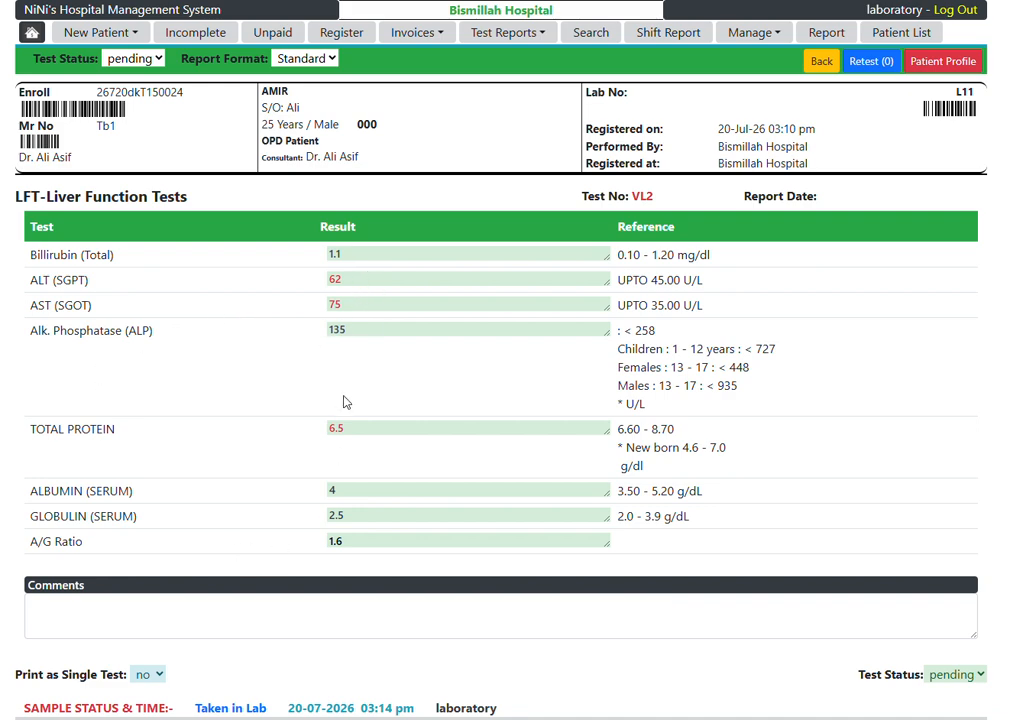
Step: Change the serum albumin result to 5 so that the globulin and A/G ratio recalculate
{"action": "left_click", "coordinate": [333, 302]}
{"action": "type", "text": "75"}
{"action": "double_click", "coordinate": [333, 490]}
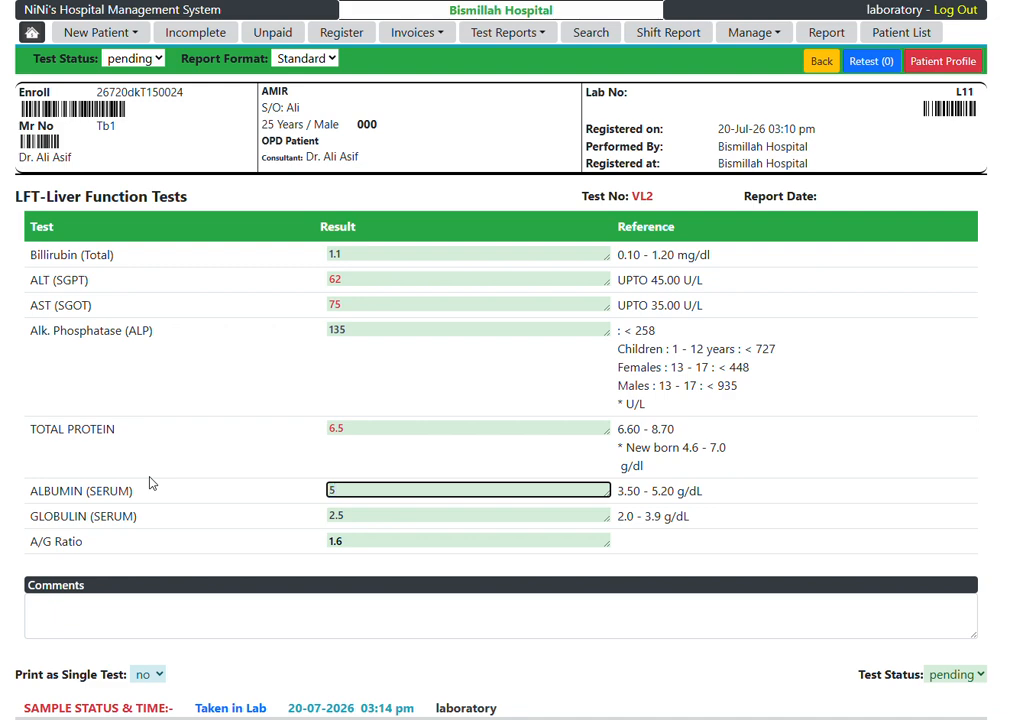
{"action": "type", "text": "5"}
{"action": "key", "text": "Tab"}
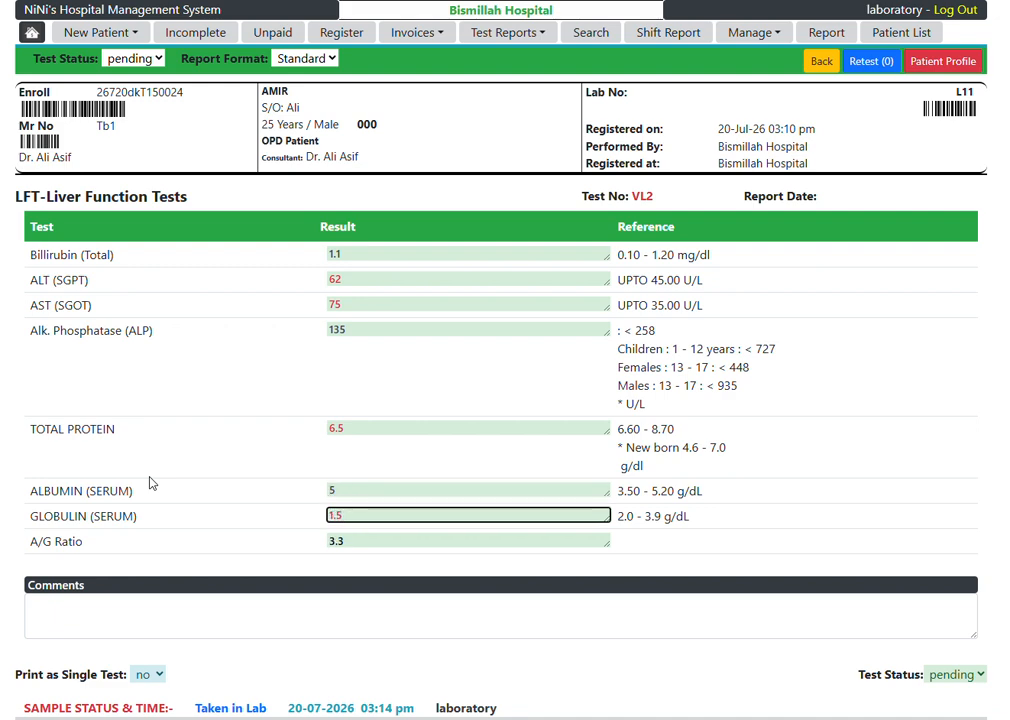
{"action": "left_click", "coordinate": [289, 501]}
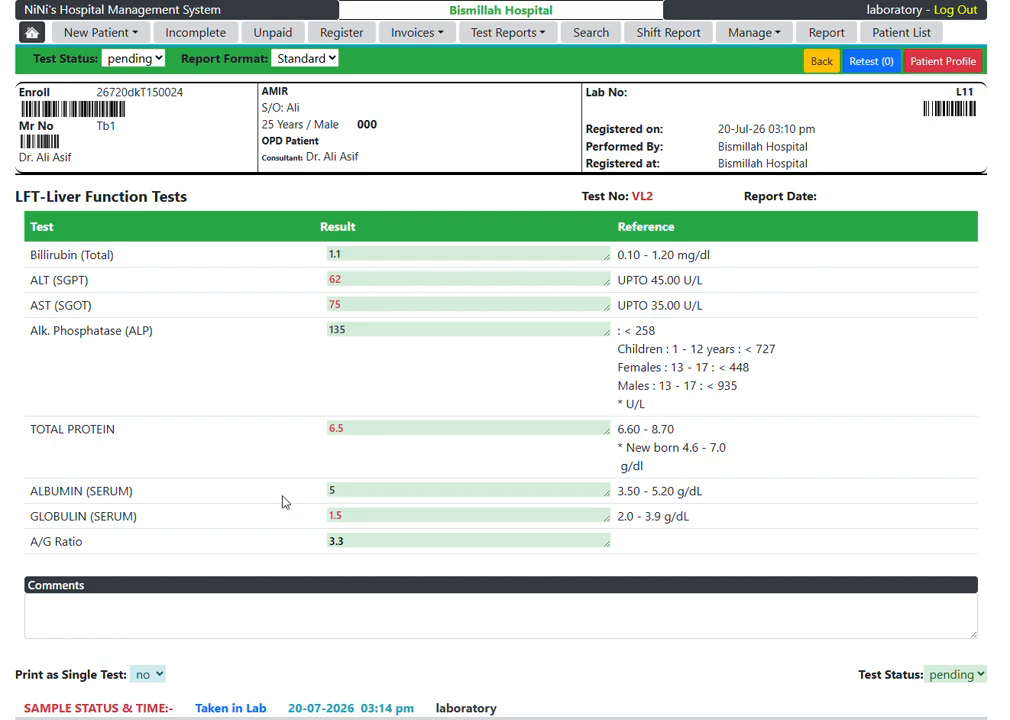
Step: Set the LFT-Liver Function Tests status to done
{"action": "left_click", "coordinate": [117, 58]}
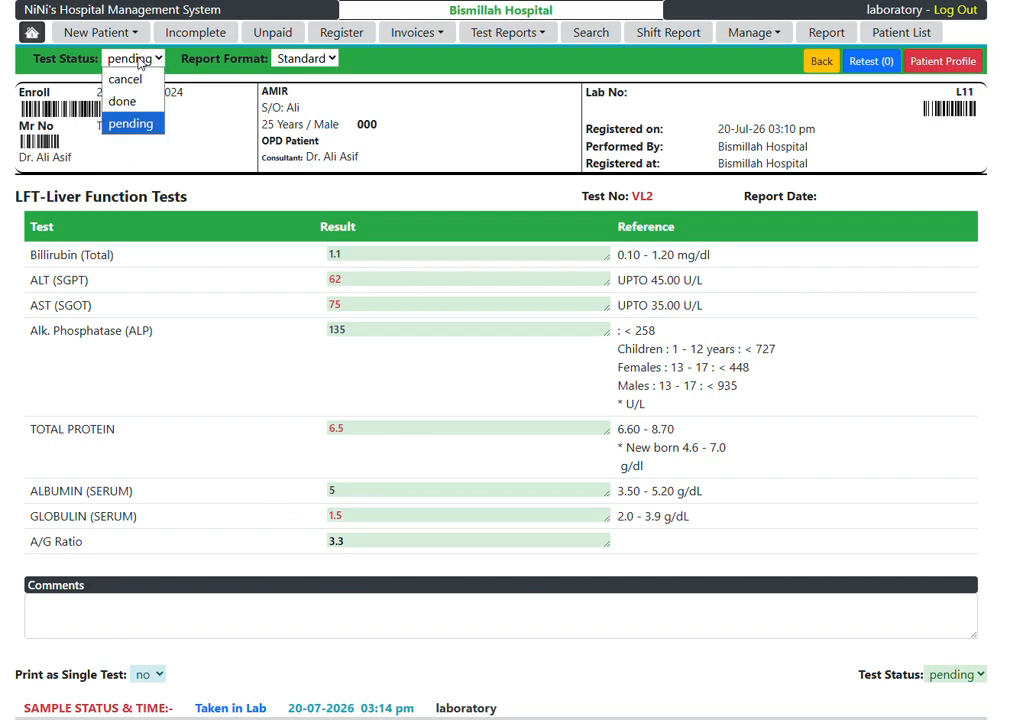
{"action": "left_click", "coordinate": [122, 102]}
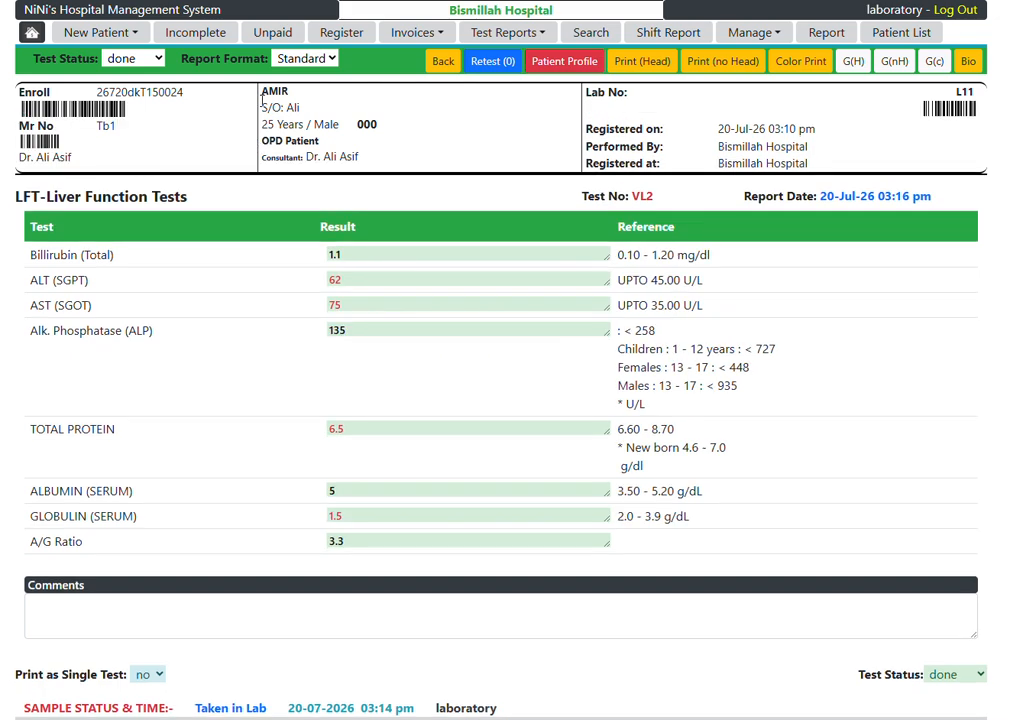
{"action": "left_click", "coordinate": [128, 61]}
{"action": "left_click", "coordinate": [129, 62]}
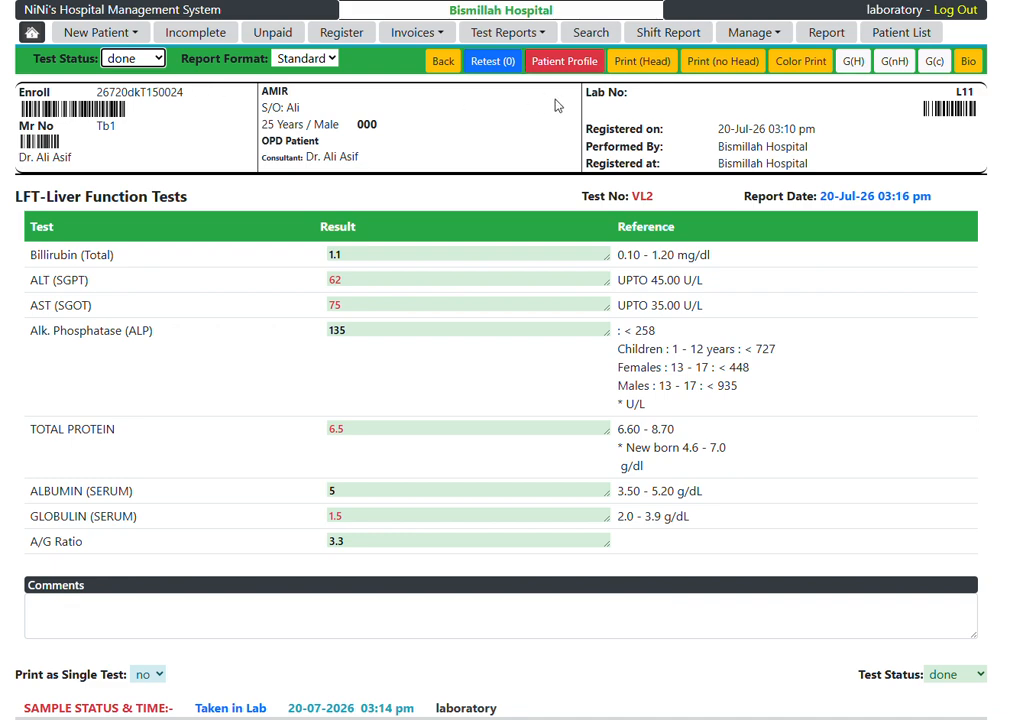
Step: Open the print preview of the LFT report with header, set its layout to Portrait, and close it without printing
{"action": "left_click", "coordinate": [652, 64]}
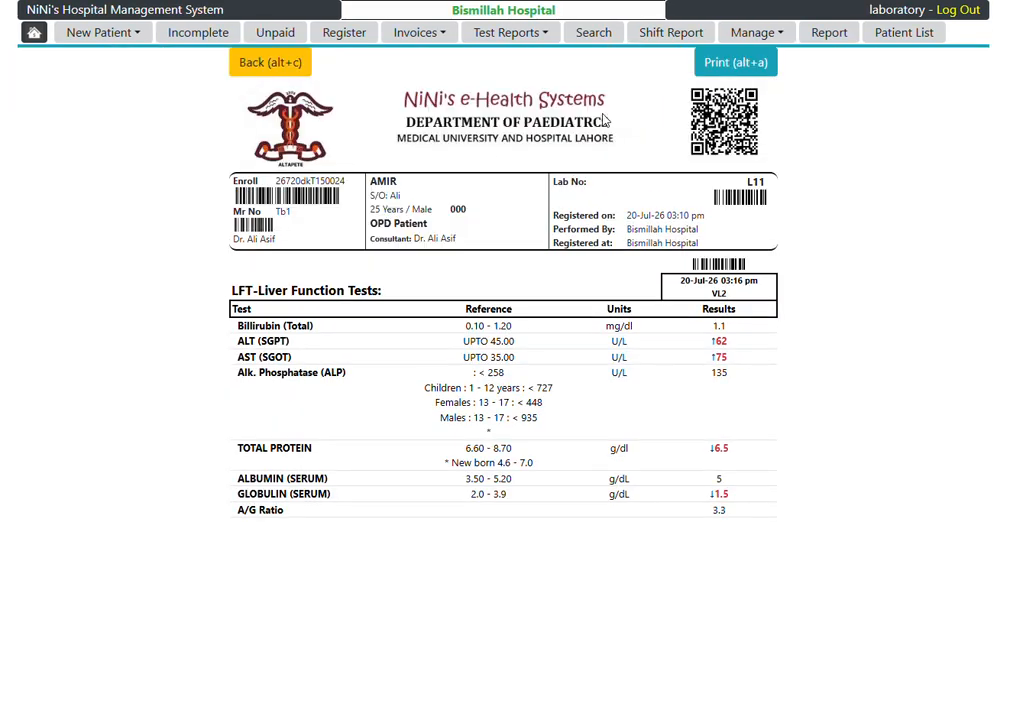
{"action": "left_click", "coordinate": [736, 63]}
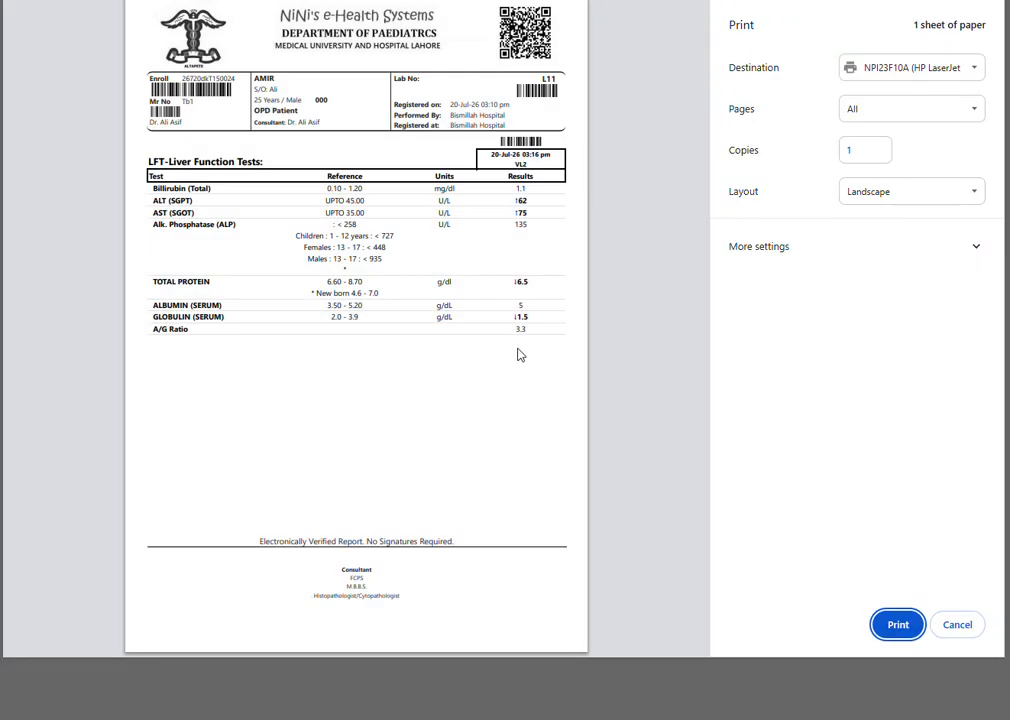
{"action": "left_click", "coordinate": [860, 191]}
{"action": "left_click", "coordinate": [866, 214]}
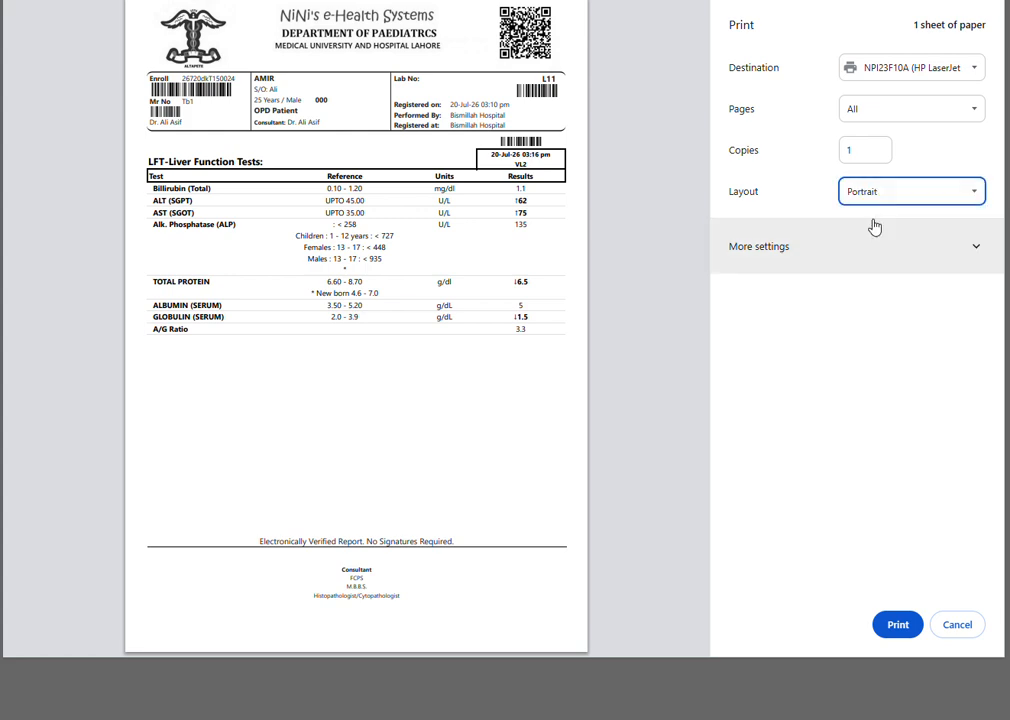
{"action": "left_click", "coordinate": [816, 262]}
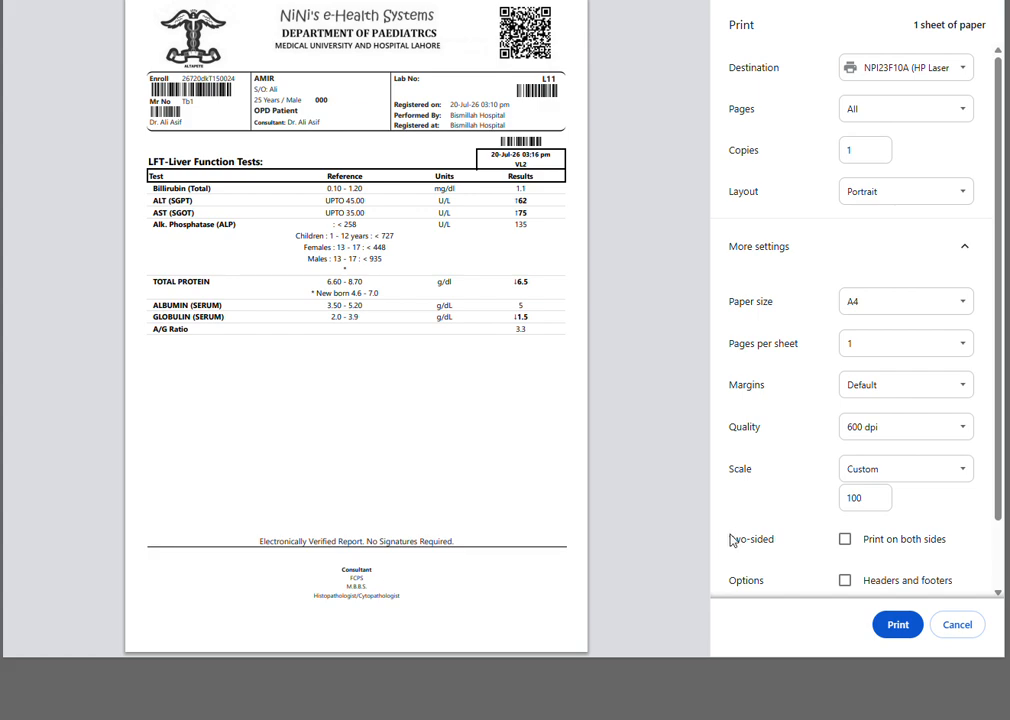
{"action": "left_click", "coordinate": [966, 628]}
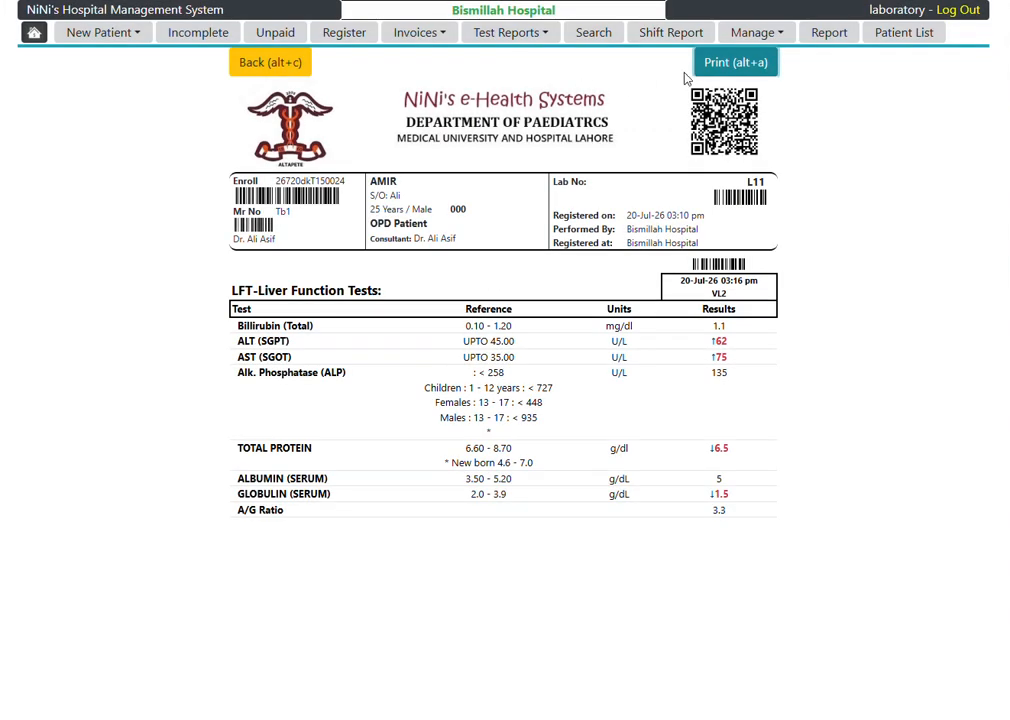
Step: Return to the LFT result form, view the color print version of the report, and go back to the form
{"action": "left_click", "coordinate": [262, 63]}
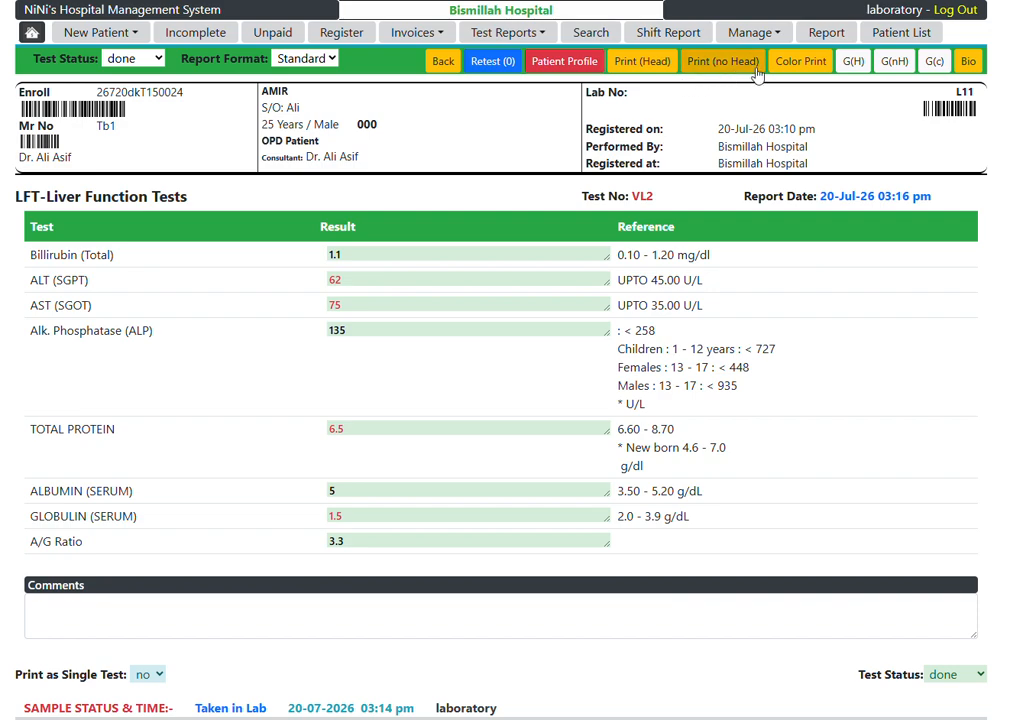
{"action": "left_click", "coordinate": [801, 61]}
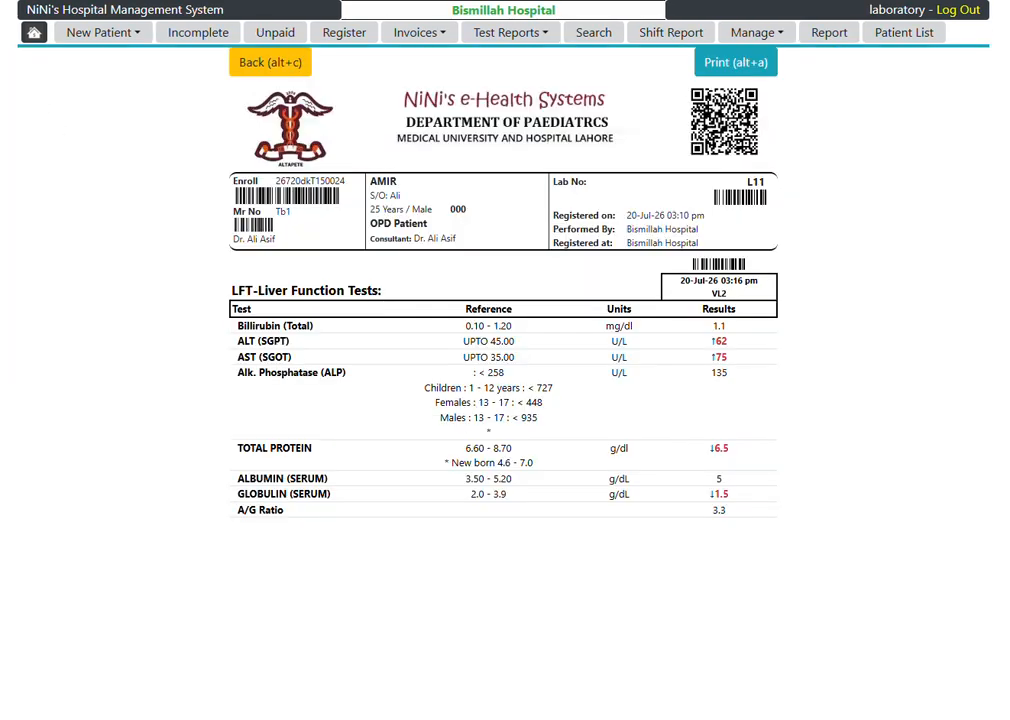
{"action": "key", "text": "alt+c"}
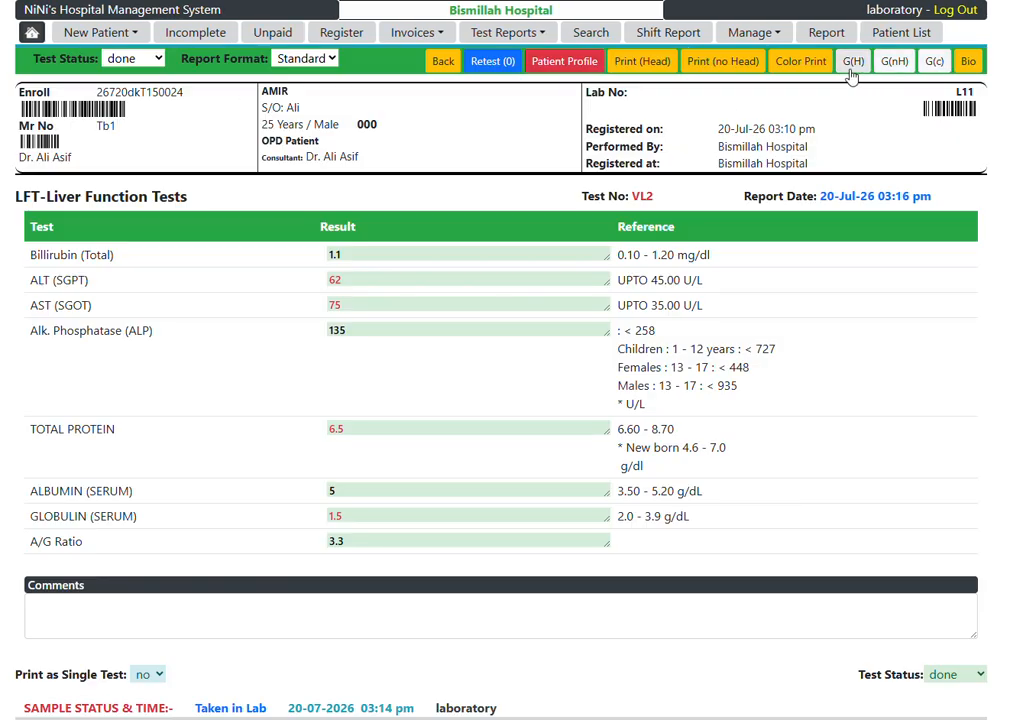
Step: View the color graphical LFT report enlarged, reset it to 100%, and highlight its MR number and lab number
{"action": "left_click", "coordinate": [936, 64]}
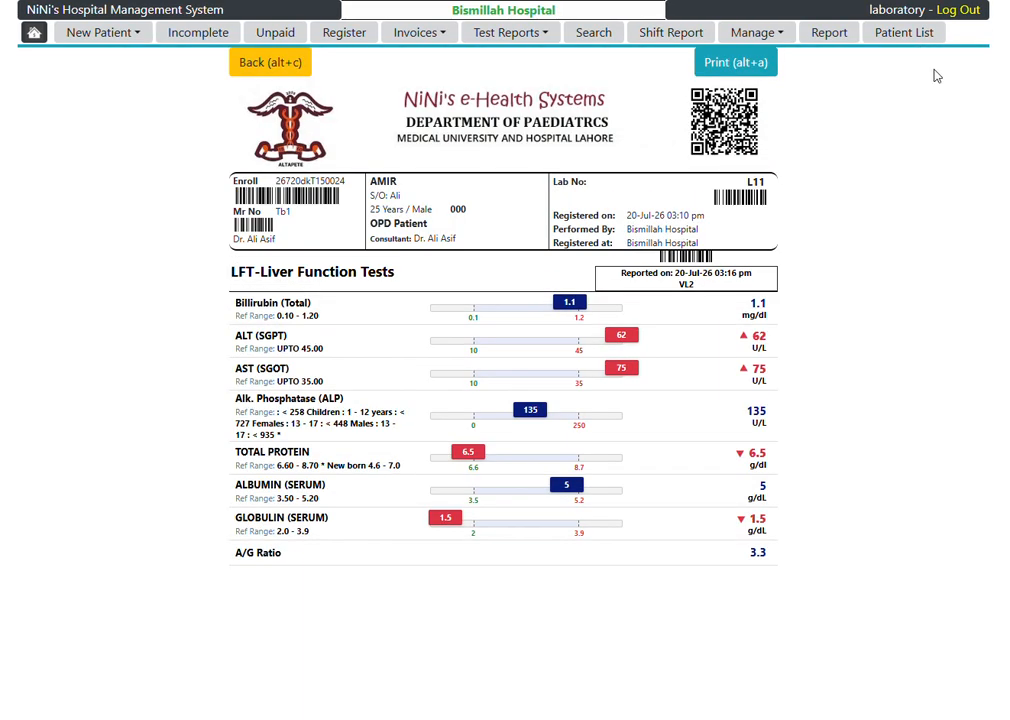
{"action": "key", "text": "ctrl+plus"}
{"action": "key", "text": "ctrl+plus"}
{"action": "key", "text": "ctrl+plus"}
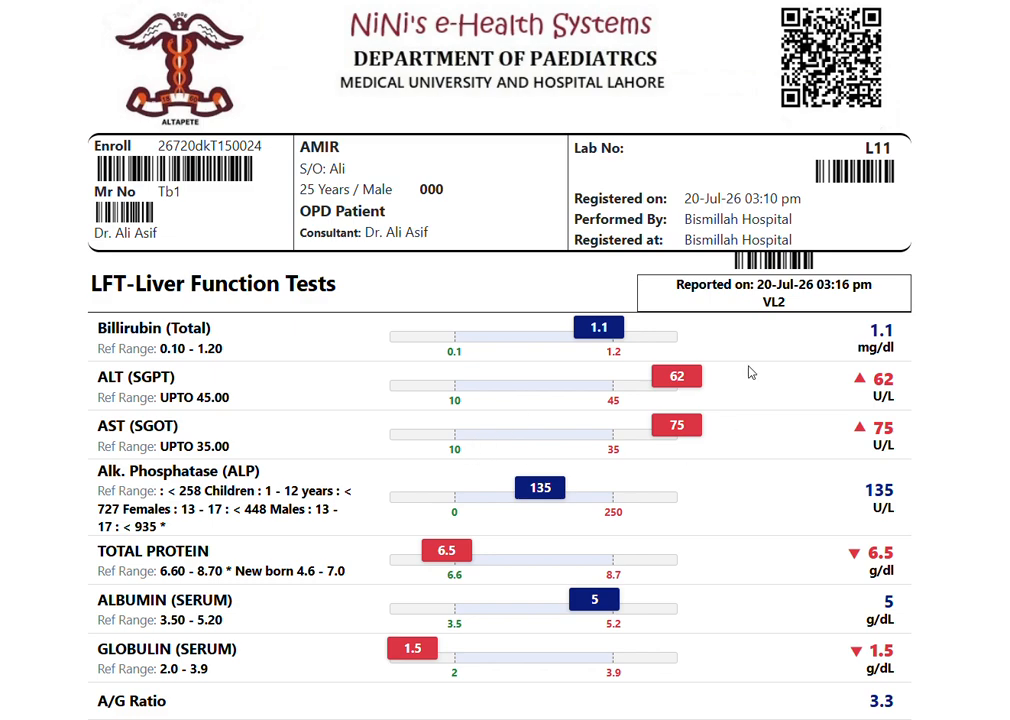
{"action": "scroll", "coordinate": [750, 372], "scroll_direction": "up", "scroll_amount": 2}
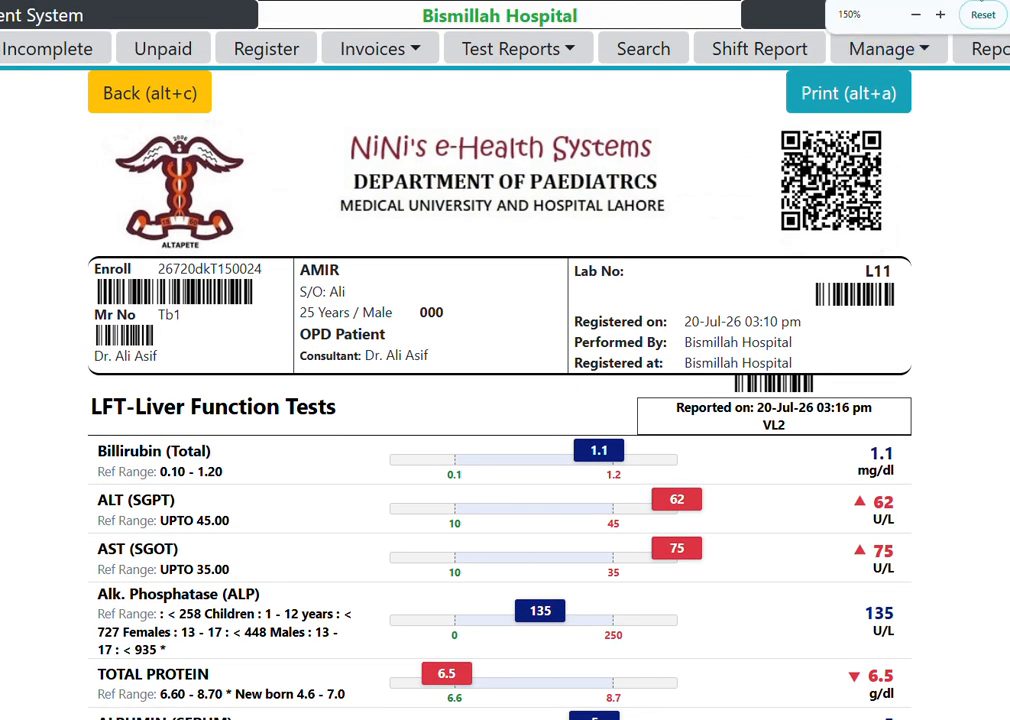
{"action": "left_click", "coordinate": [976, 15]}
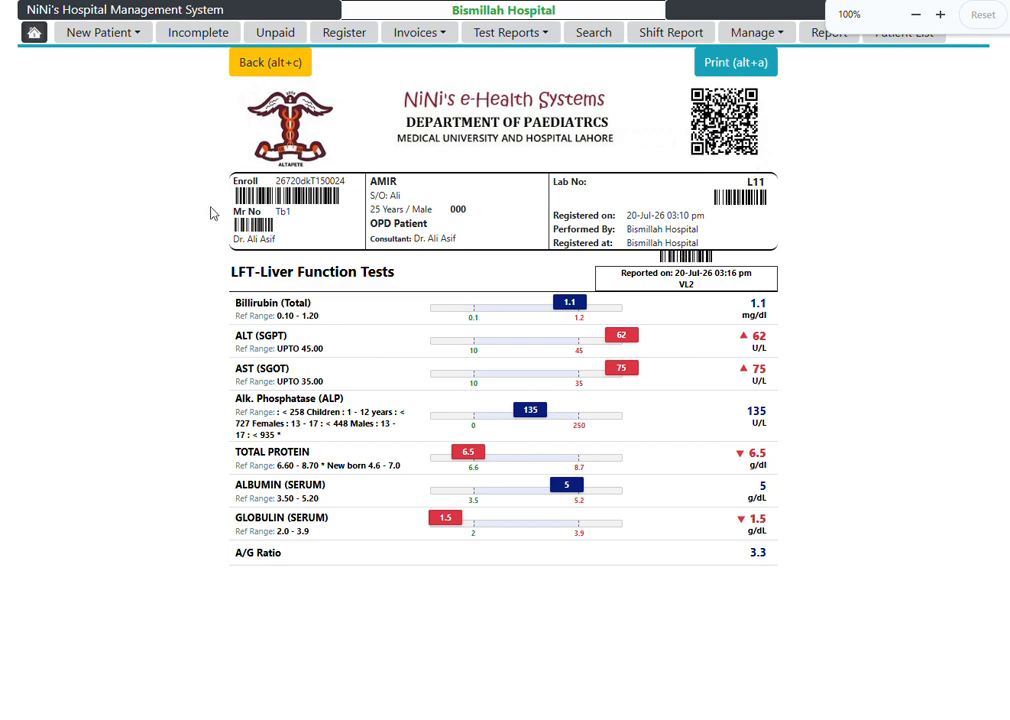
{"action": "double_click", "coordinate": [283, 213]}
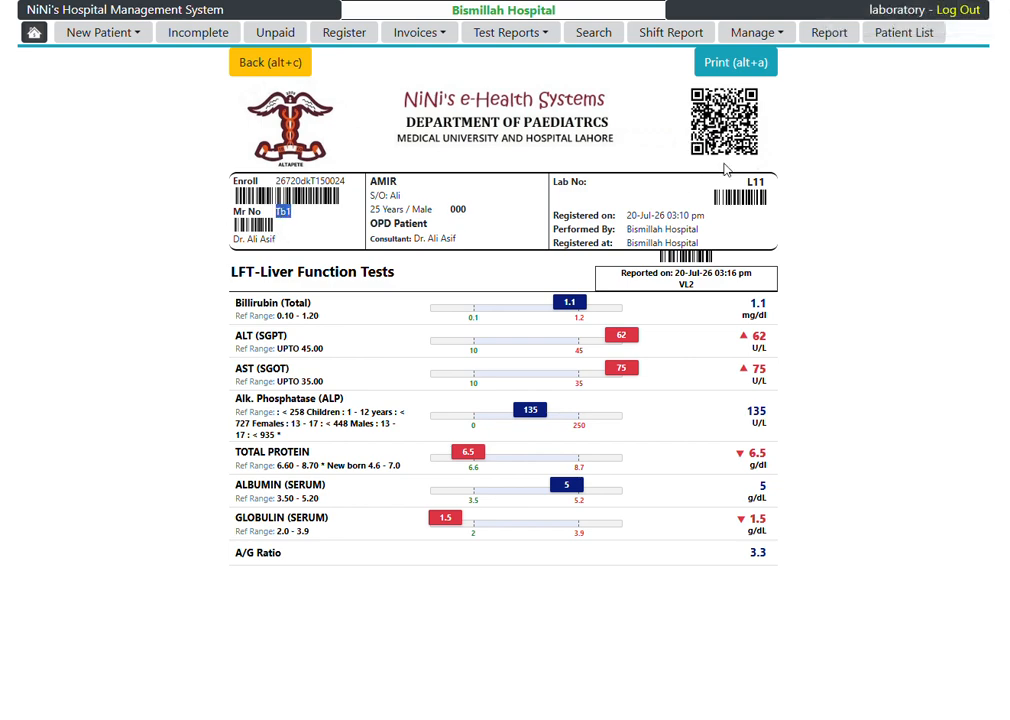
{"action": "double_click", "coordinate": [755, 182]}
Step: From the day's register, reopen the patient with CBC and LFT tests and open the CBC- Complete Blood Count result form
{"action": "left_click", "coordinate": [344, 33]}
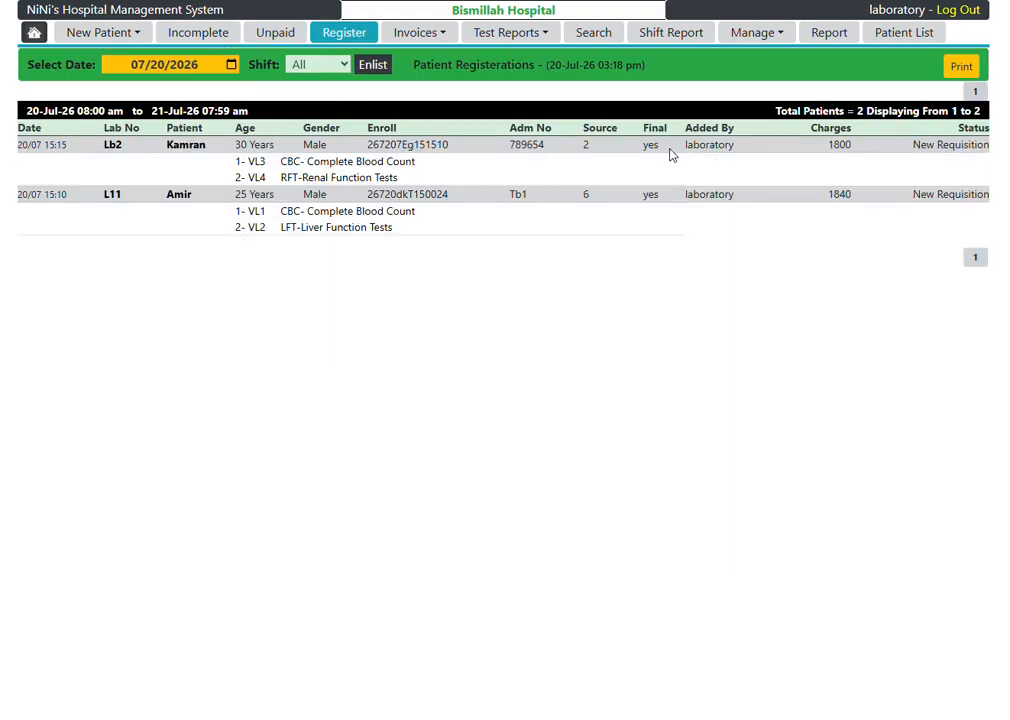
{"action": "left_click", "coordinate": [176, 196]}
{"action": "left_click", "coordinate": [441, 152]}
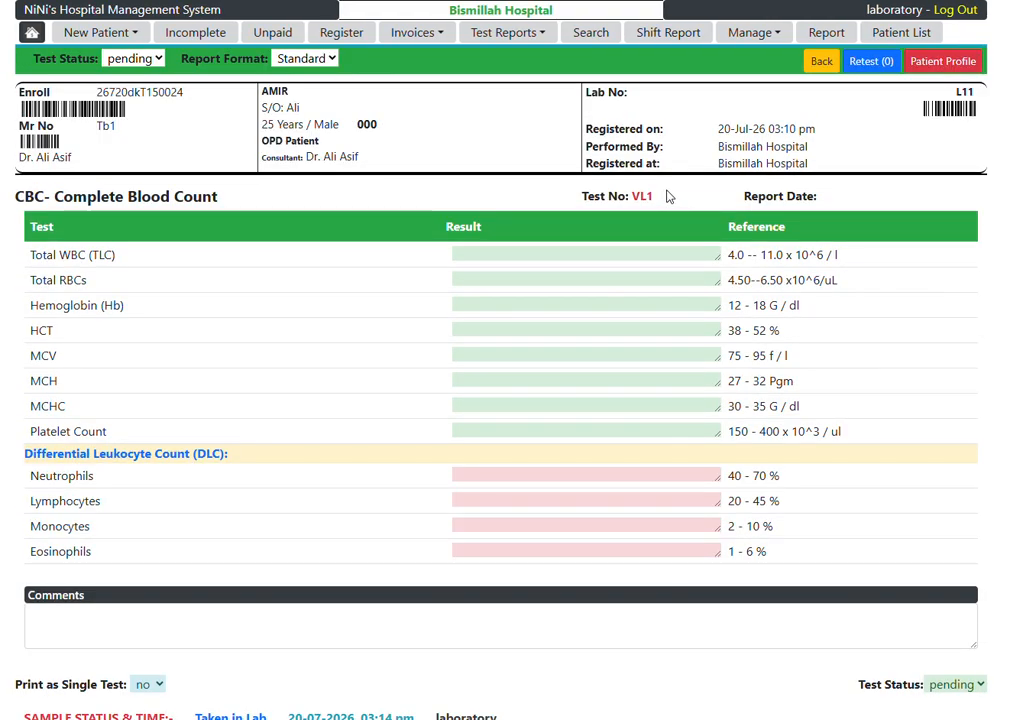
Step: Enter 1 as the result for every CBC parameter, from Total WBC (TLC) through Eosinophils
{"action": "left_click", "coordinate": [572, 248]}
{"action": "type", "text": "1"}
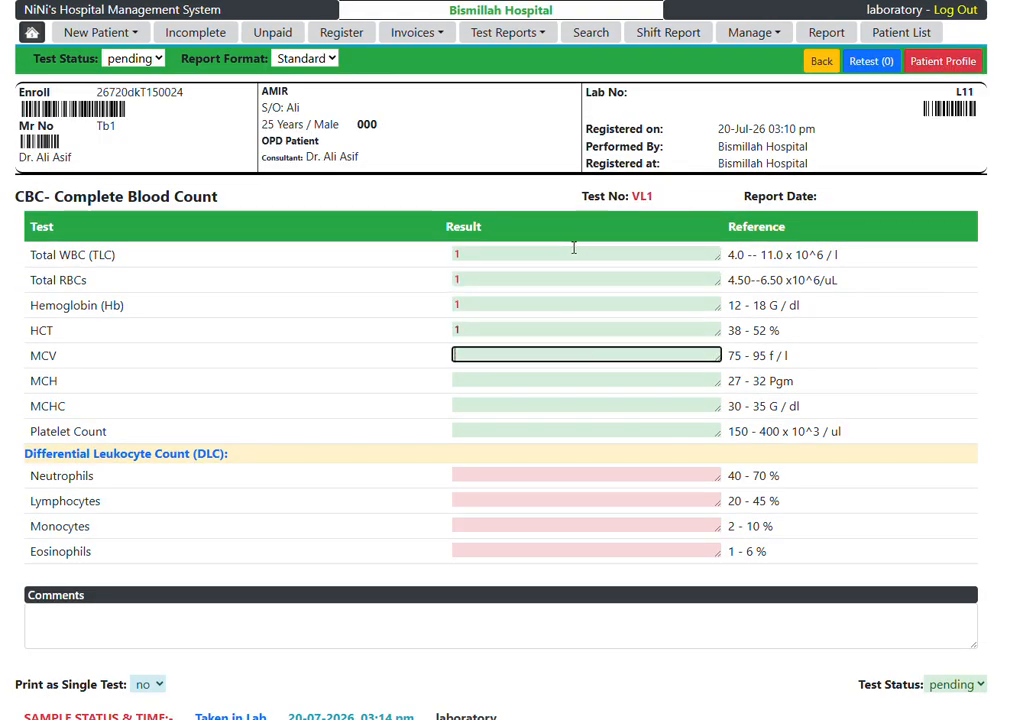
{"action": "type", "text": "\t1\t1\t1\t1\t1\t1\t1\t1\t1\t1"}
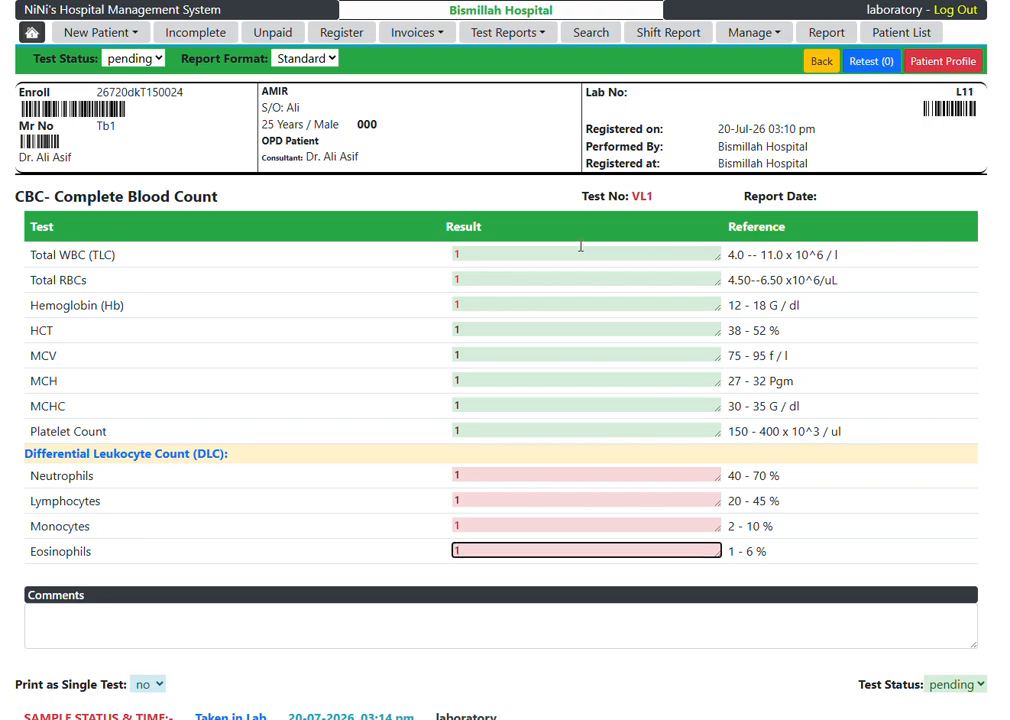
Step: Set the CBC- Complete Blood Count test status to done
{"action": "left_click", "coordinate": [139, 64]}
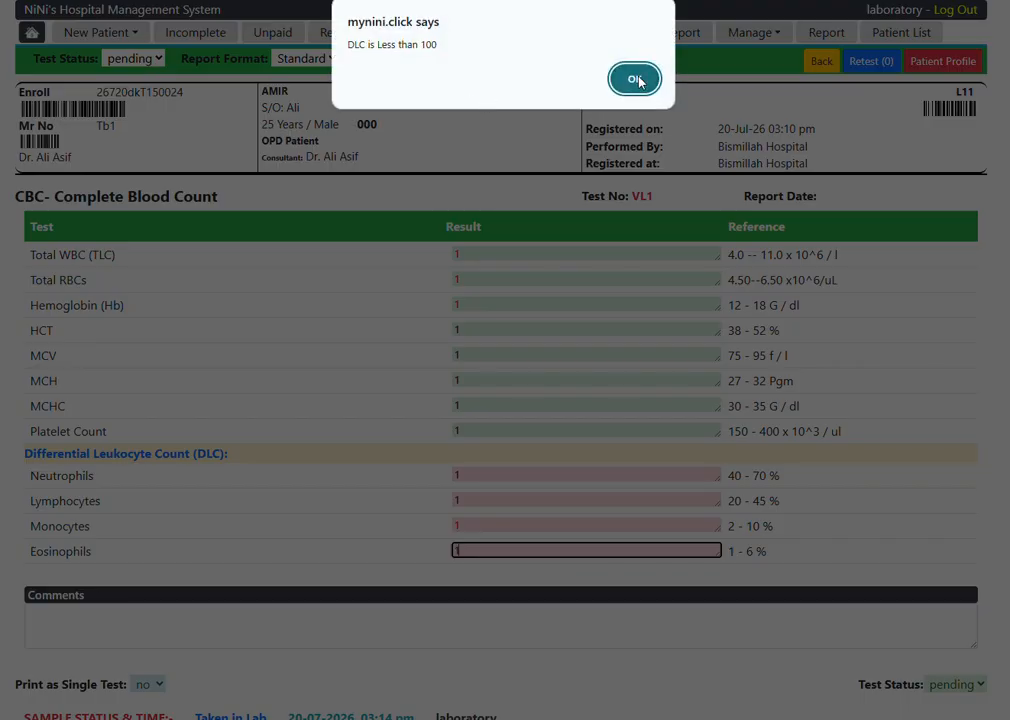
{"action": "left_click", "coordinate": [637, 79]}
{"action": "left_click", "coordinate": [114, 54]}
{"action": "left_click", "coordinate": [120, 99]}
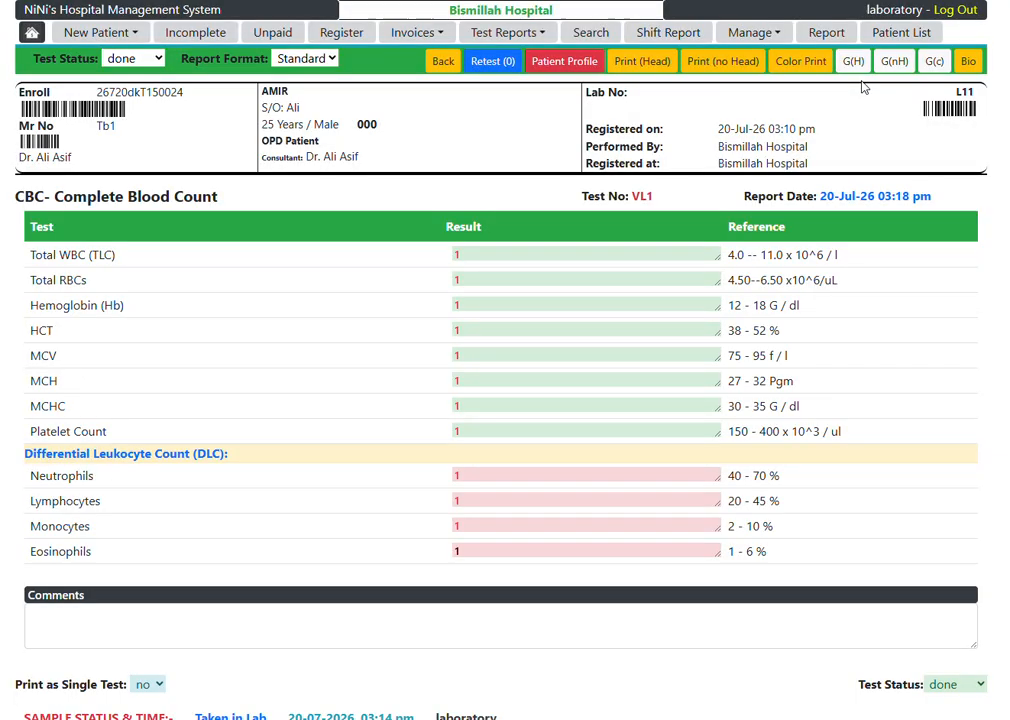
Step: In the patient's profile, mark both the CBC and LFT tests for printing and generate their group print with headers
{"action": "left_click", "coordinate": [558, 62]}
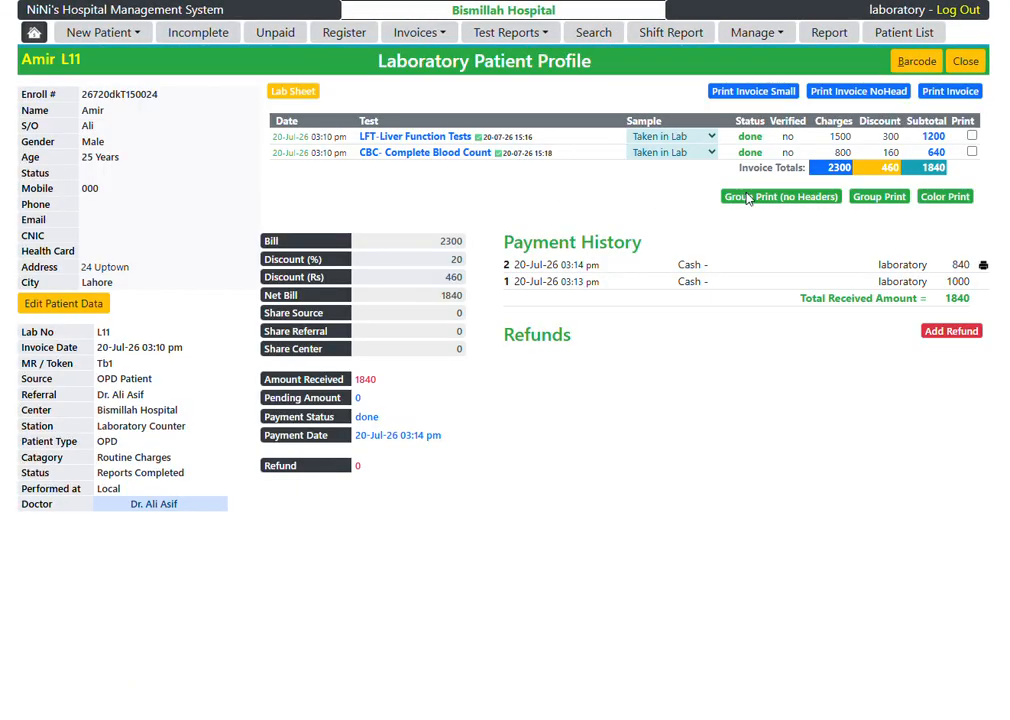
{"action": "left_click", "coordinate": [972, 152]}
{"action": "left_click", "coordinate": [972, 136]}
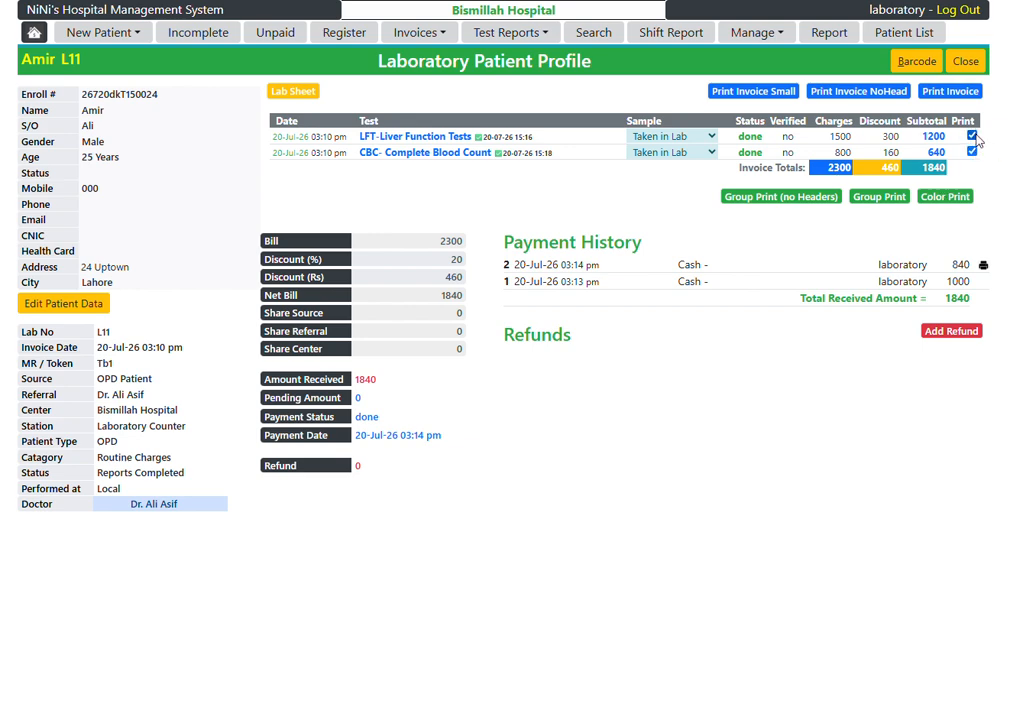
{"action": "left_click", "coordinate": [880, 197]}
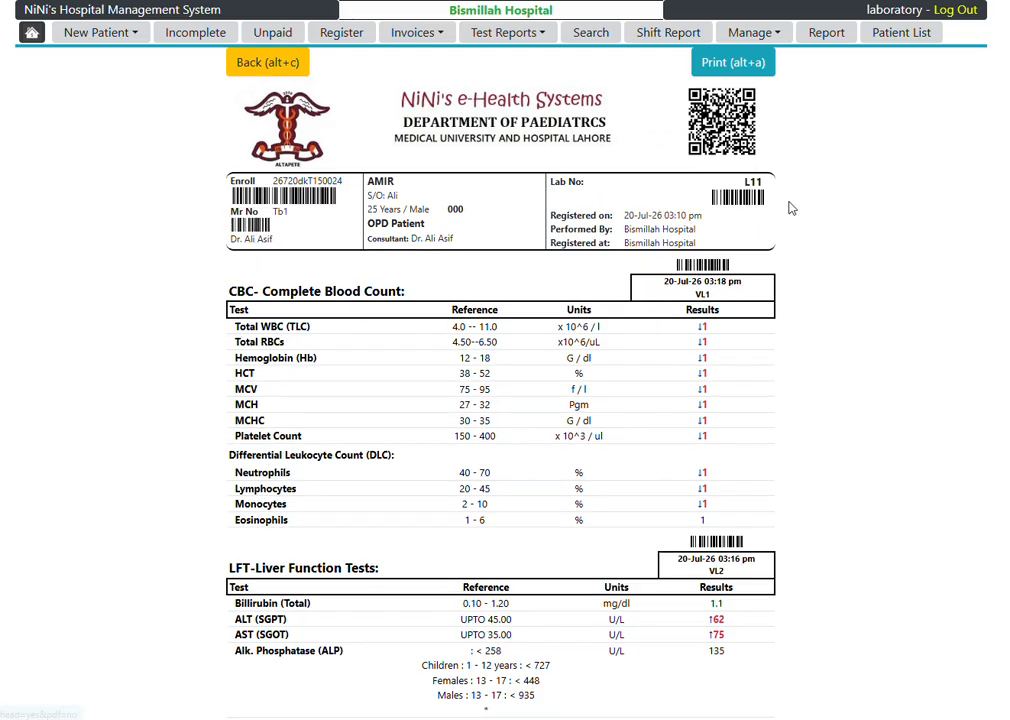
Step: Check in the group report's print preview where the foot note meets the A/G Ratio row, and cancel printing
{"action": "left_click", "coordinate": [728, 62]}
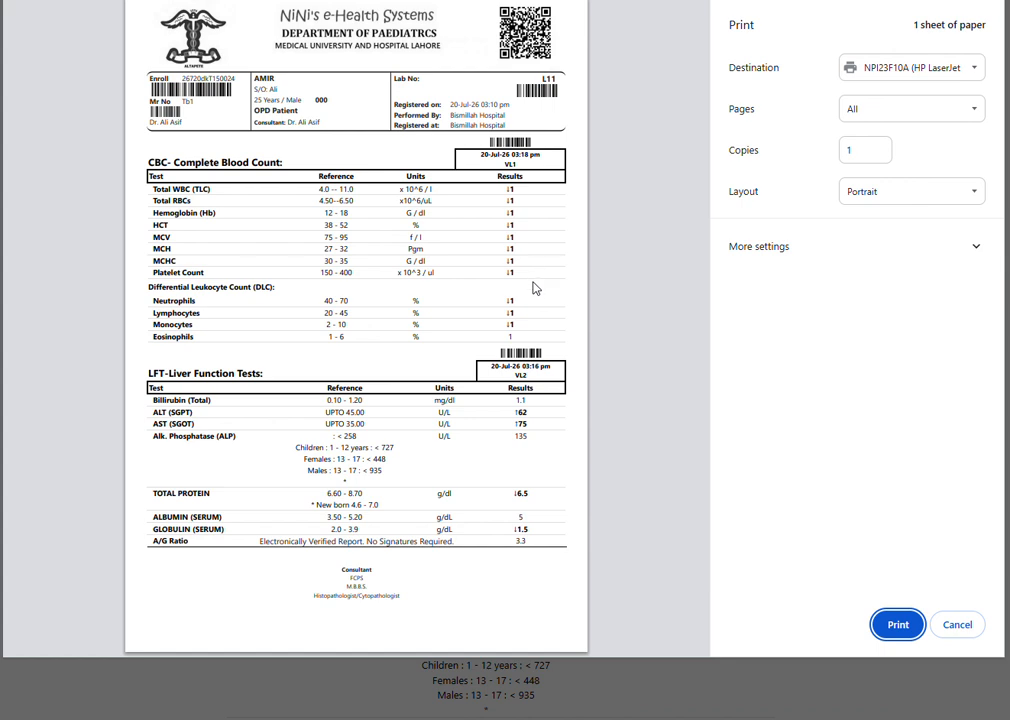
{"action": "triple_click", "coordinate": [364, 537]}
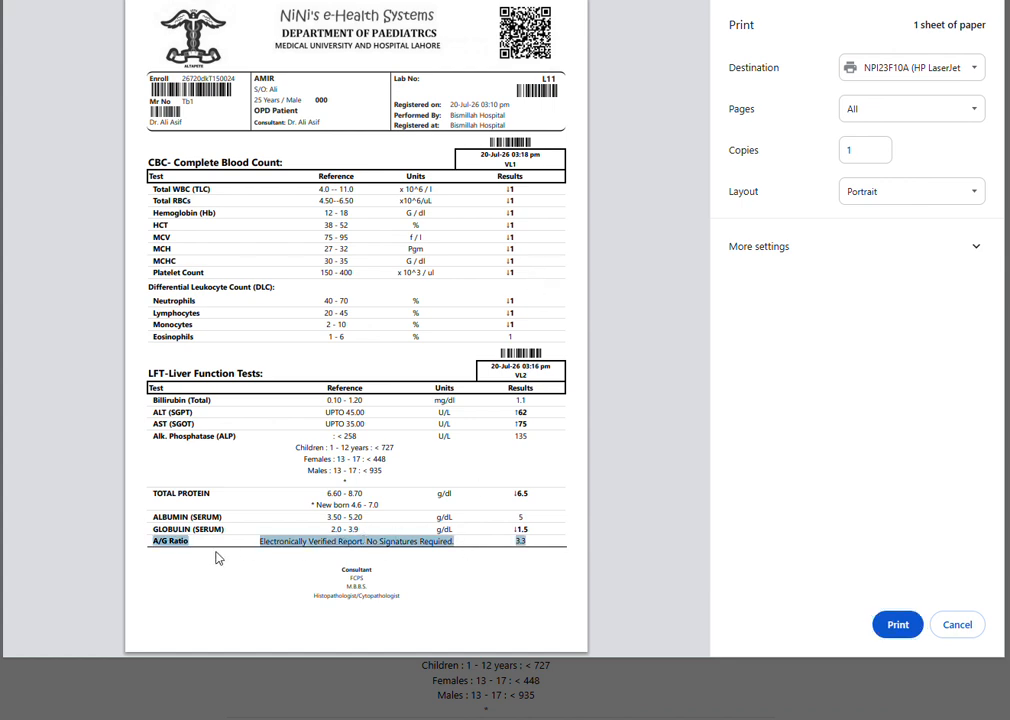
{"action": "left_click", "coordinate": [528, 539]}
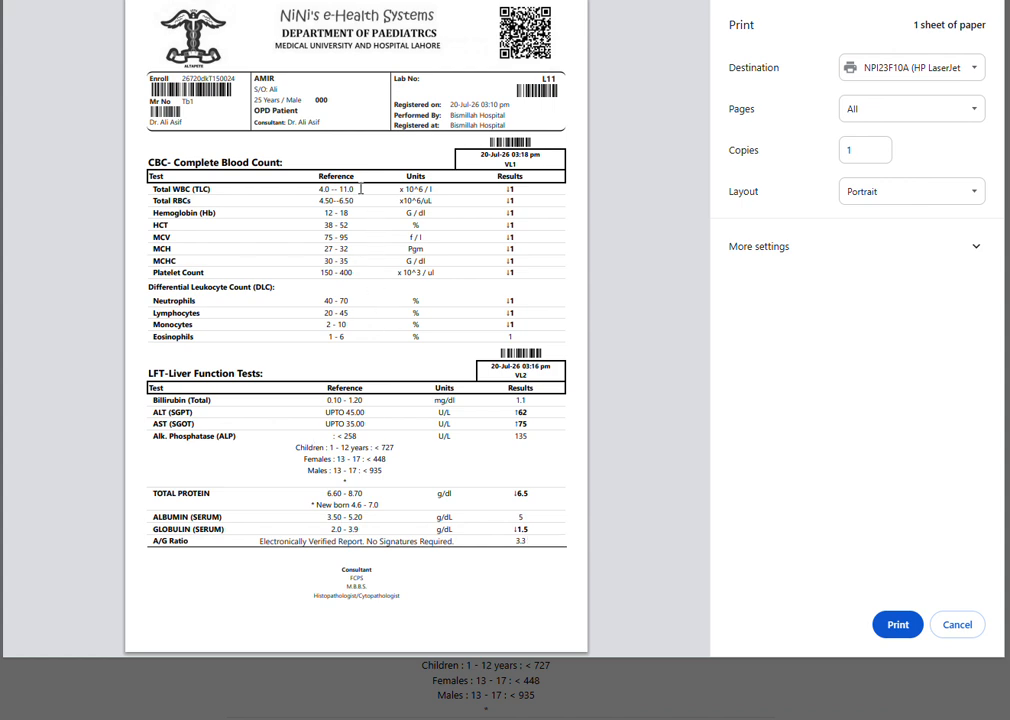
{"action": "left_click", "coordinate": [955, 628]}
Step: In the laboratory settings parameters, set Report Section Height and Report Content Height to 650 each and save the changes
{"action": "left_click", "coordinate": [773, 36]}
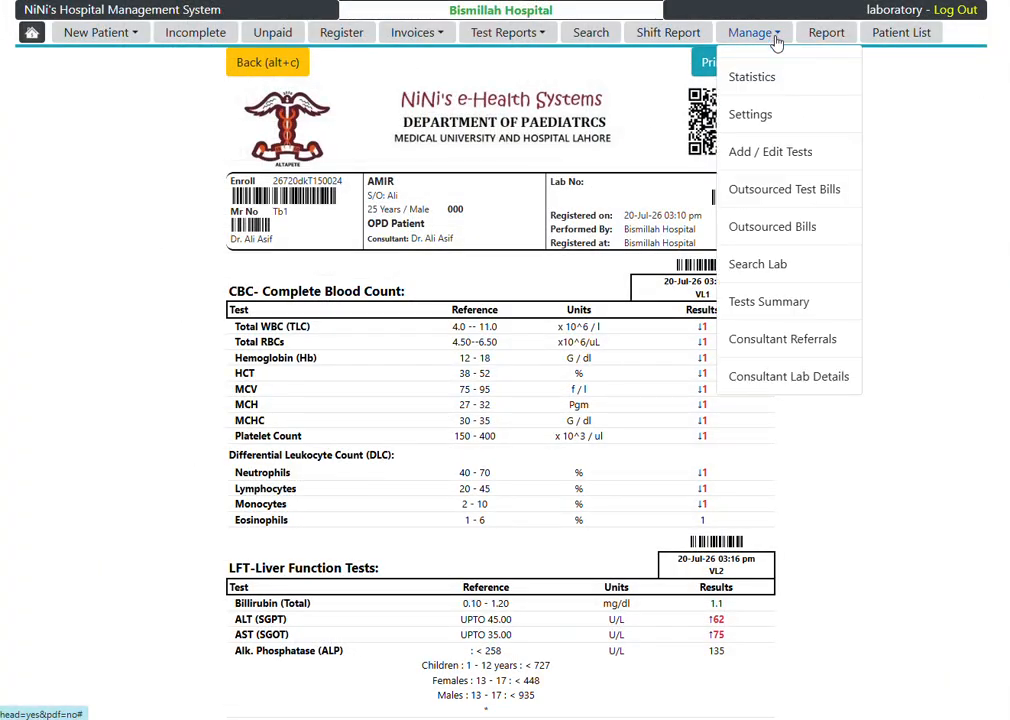
{"action": "left_click", "coordinate": [762, 119]}
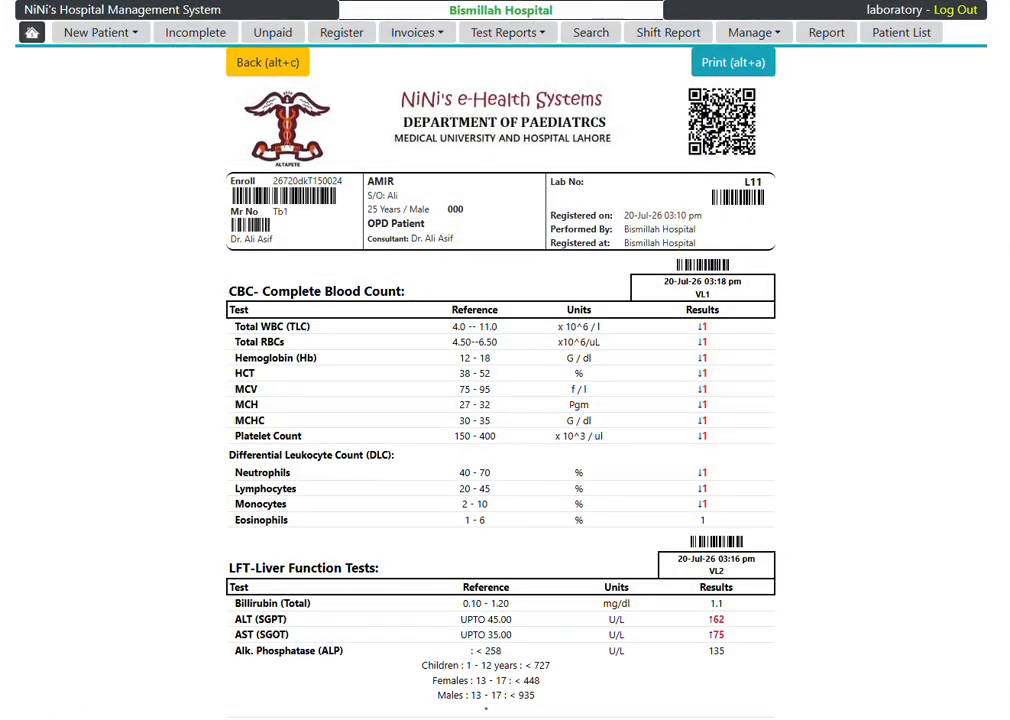
{"action": "scroll", "coordinate": [286, 450], "scroll_direction": "down", "scroll_amount": 3}
{"action": "scroll", "coordinate": [225, 537], "scroll_direction": "down", "scroll_amount": 1}
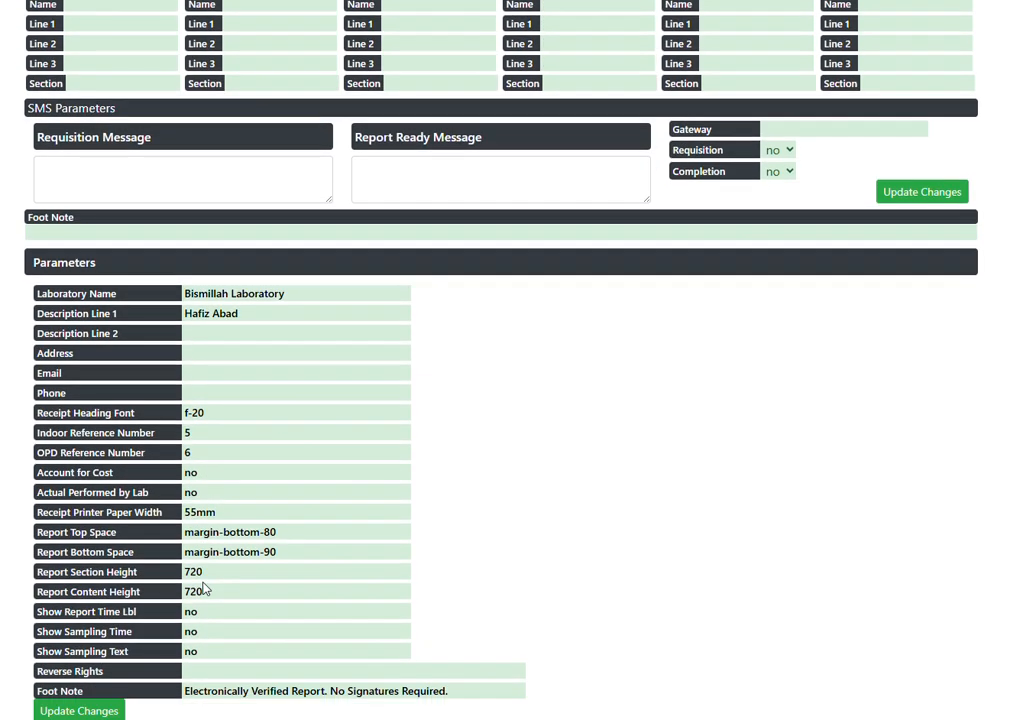
{"action": "double_click", "coordinate": [225, 572]}
{"action": "type", "text": "650"}
{"action": "key", "text": "Tab"}
{"action": "type", "text": "6"}
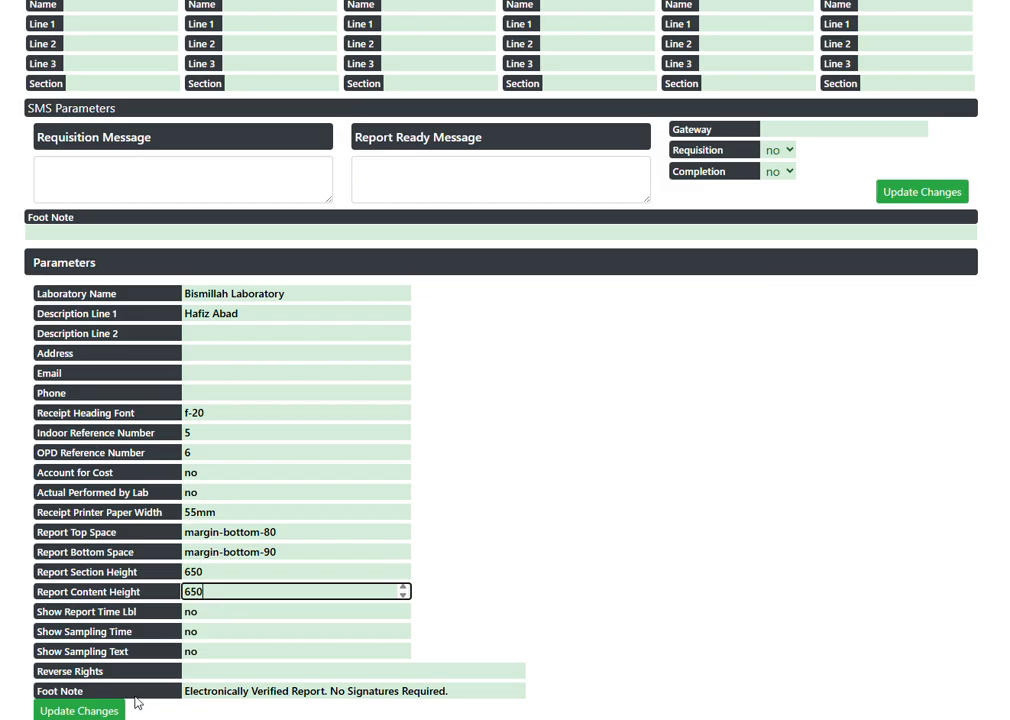
{"action": "left_click", "coordinate": [79, 710]}
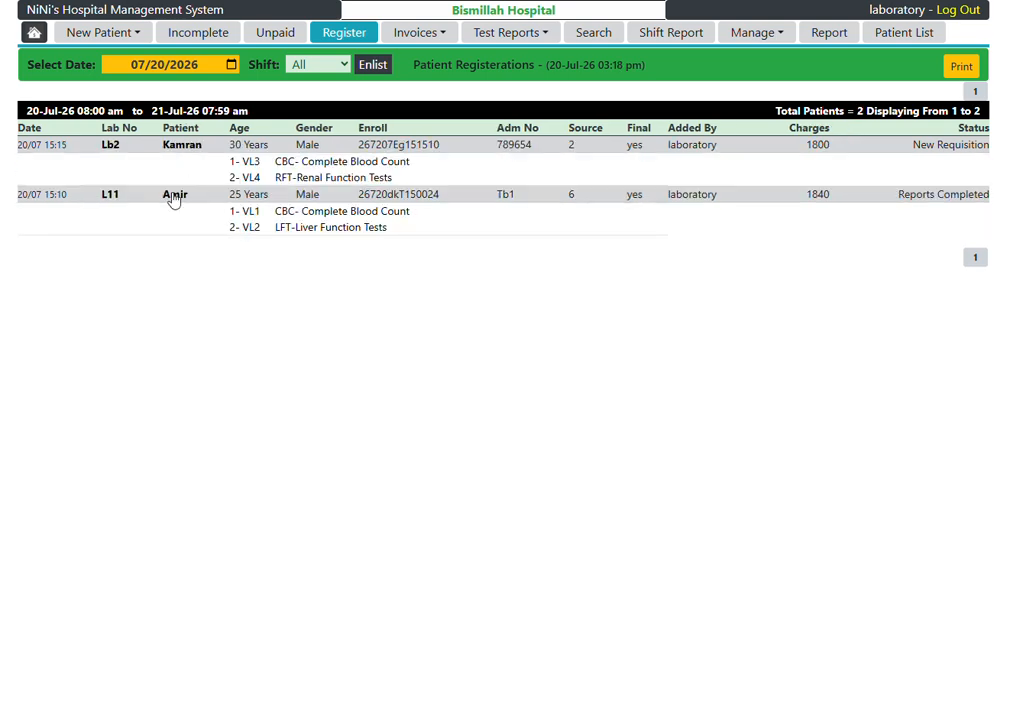
Step: Reopen the patient's group print of the CBC and LFT reports and review its page layout in the print preview
{"action": "left_click", "coordinate": [237, 262]}
{"action": "left_click", "coordinate": [876, 196]}
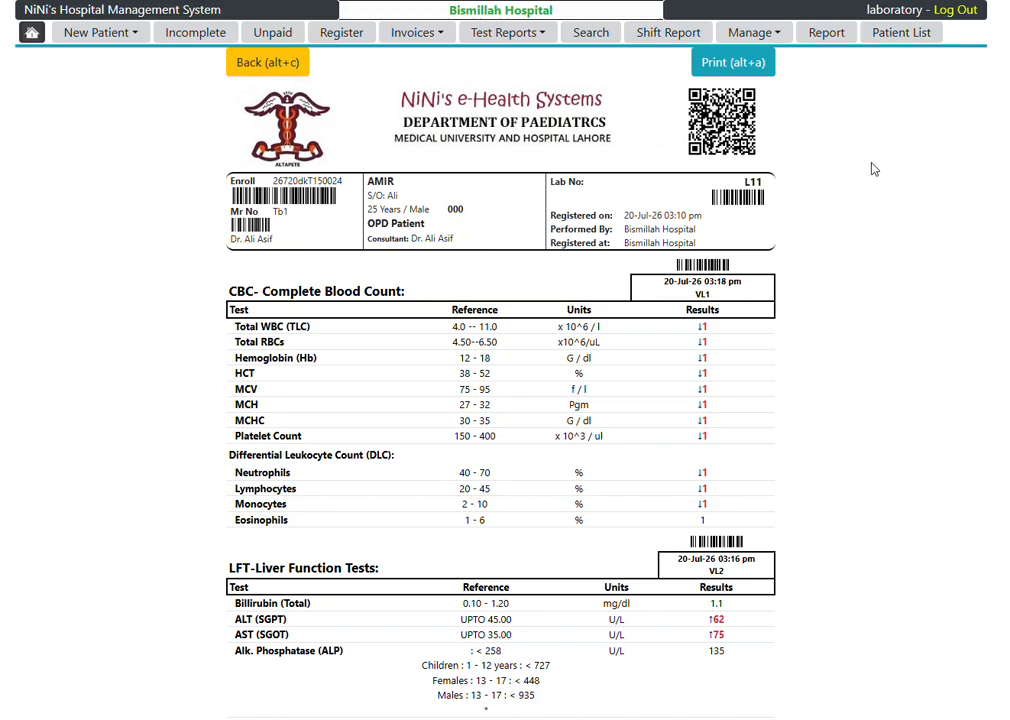
{"action": "left_click", "coordinate": [760, 64]}
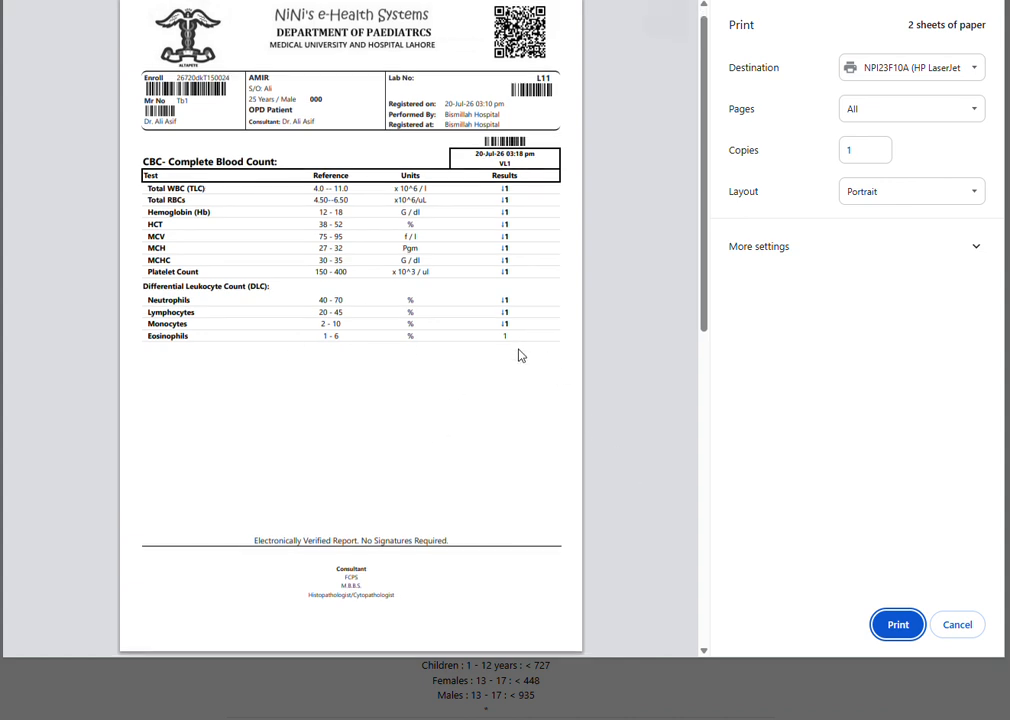
{"action": "scroll", "coordinate": [518, 354], "scroll_direction": "down", "scroll_amount": 5}
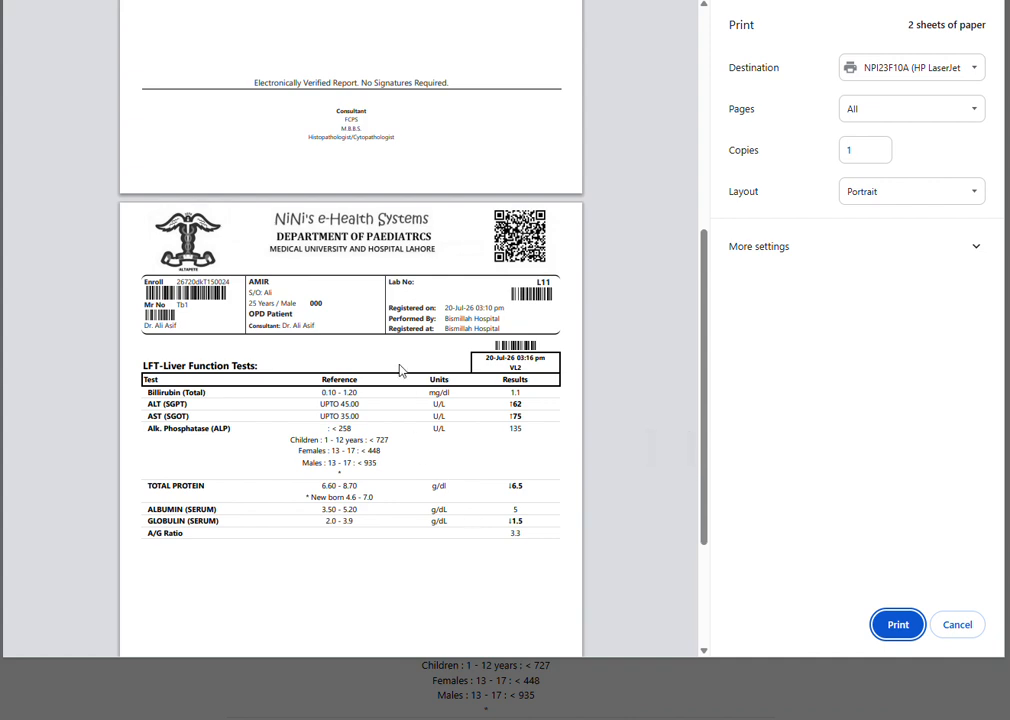
Step: Check the CBC page at the start of the group print preview and cancel printing
{"action": "scroll", "coordinate": [420, 373], "scroll_direction": "up", "scroll_amount": 5}
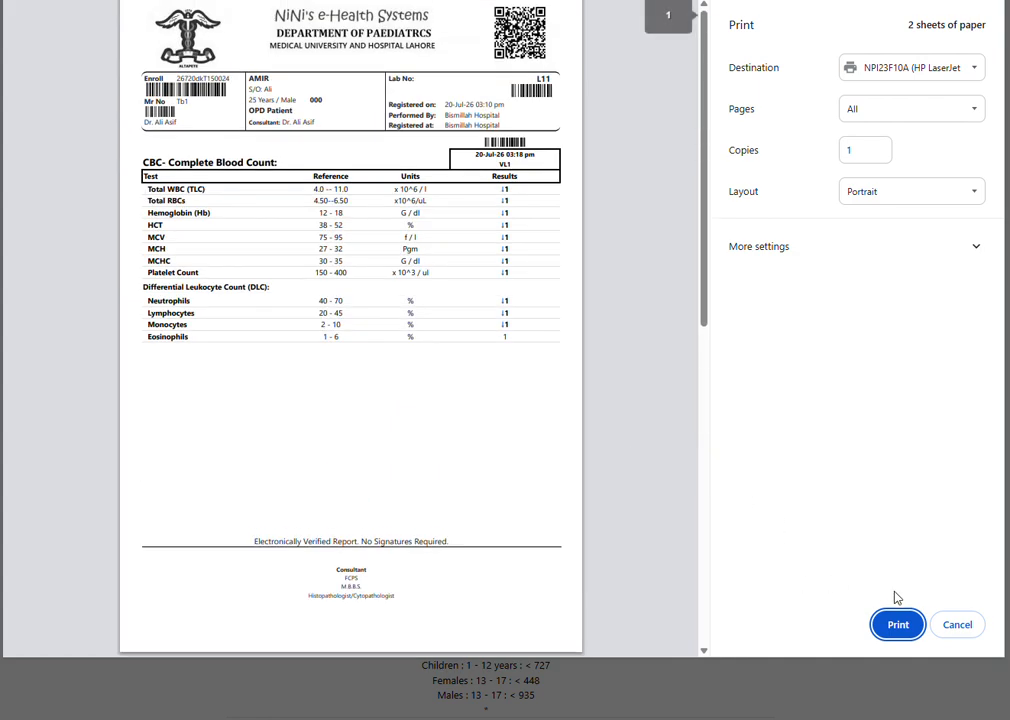
{"action": "key", "text": "Escape"}
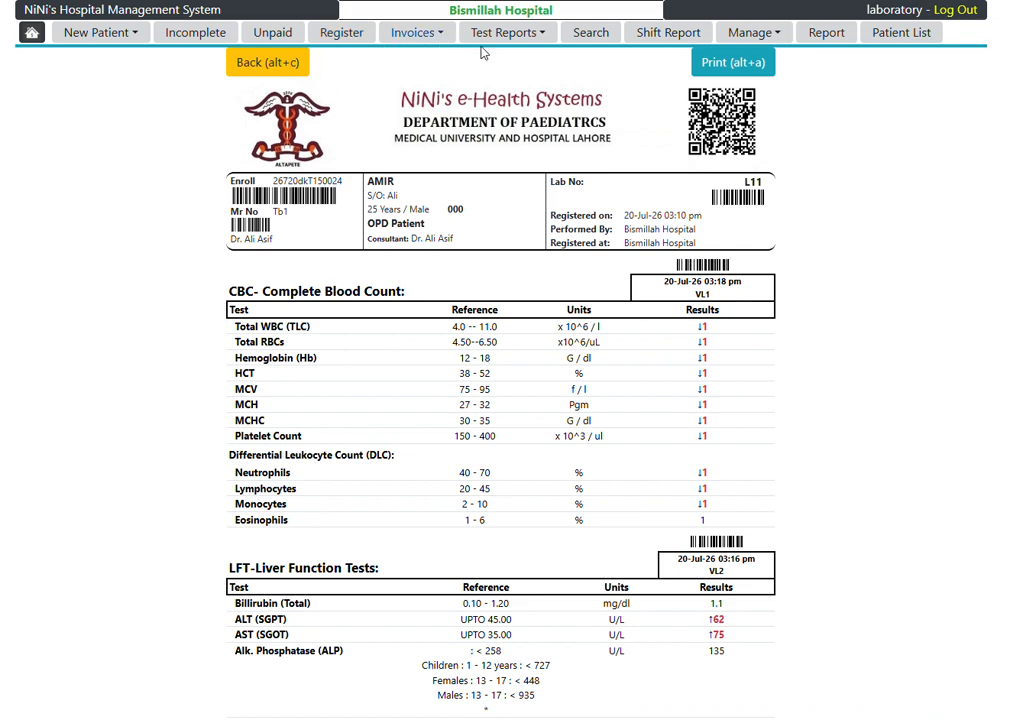
Step: Open the pending test reports and filter them by the Haematology section, by Biochemistry, and back to All sections
{"action": "left_click", "coordinate": [540, 38]}
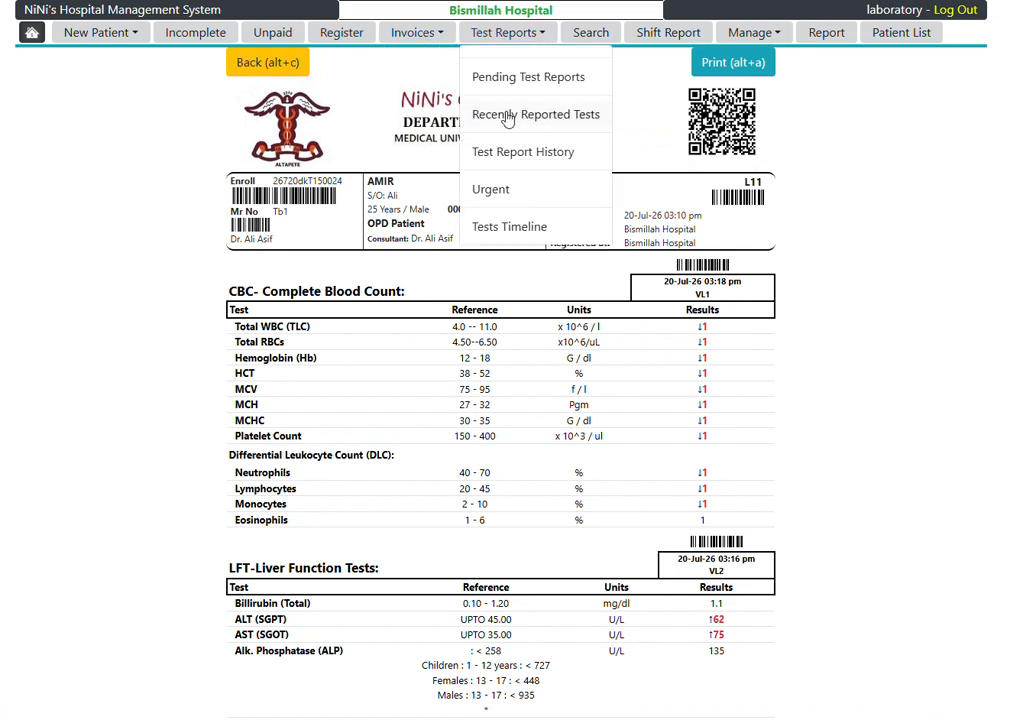
{"action": "left_click", "coordinate": [573, 87]}
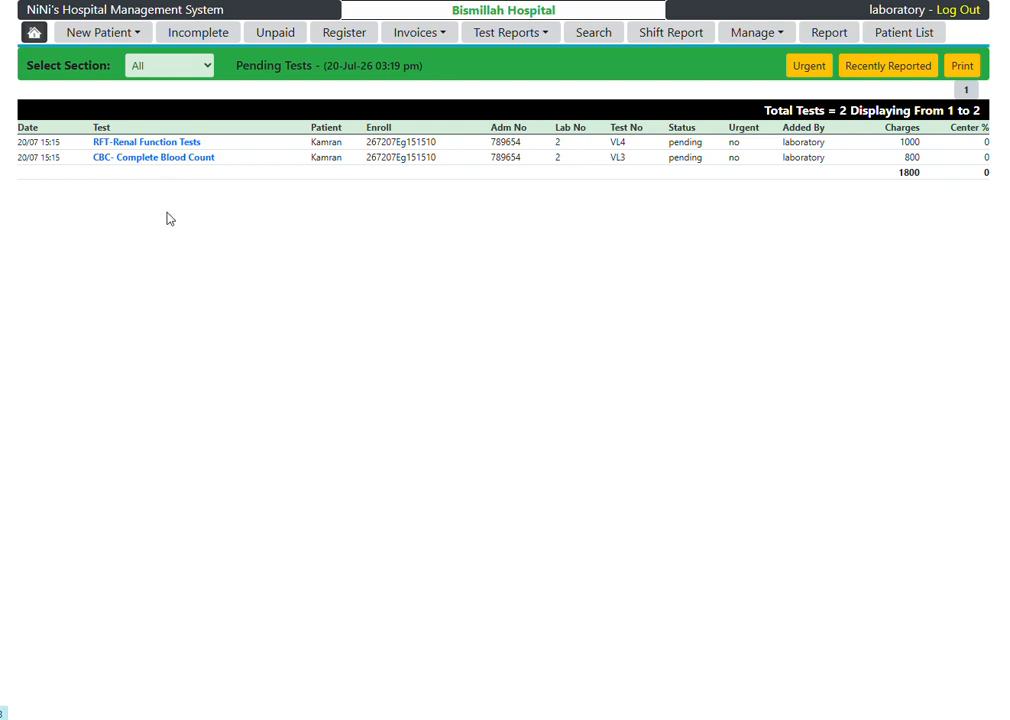
{"action": "left_click", "coordinate": [170, 67]}
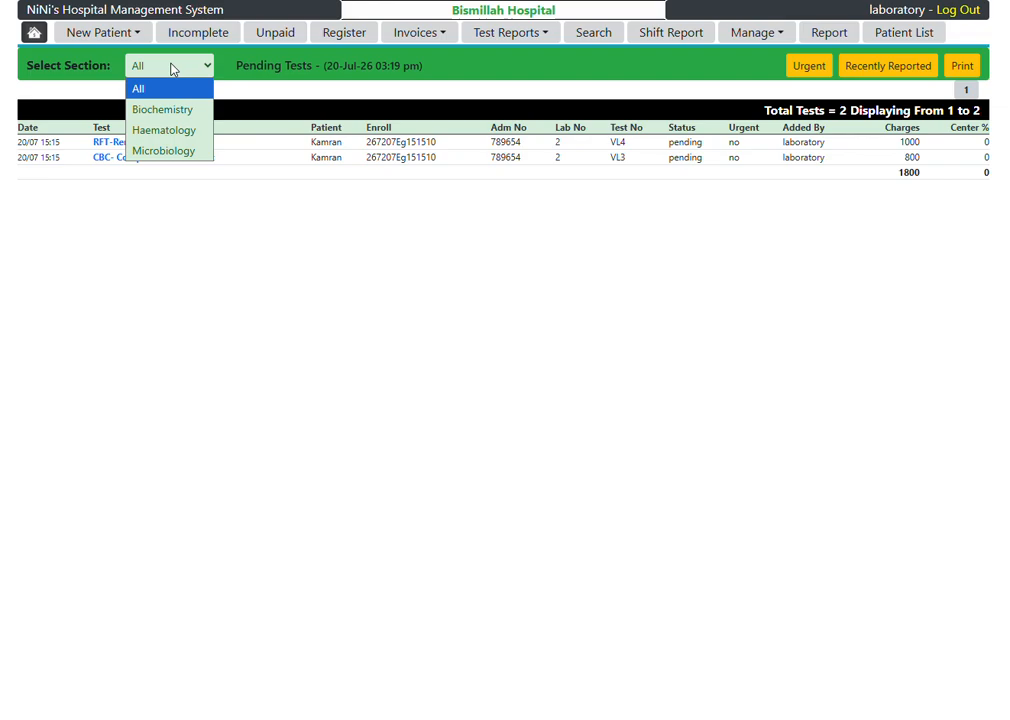
{"action": "left_click", "coordinate": [150, 130]}
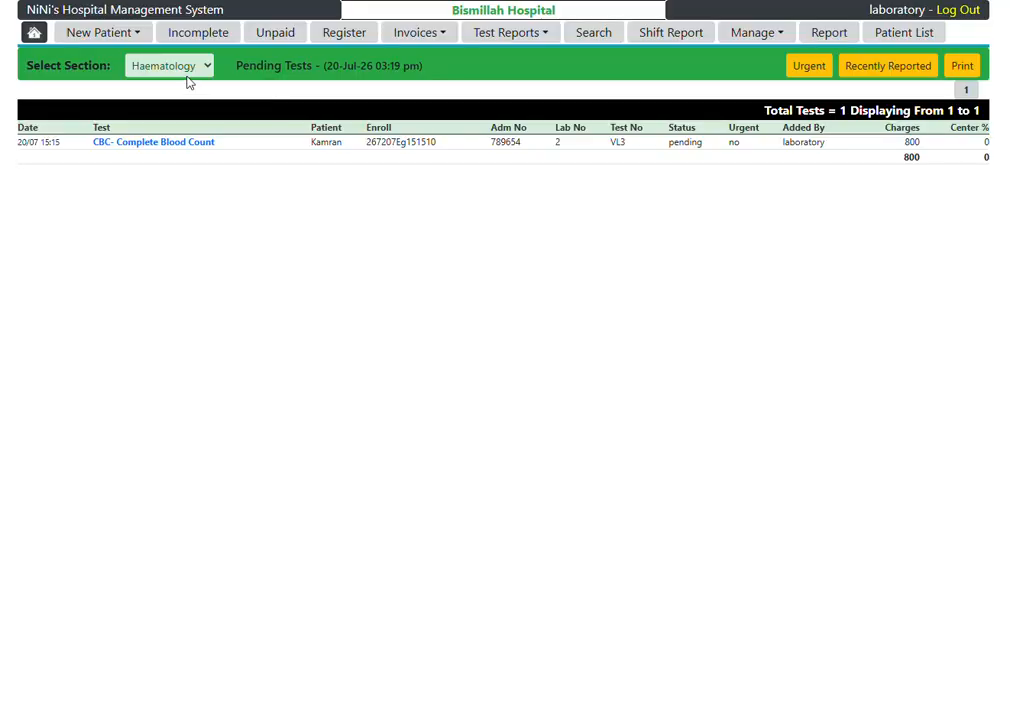
{"action": "left_click", "coordinate": [150, 65]}
{"action": "left_click", "coordinate": [166, 114]}
{"action": "left_click", "coordinate": [176, 68]}
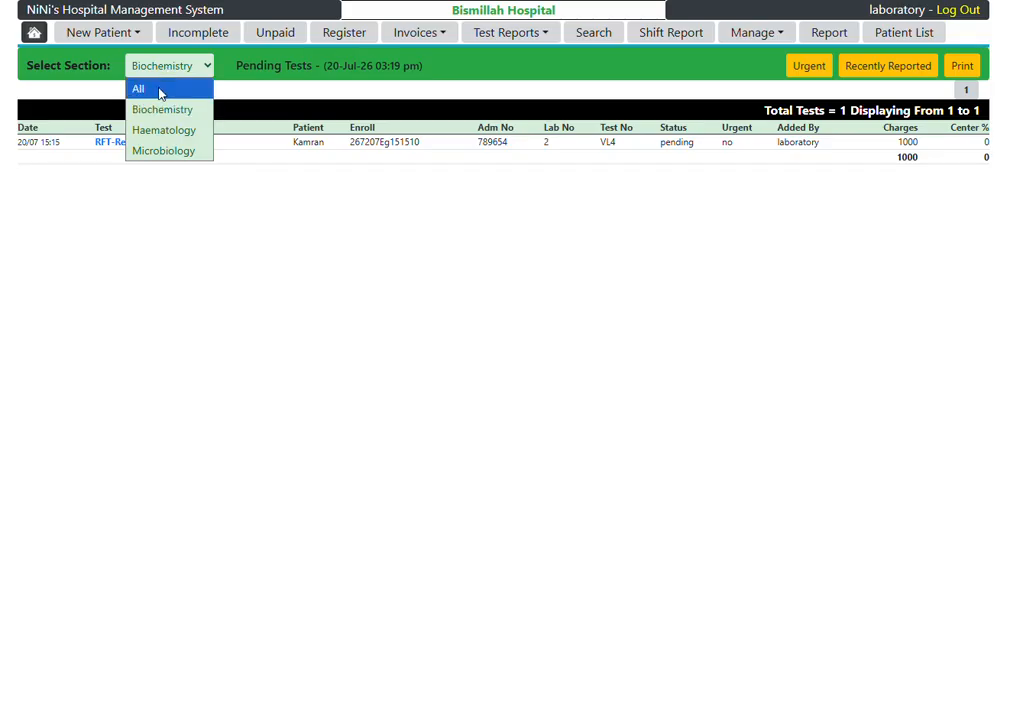
{"action": "left_click", "coordinate": [158, 90]}
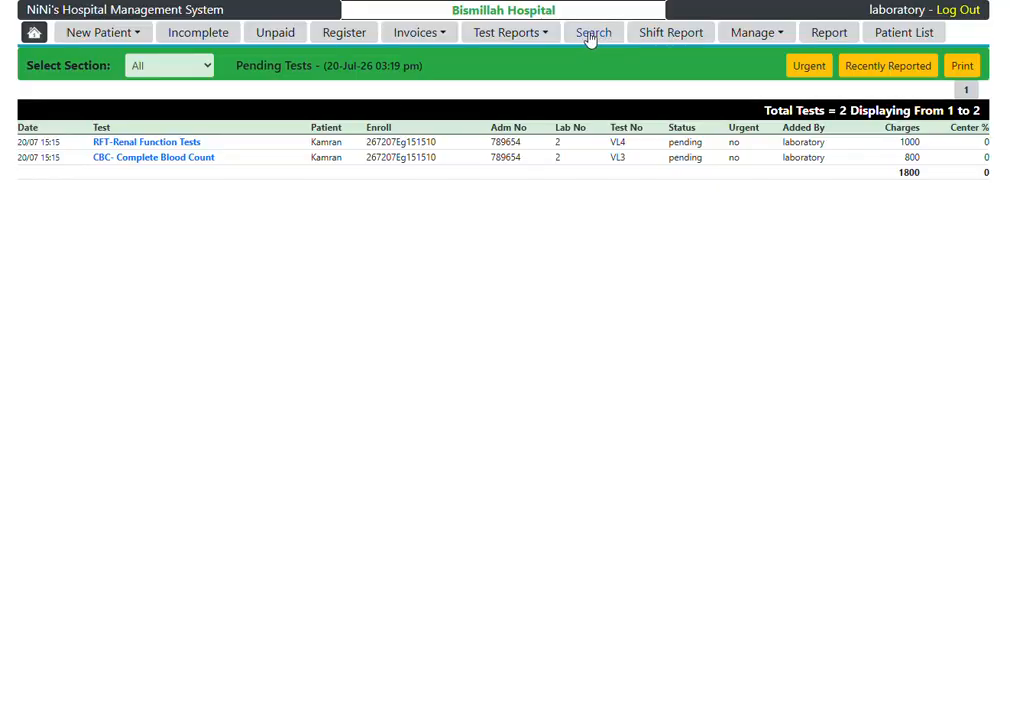
Step: Copy the lab number of the patient with completed reports from the patient register and search for the patient by it
{"action": "left_click", "coordinate": [350, 37]}
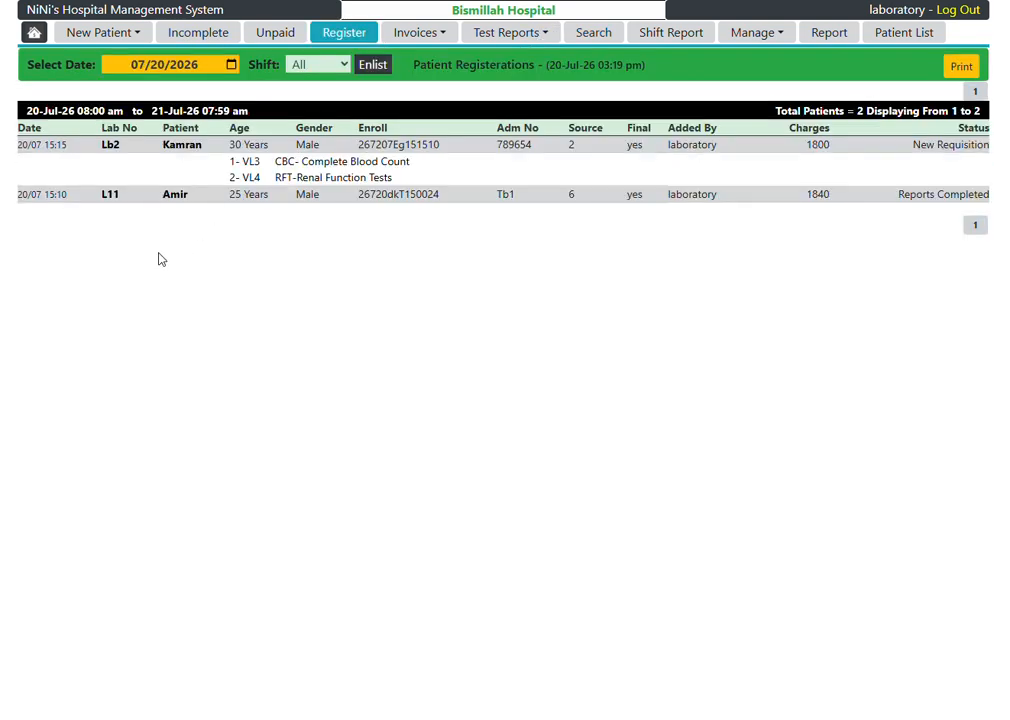
{"action": "double_click", "coordinate": [110, 195]}
{"action": "key", "text": "ctrl+c"}
{"action": "left_click", "coordinate": [595, 34]}
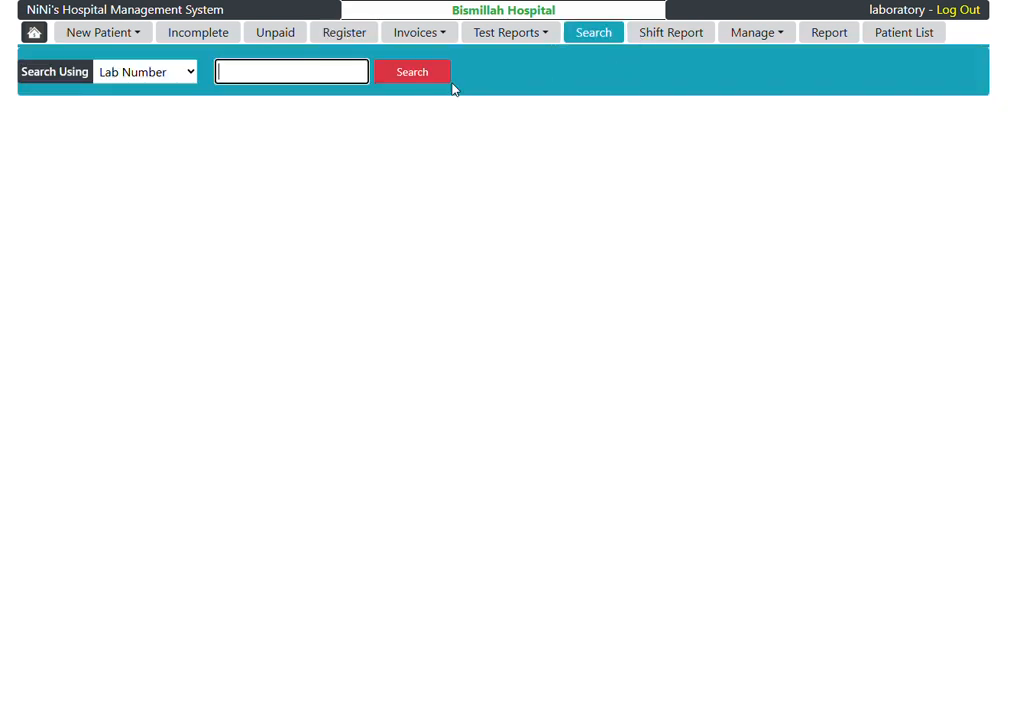
{"action": "key", "text": "ctrl+v"}
{"action": "left_click", "coordinate": [414, 80]}
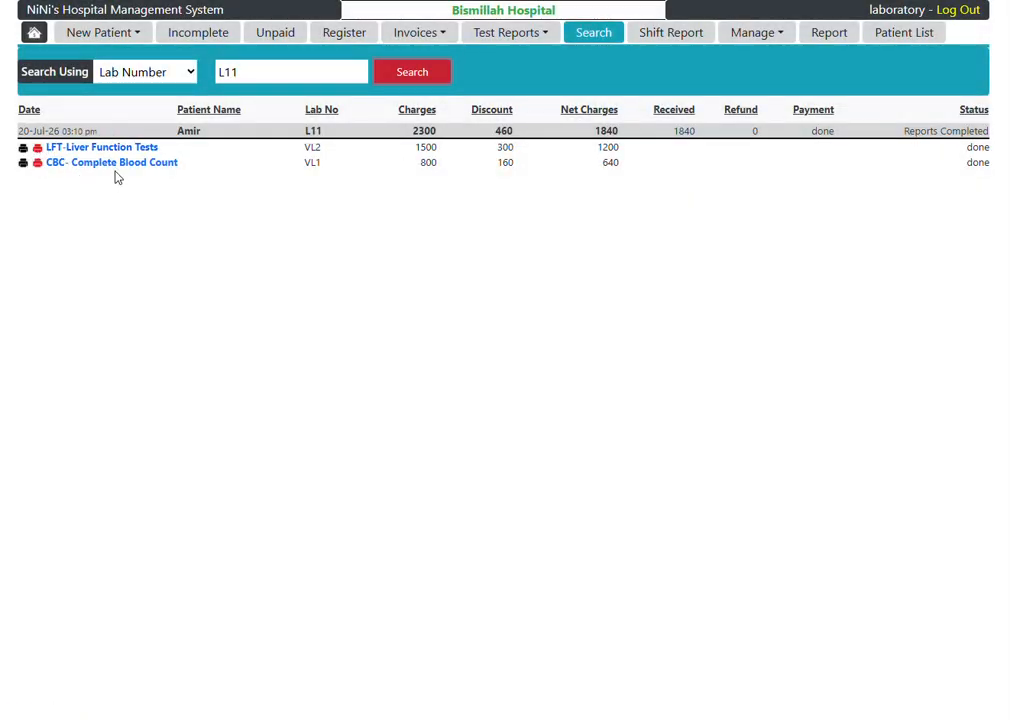
Step: View the patient's LFT report from the search results, return from it, and open the patient's laboratory profile
{"action": "left_click", "coordinate": [70, 148]}
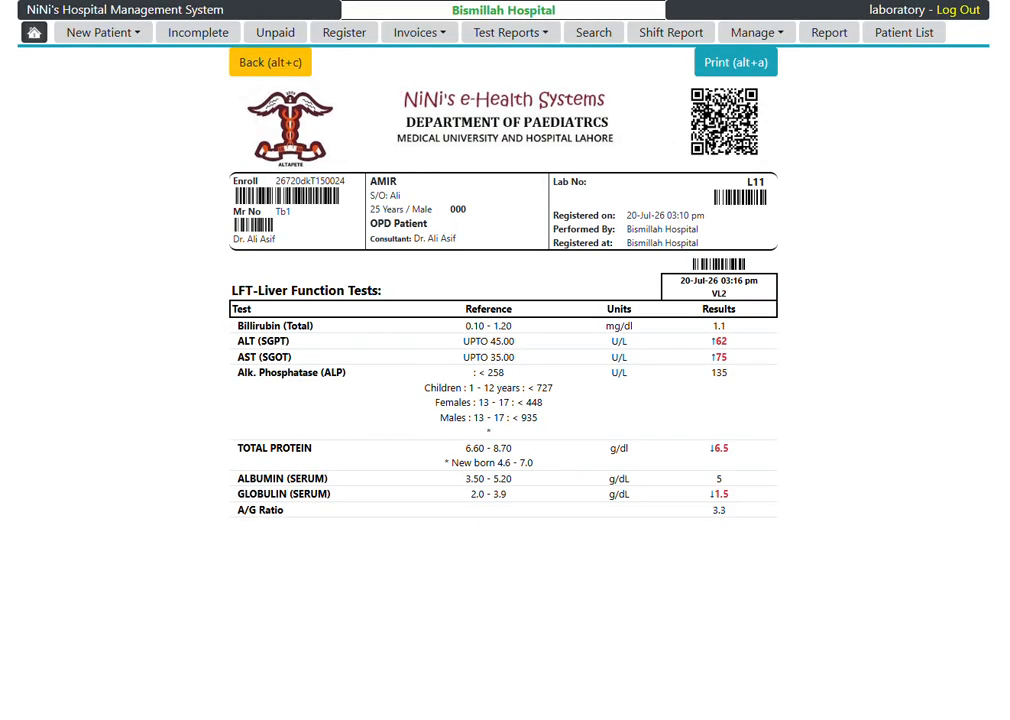
{"action": "key", "text": "alt+c"}
{"action": "left_click", "coordinate": [198, 136]}
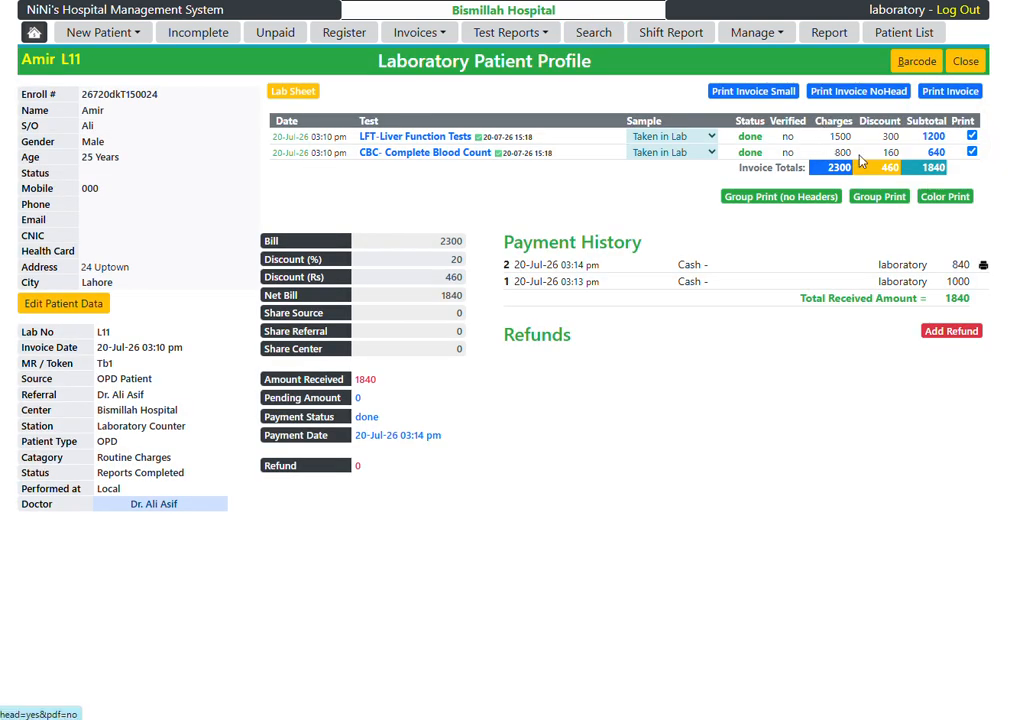
{"action": "left_click", "coordinate": [495, 30]}
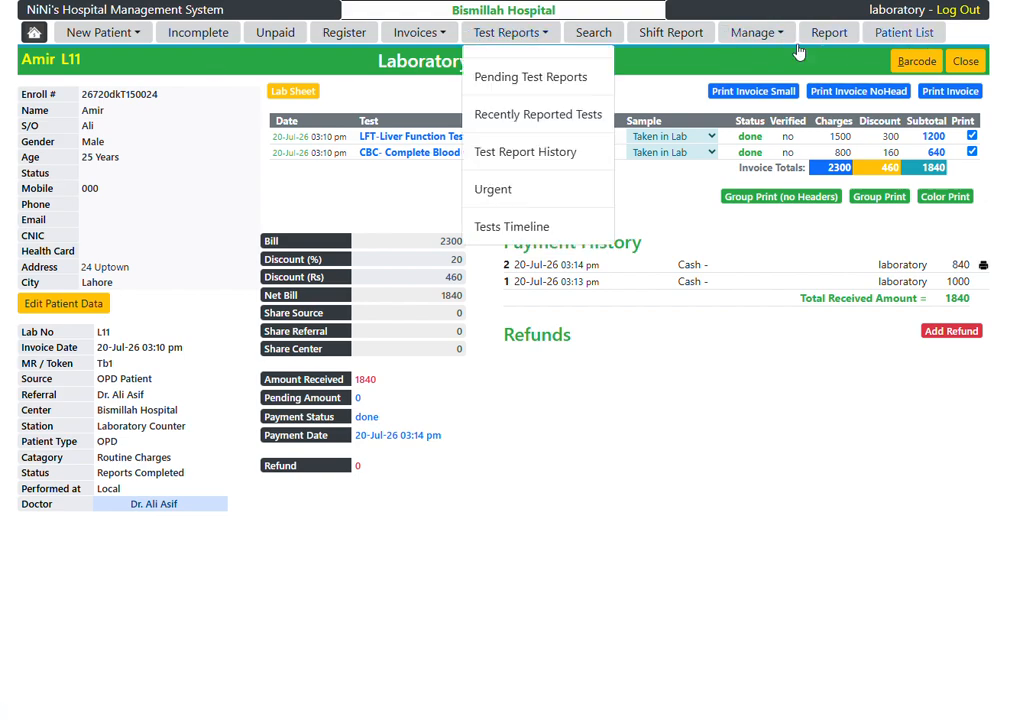
Step: From the laboratory desk's verification summary, review the unverified CBC results and mark the patient's LFT result as verified
{"action": "left_click", "coordinate": [27, 30]}
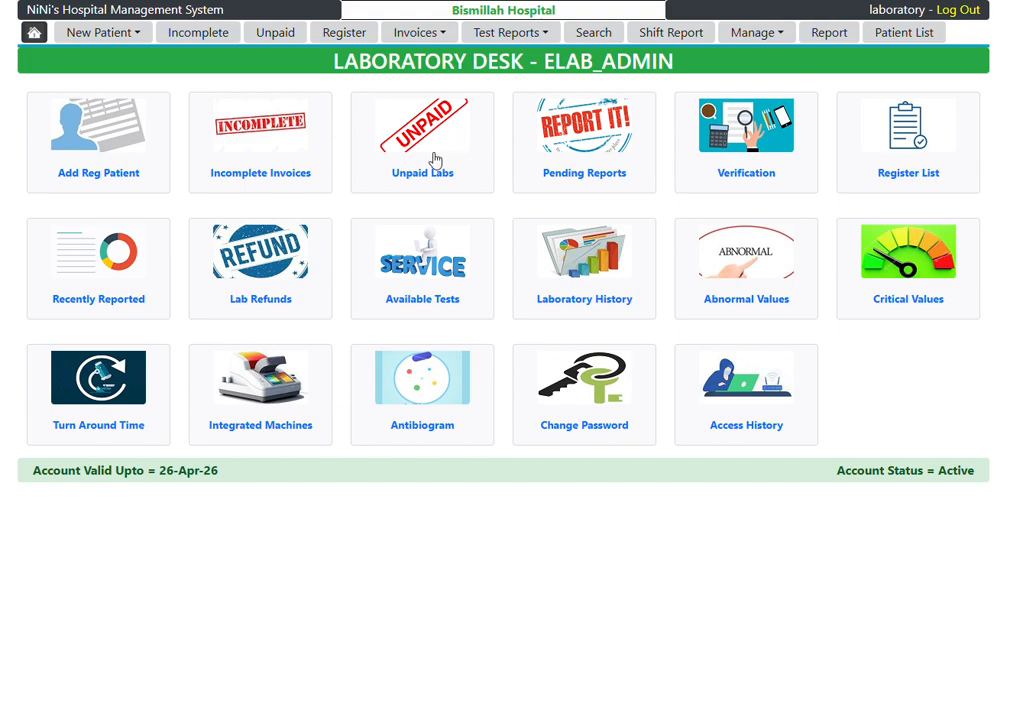
{"action": "left_click", "coordinate": [740, 178]}
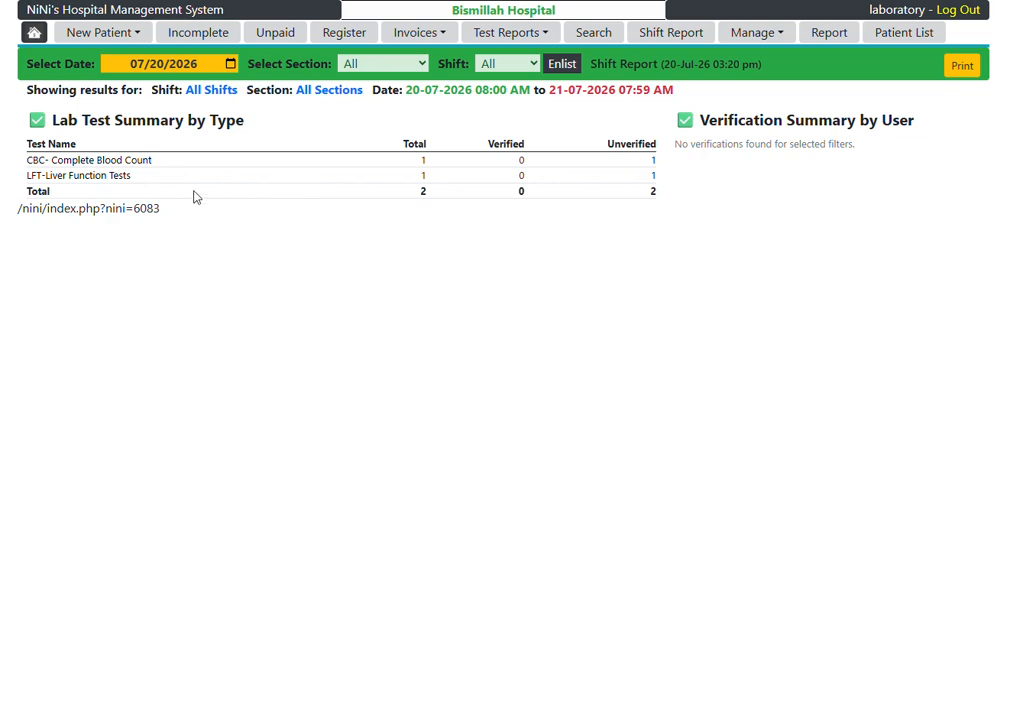
{"action": "left_click", "coordinate": [120, 166]}
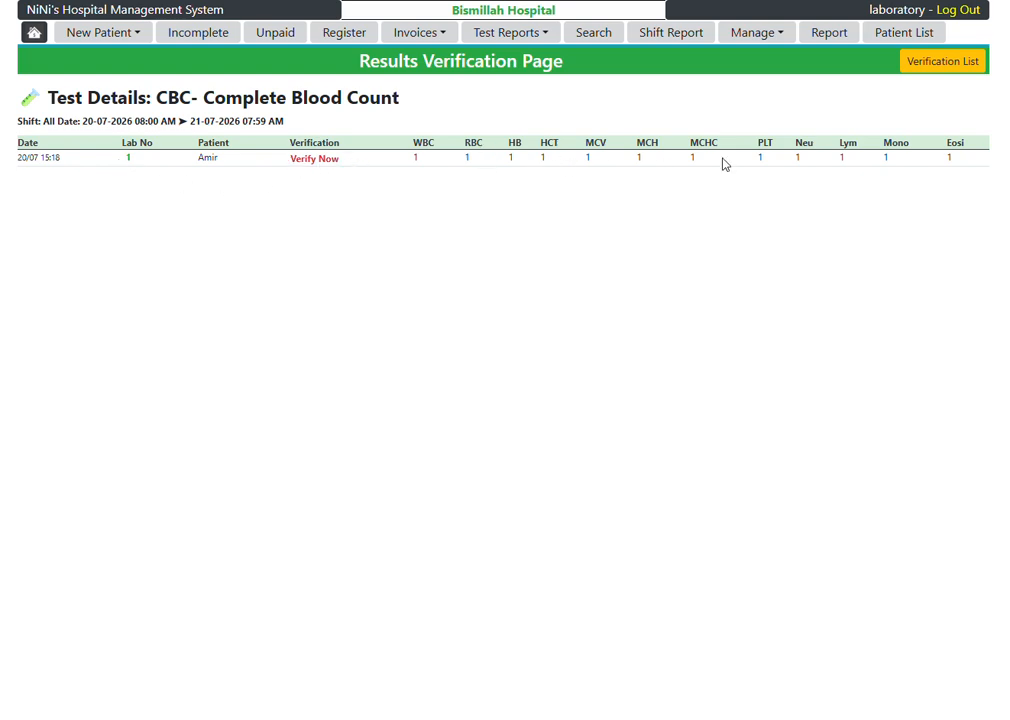
{"action": "key", "text": "alt+Left"}
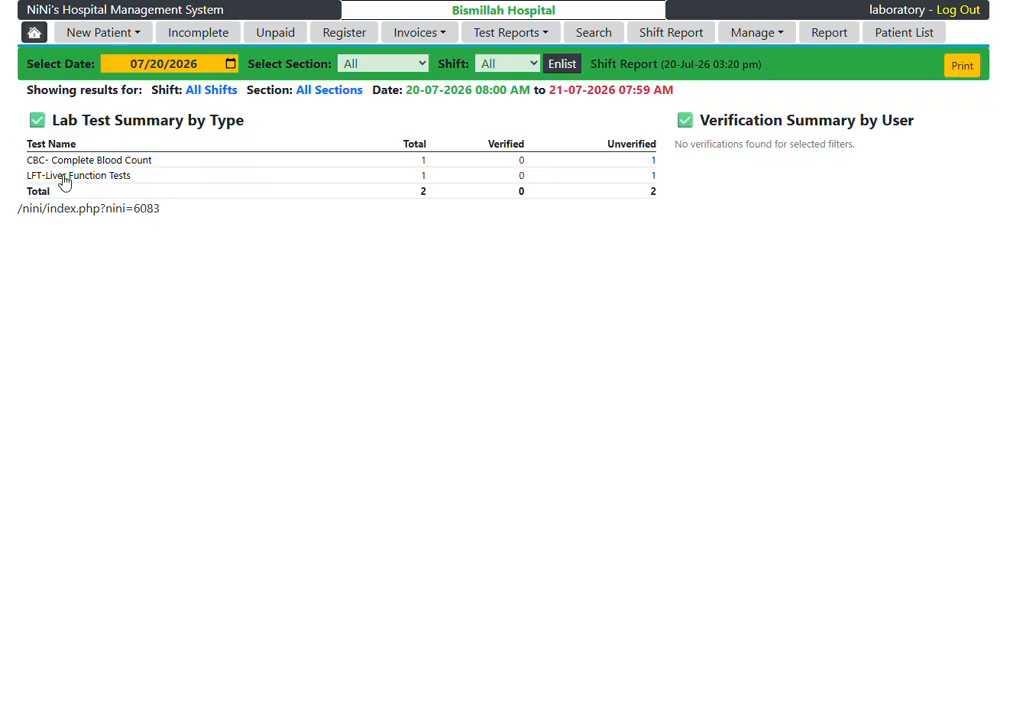
{"action": "left_click", "coordinate": [63, 178]}
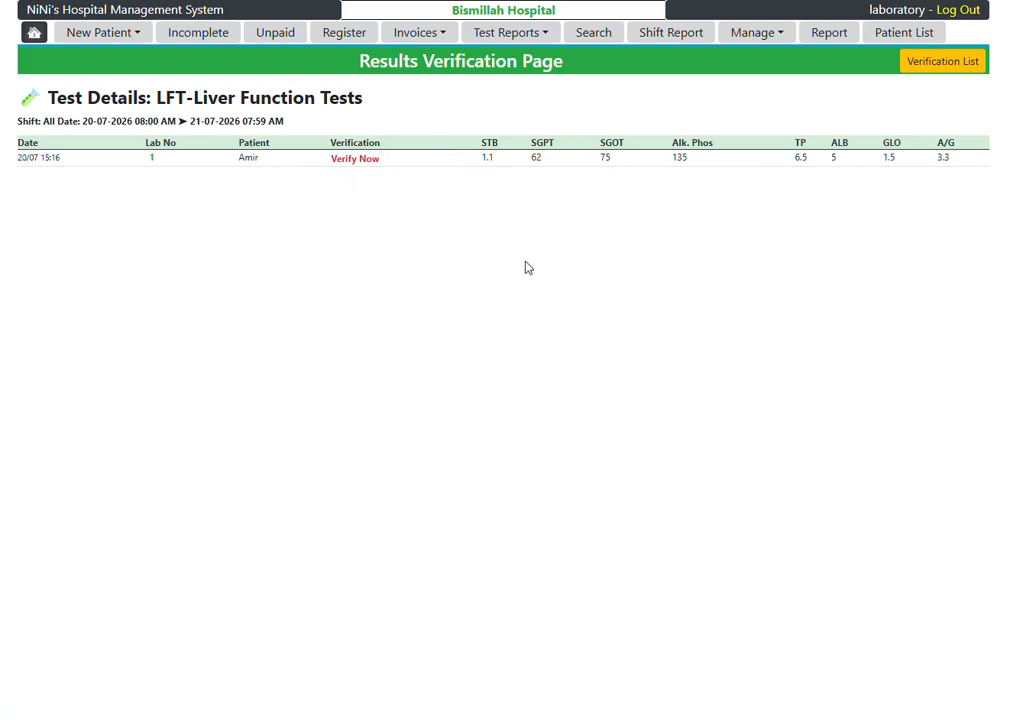
{"action": "left_click", "coordinate": [354, 158]}
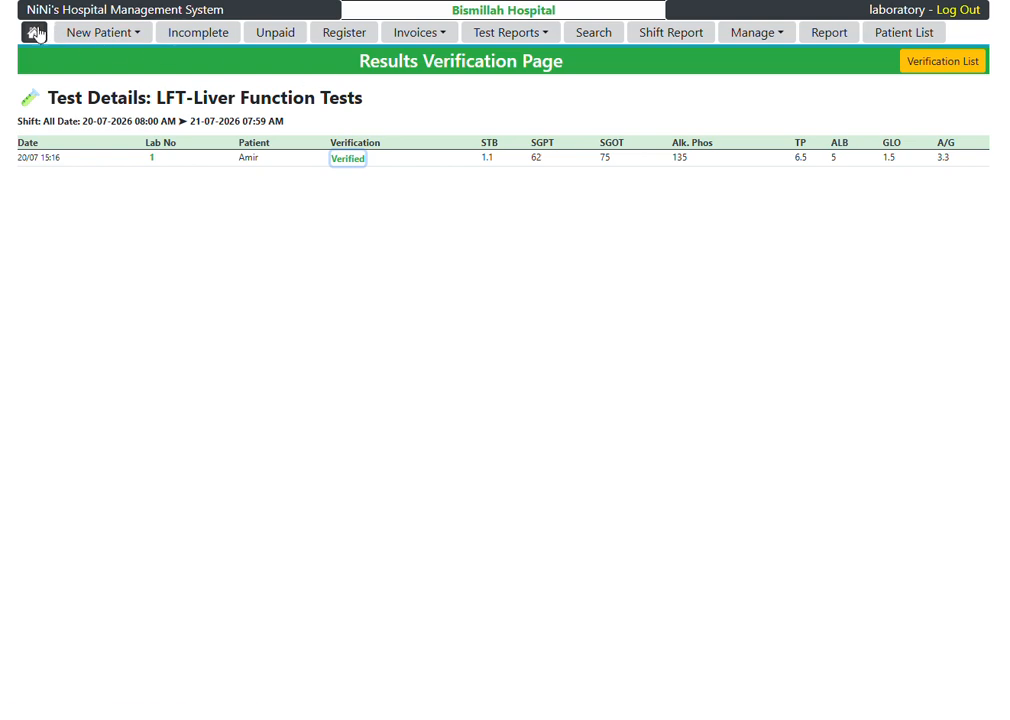
Step: View the list of integrated laboratory machines with their port settings and return to the laboratory desk
{"action": "left_click", "coordinate": [35, 32]}
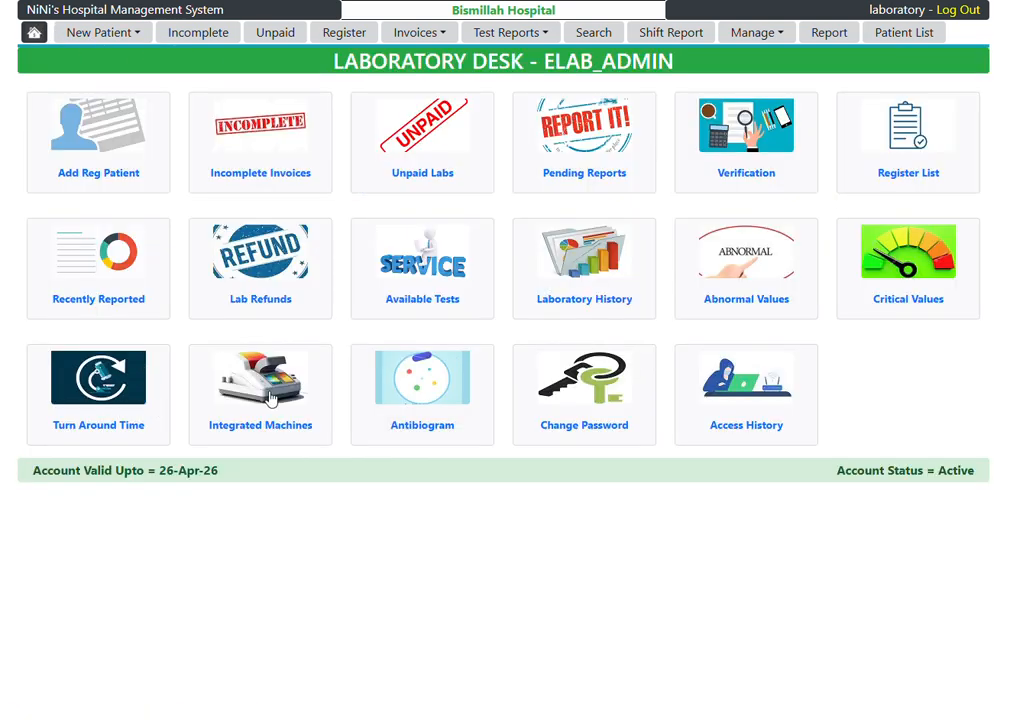
{"action": "left_click", "coordinate": [270, 392]}
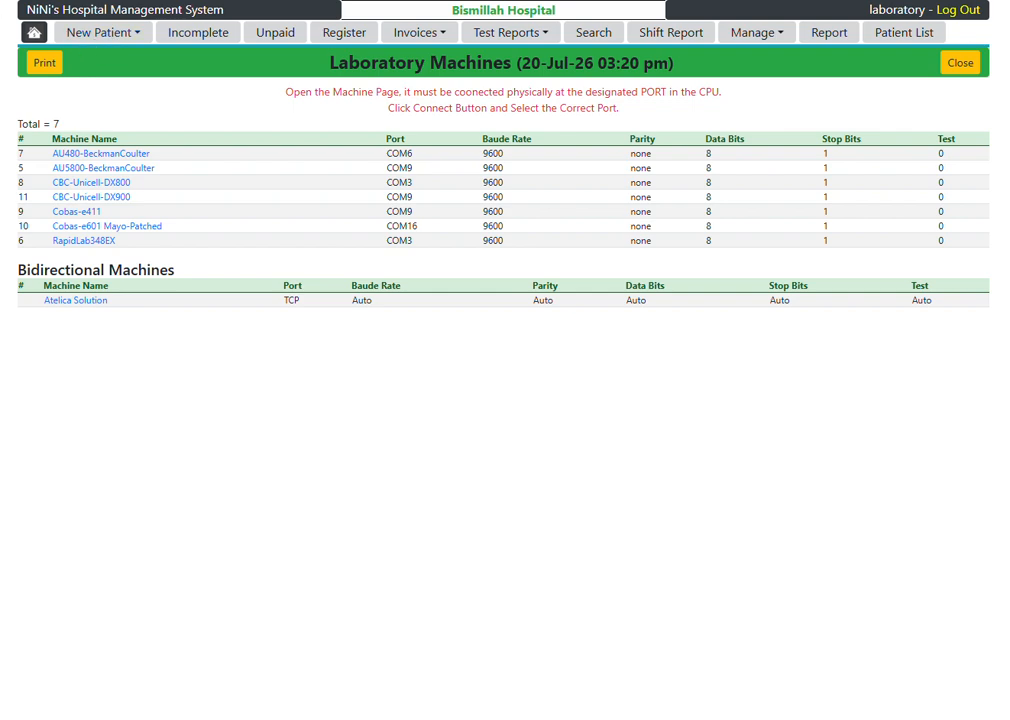
{"action": "left_click", "coordinate": [36, 33]}
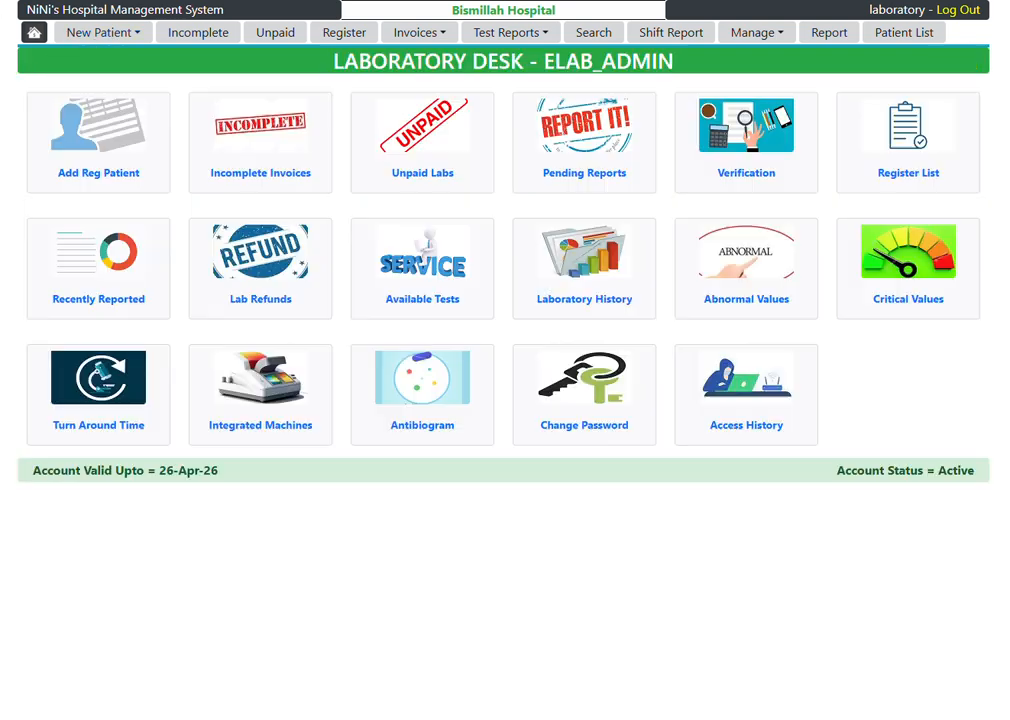